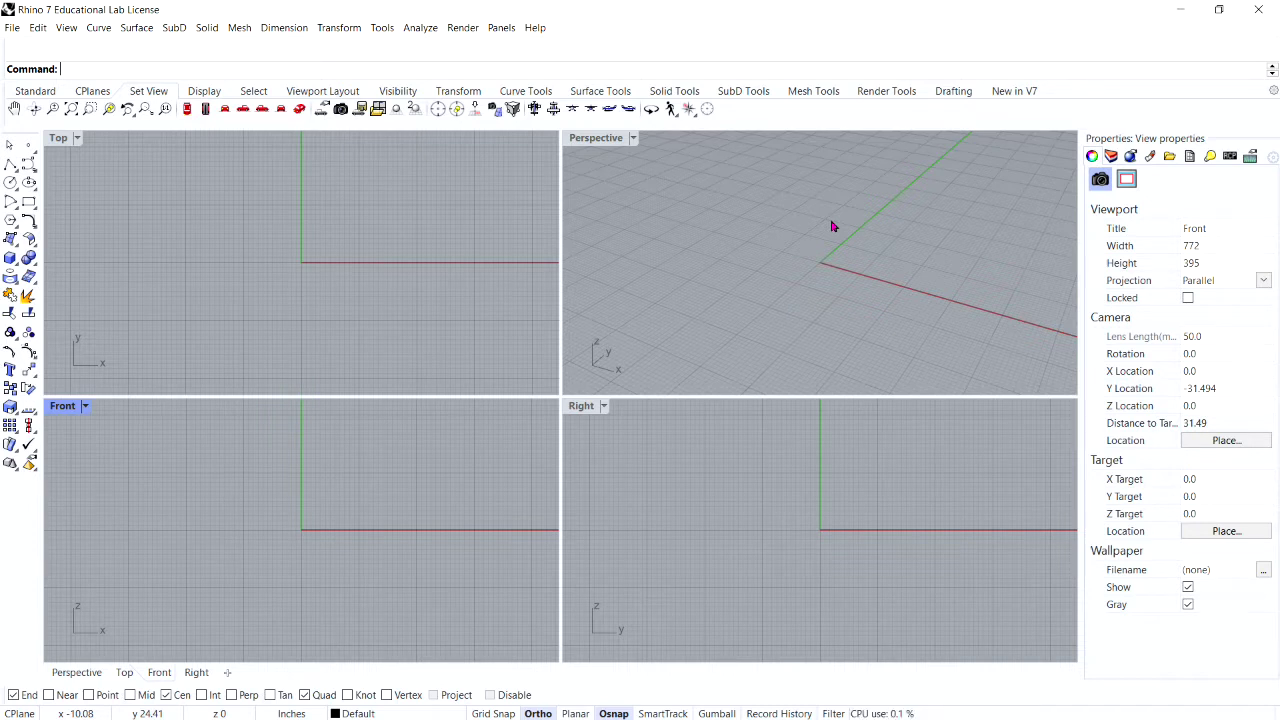
Step: Create a new model from the Small Objects - Millimeters template
click(9, 28)
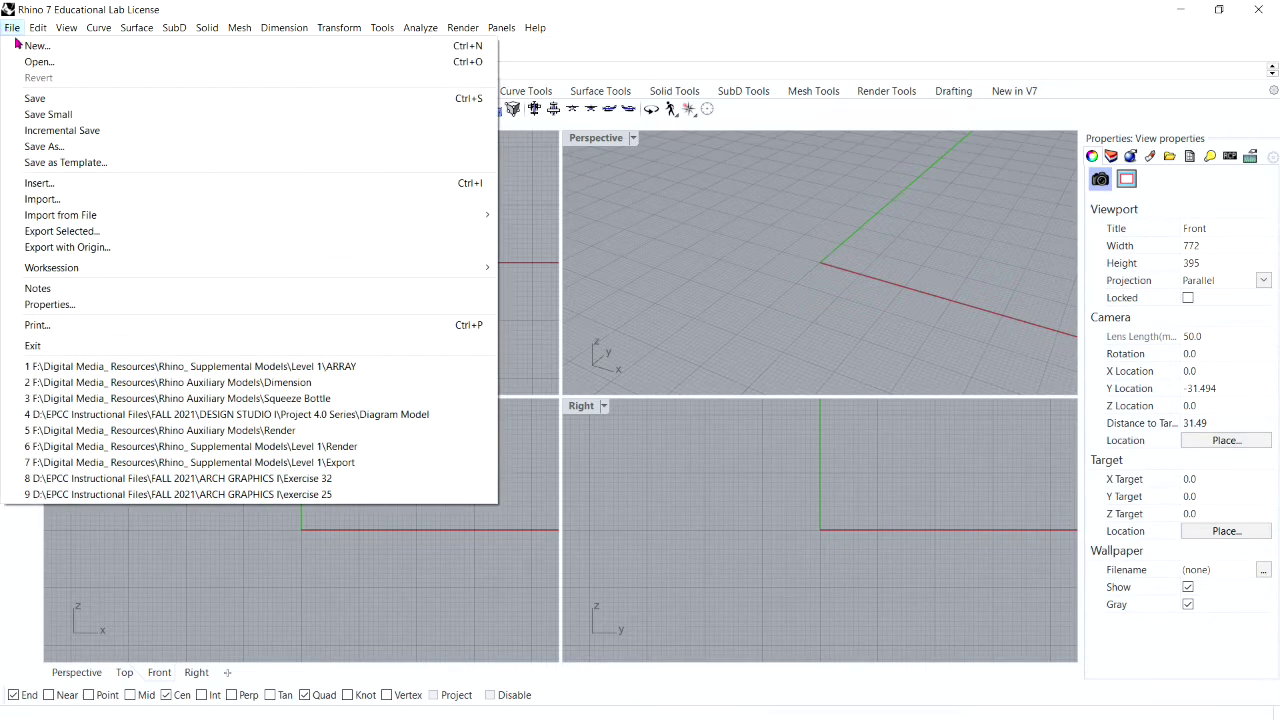
click(20, 45)
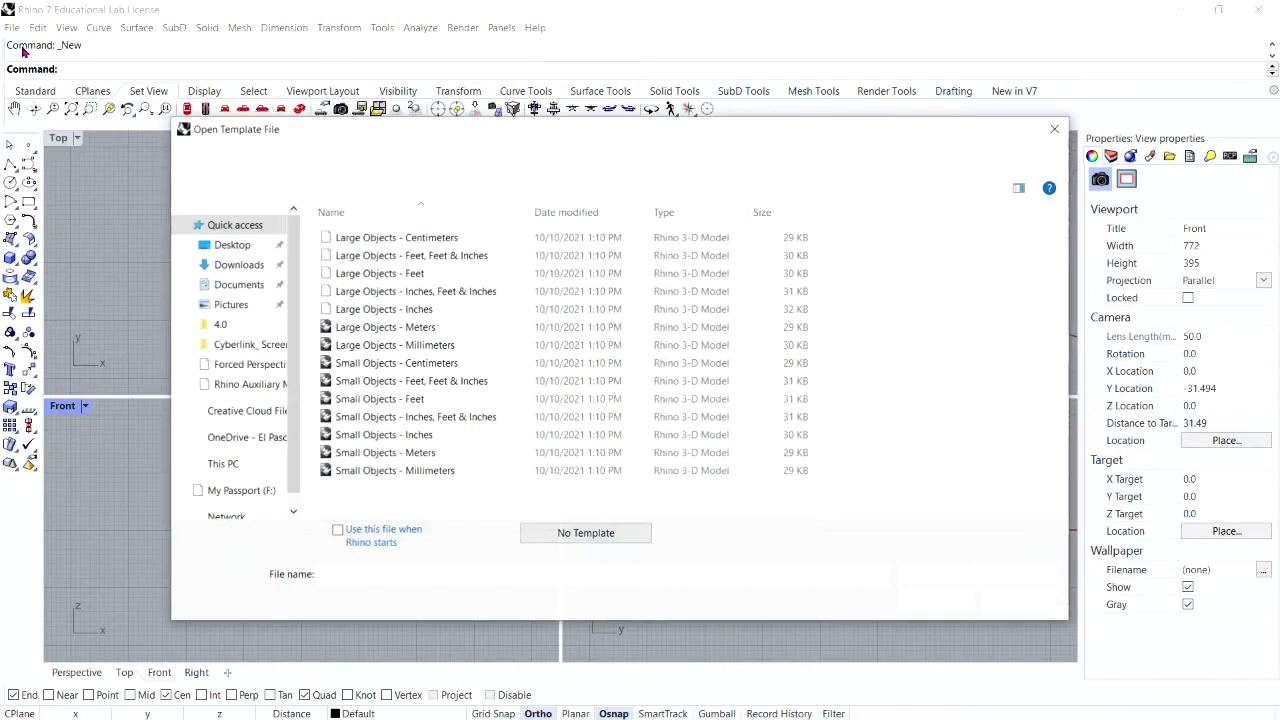
click(426, 481)
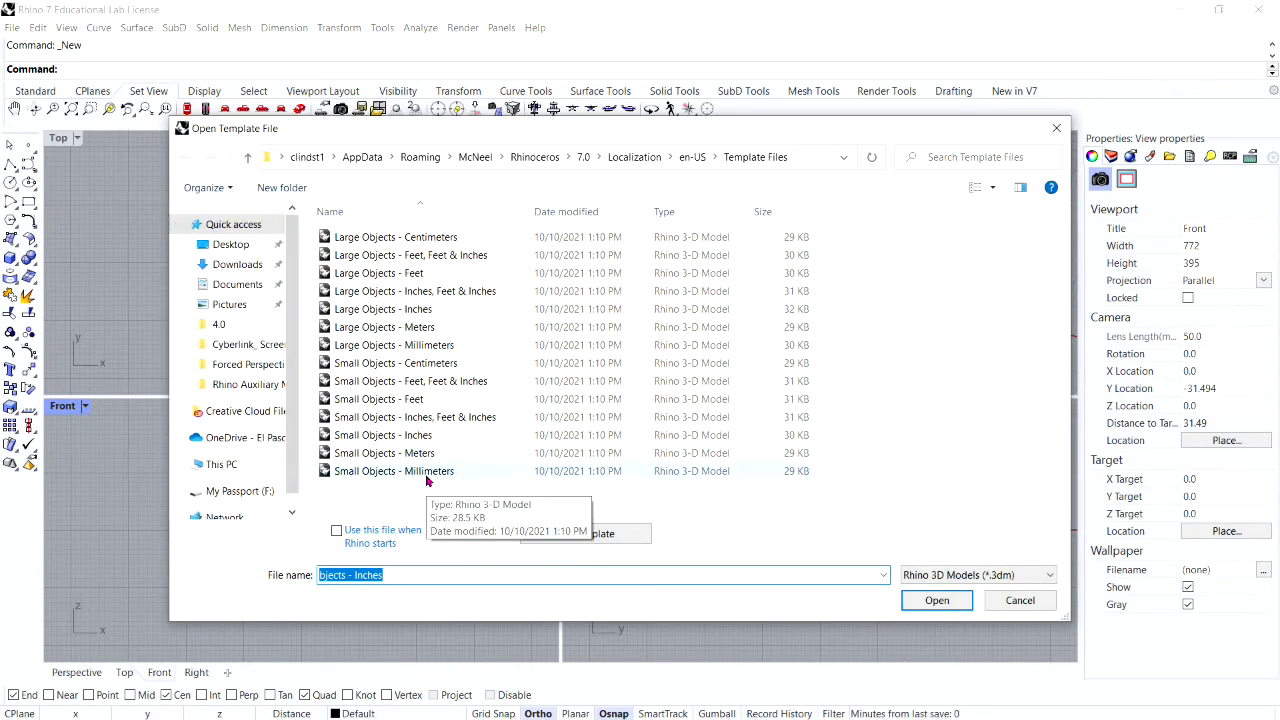
click(426, 481)
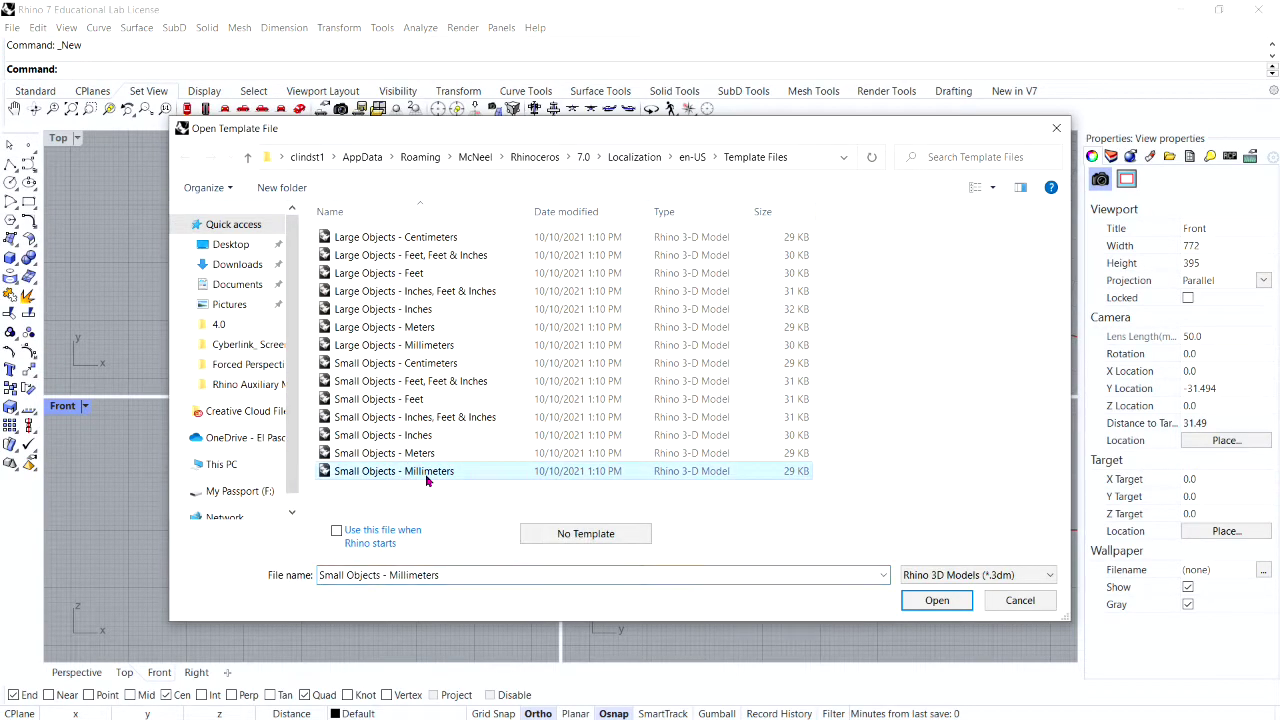
click(927, 602)
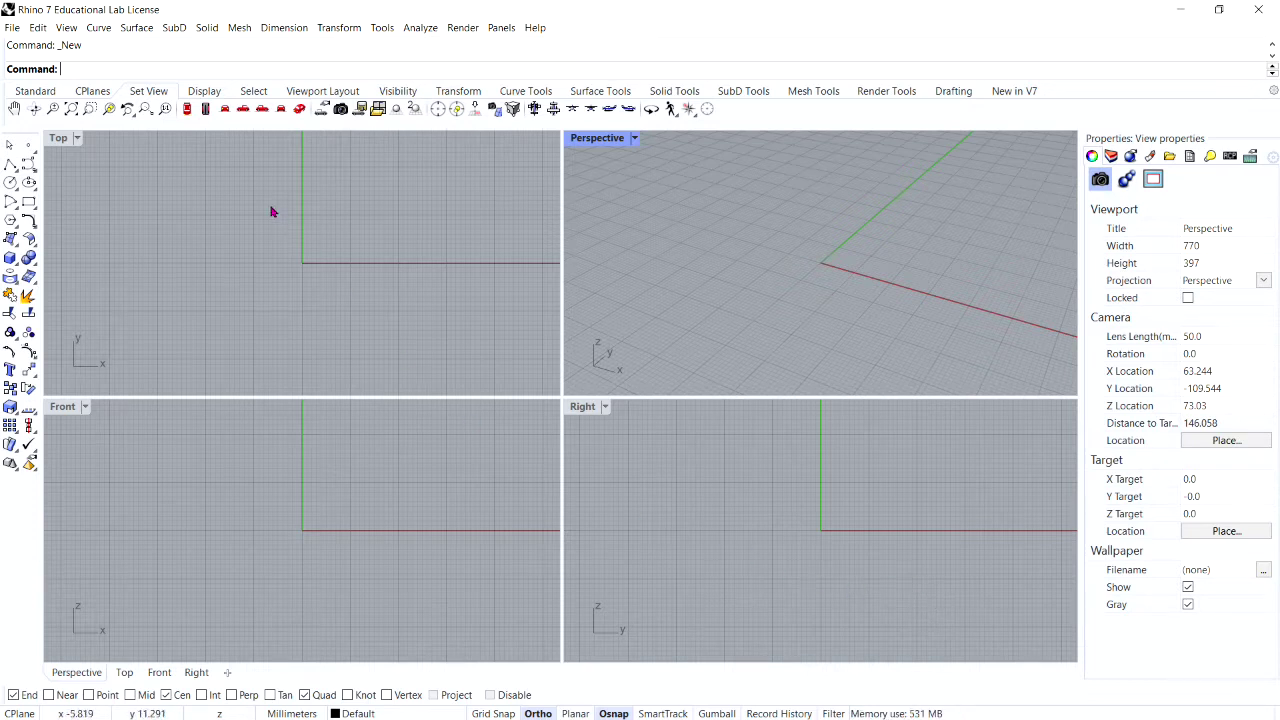
Step: Draw a solid corner-to-corner box from the origin 0,0 with length 15, width 6 and height 1 mm
click(207, 28)
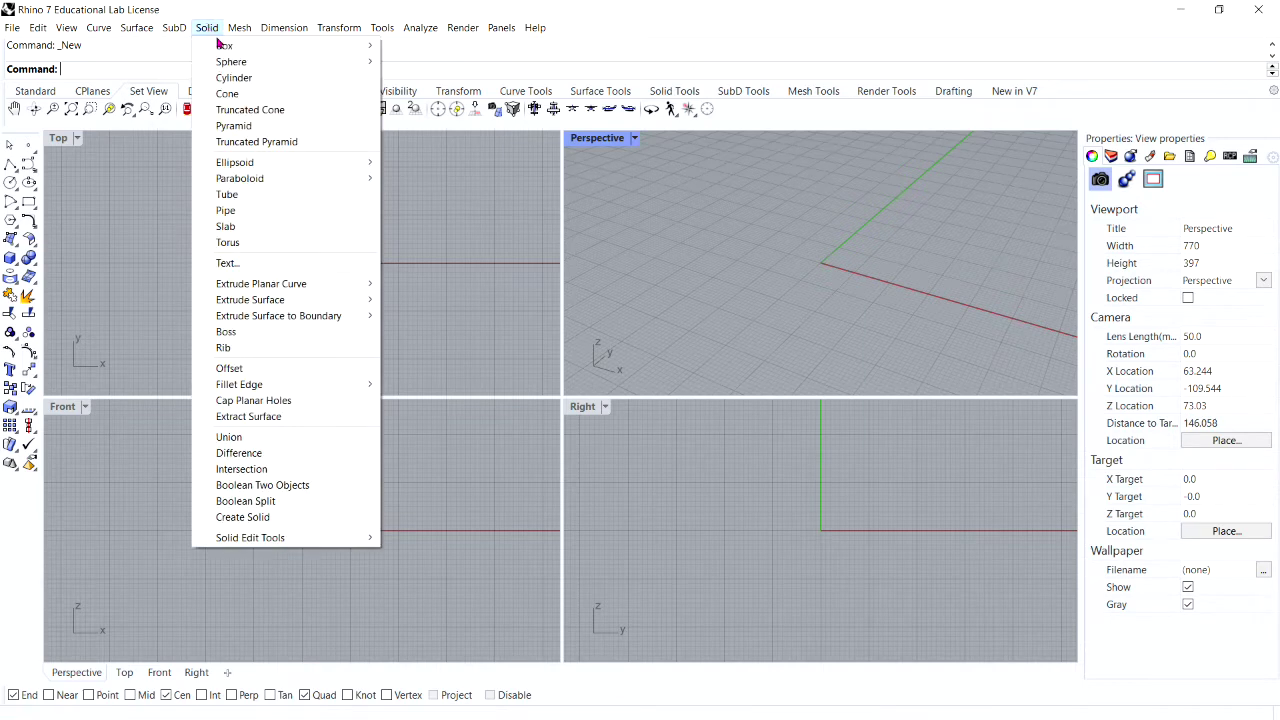
mouse_move(339, 28)
mouse_move(218, 28)
mouse_move(380, 45)
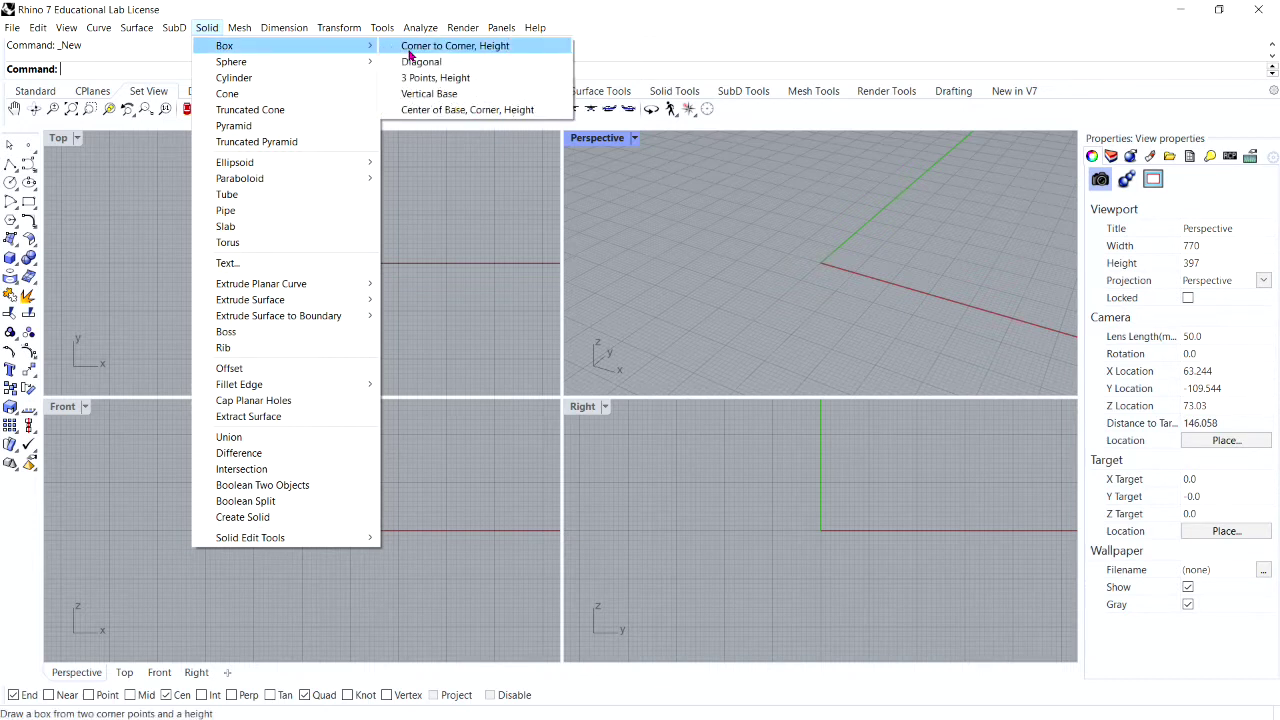
click(409, 47)
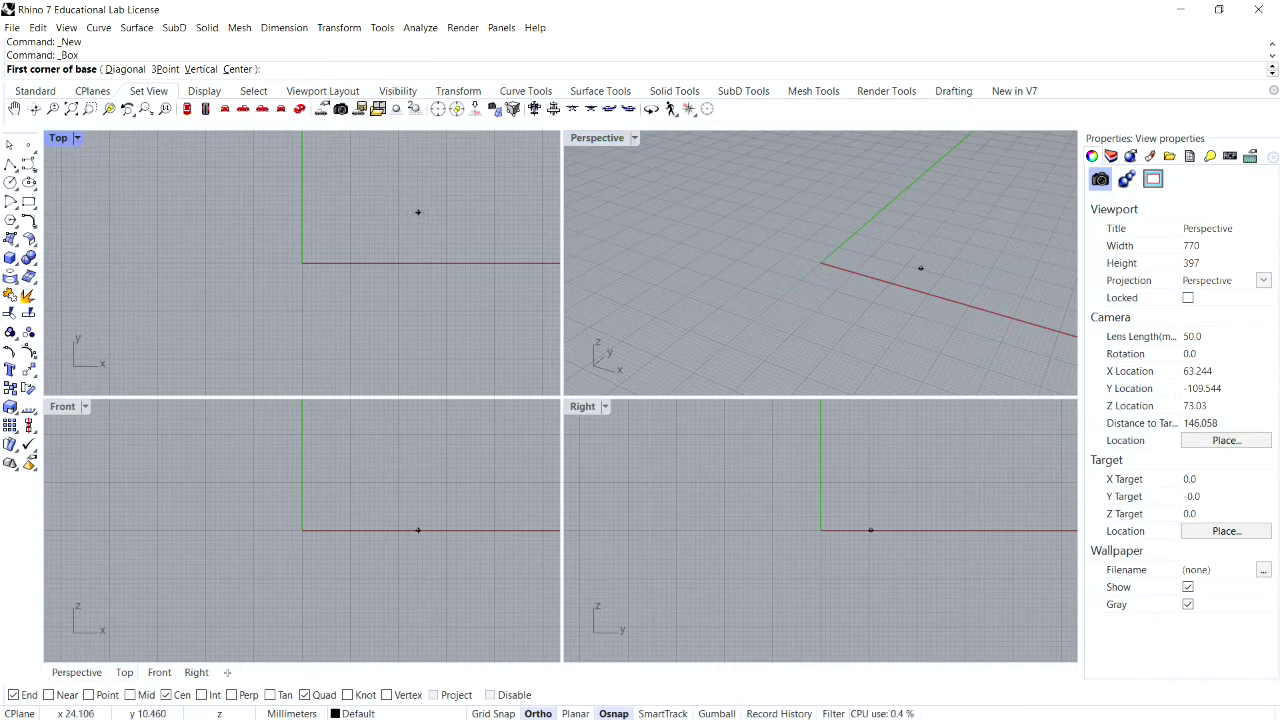
text(0,0)
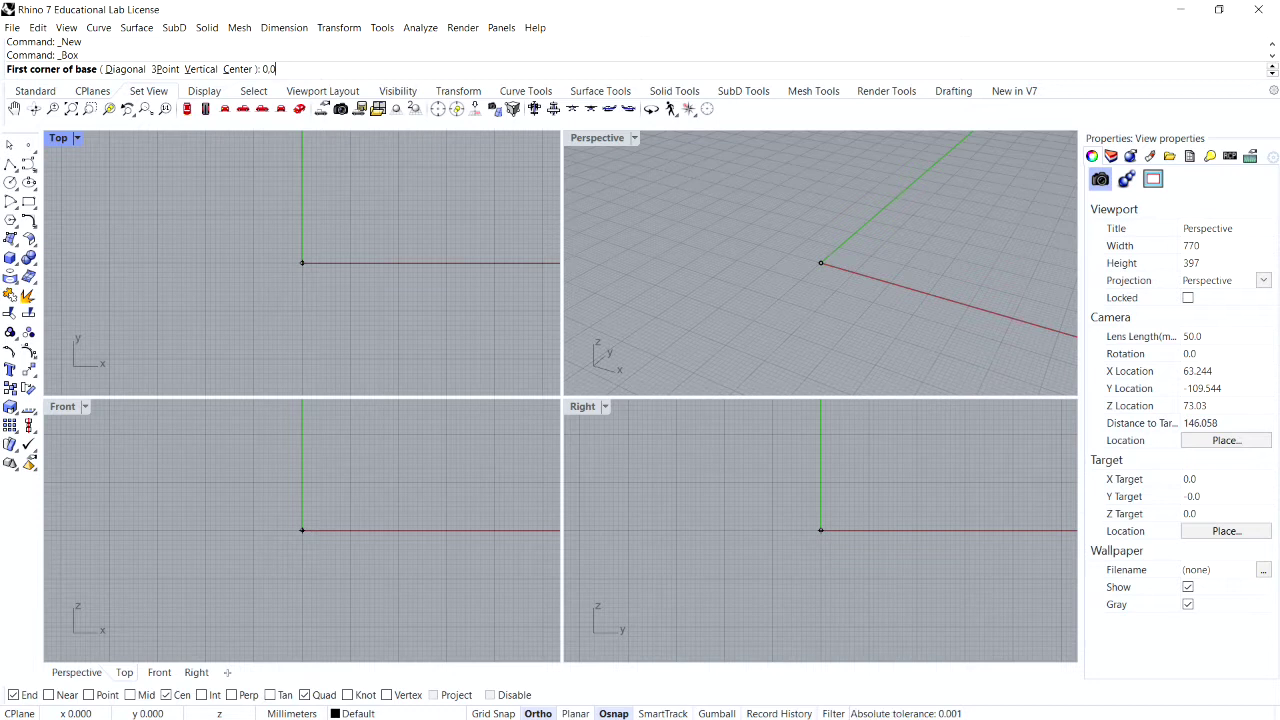
key(Return)
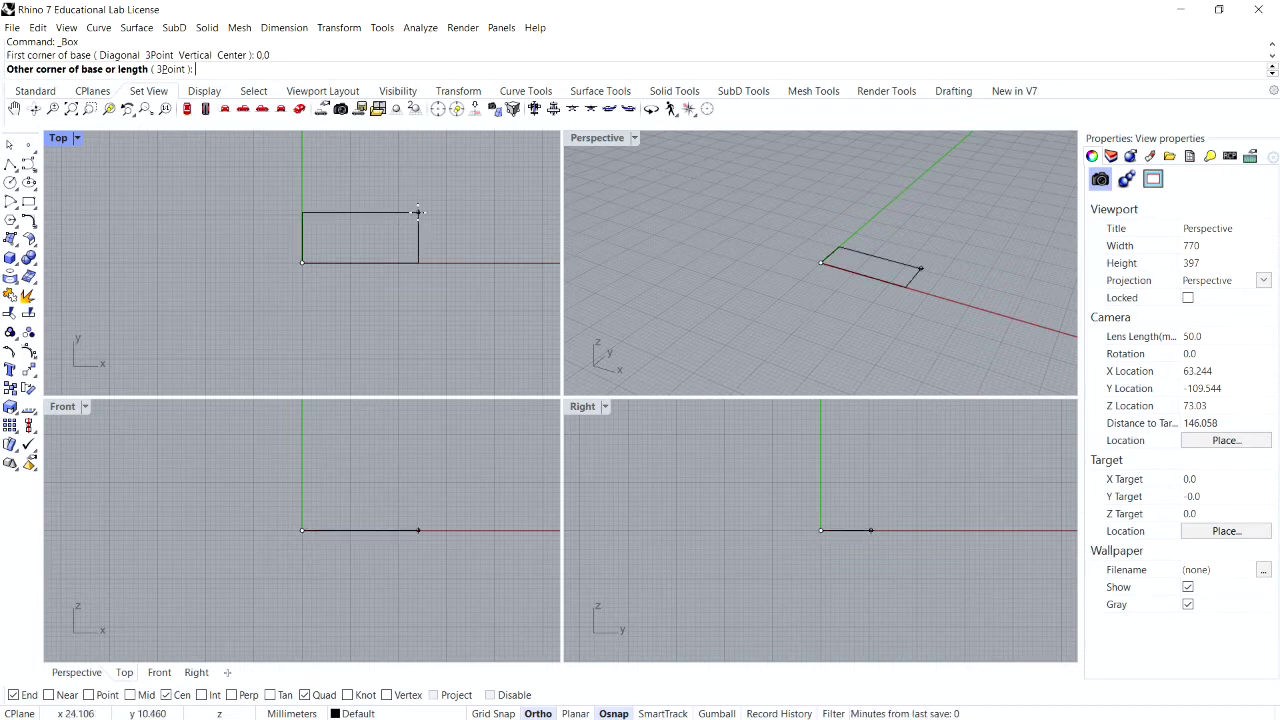
text(15)
key(Return)
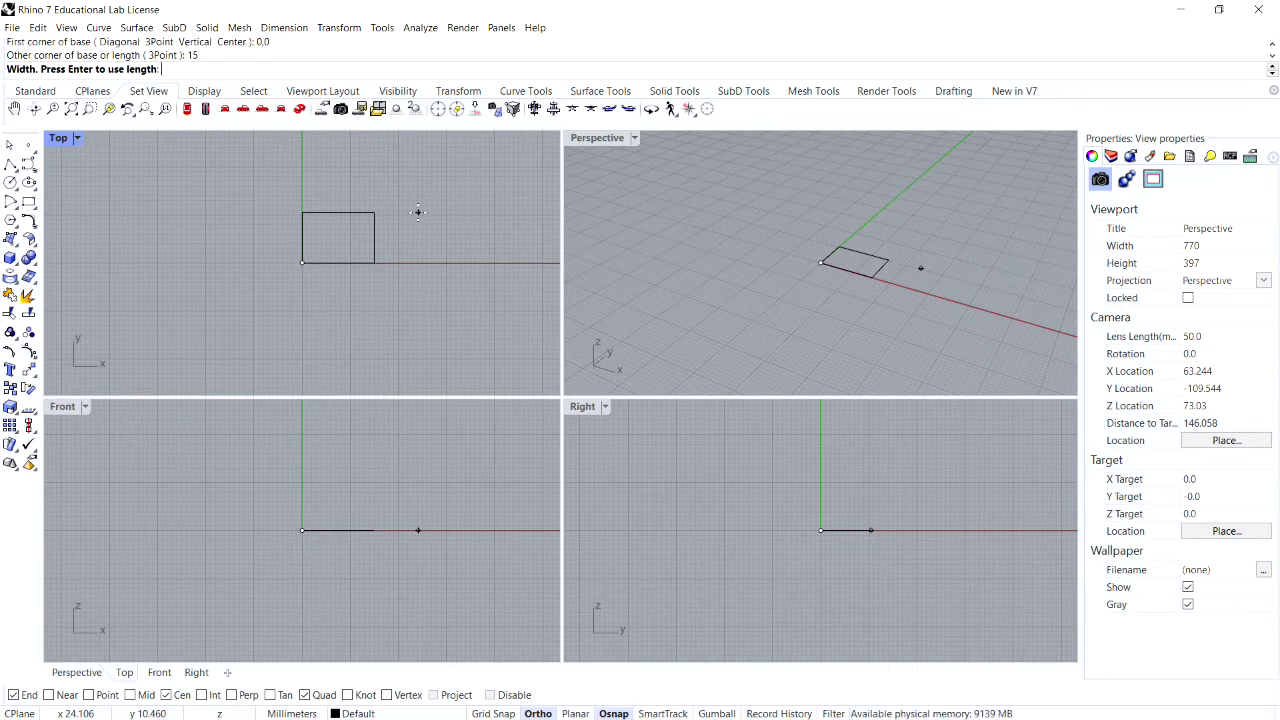
text(6)
key(Return)
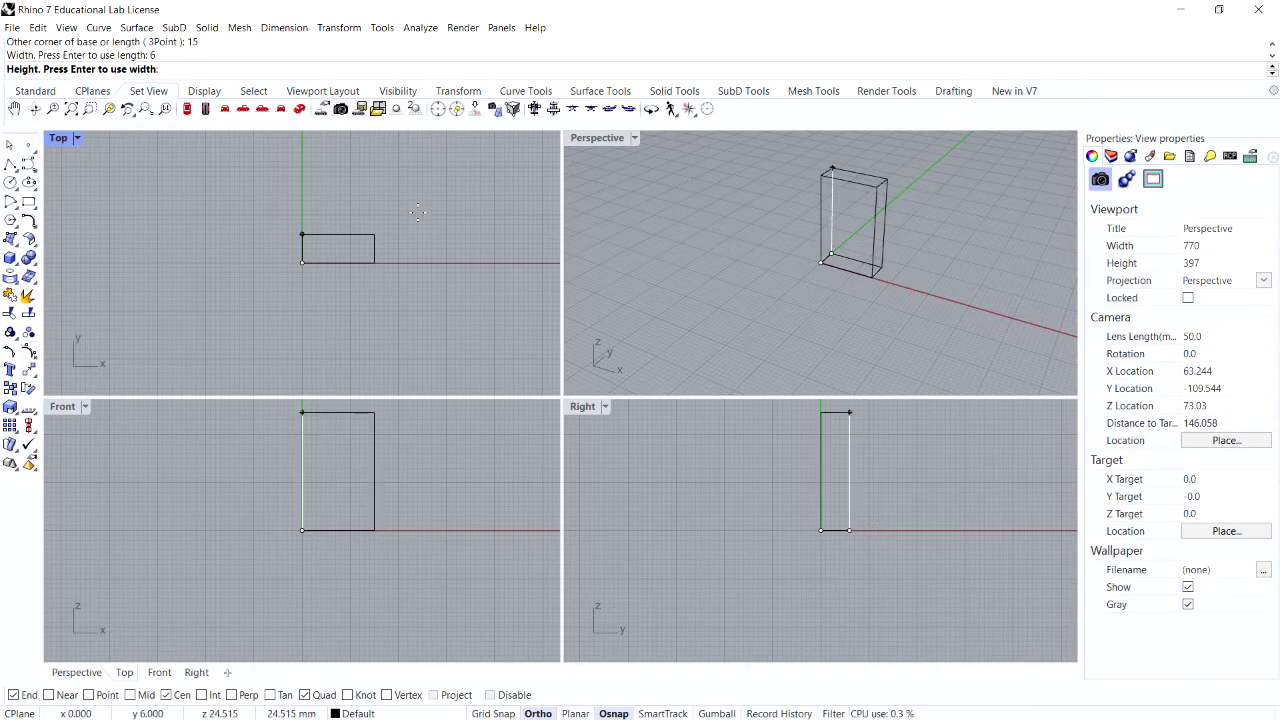
text(1)
key(Return)
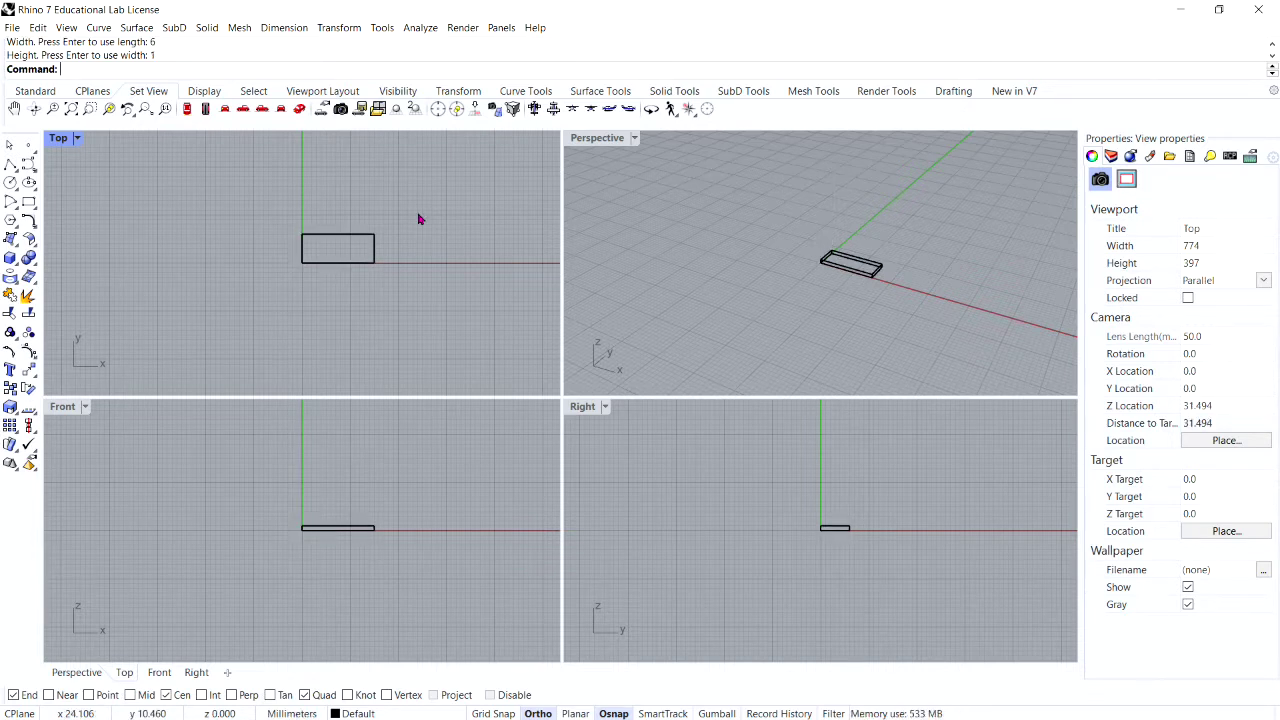
Step: Set the Perspective viewport to the Shaded display mode with the box seen close up
scroll(855, 273, up, 6)
scroll(855, 273, up, 6)
right_drag(831, 289, 831, 257)
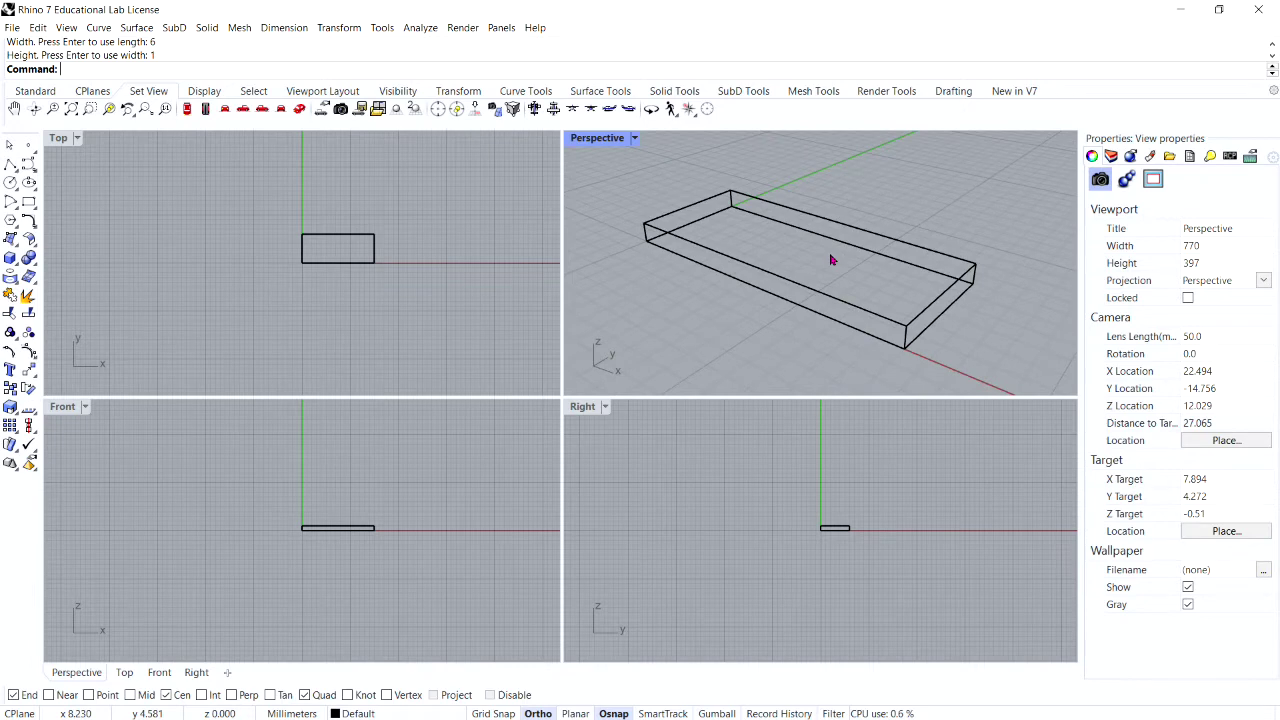
click(634, 138)
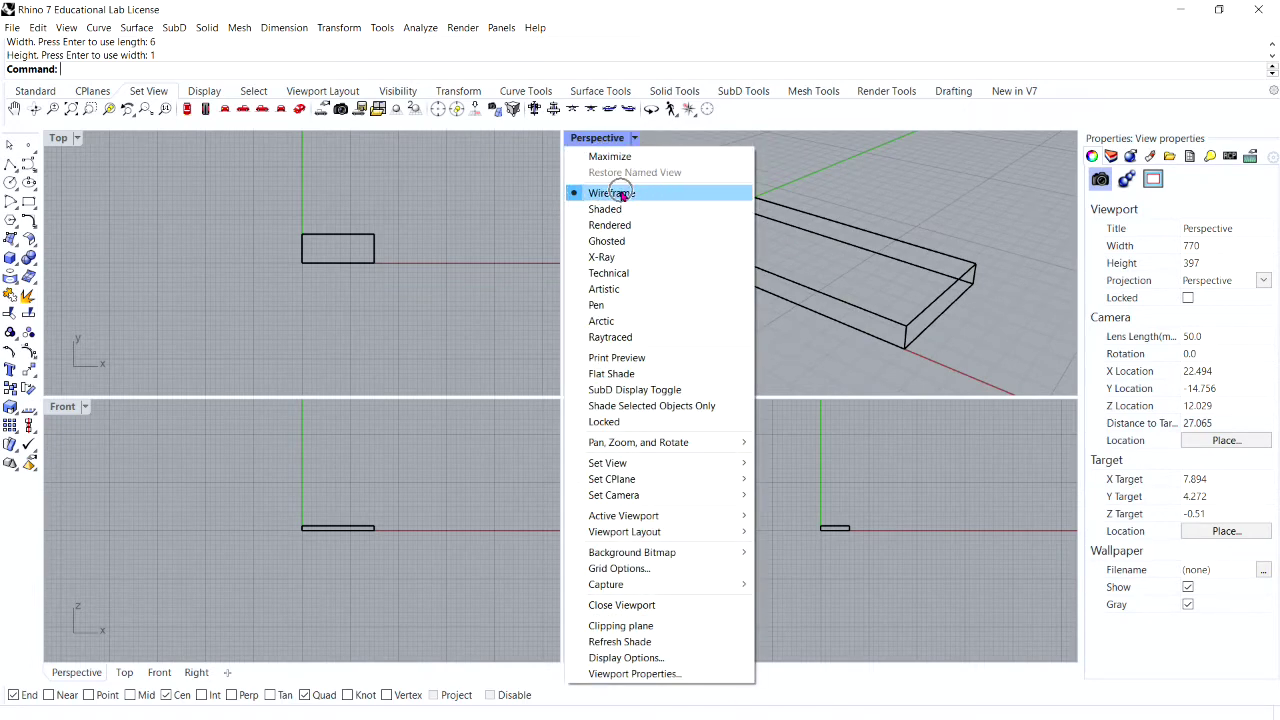
click(617, 211)
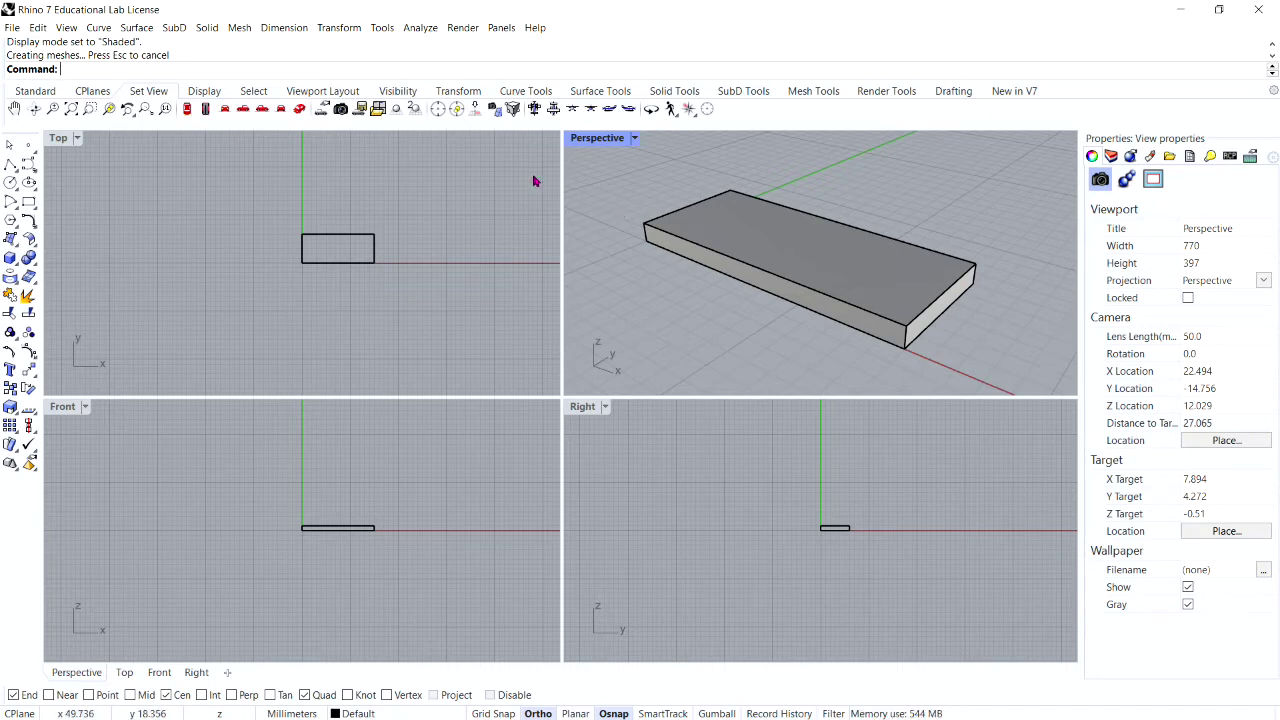
Step: Extract the box's top face and both short end faces as separate surfaces, with Copy set to No
click(208, 28)
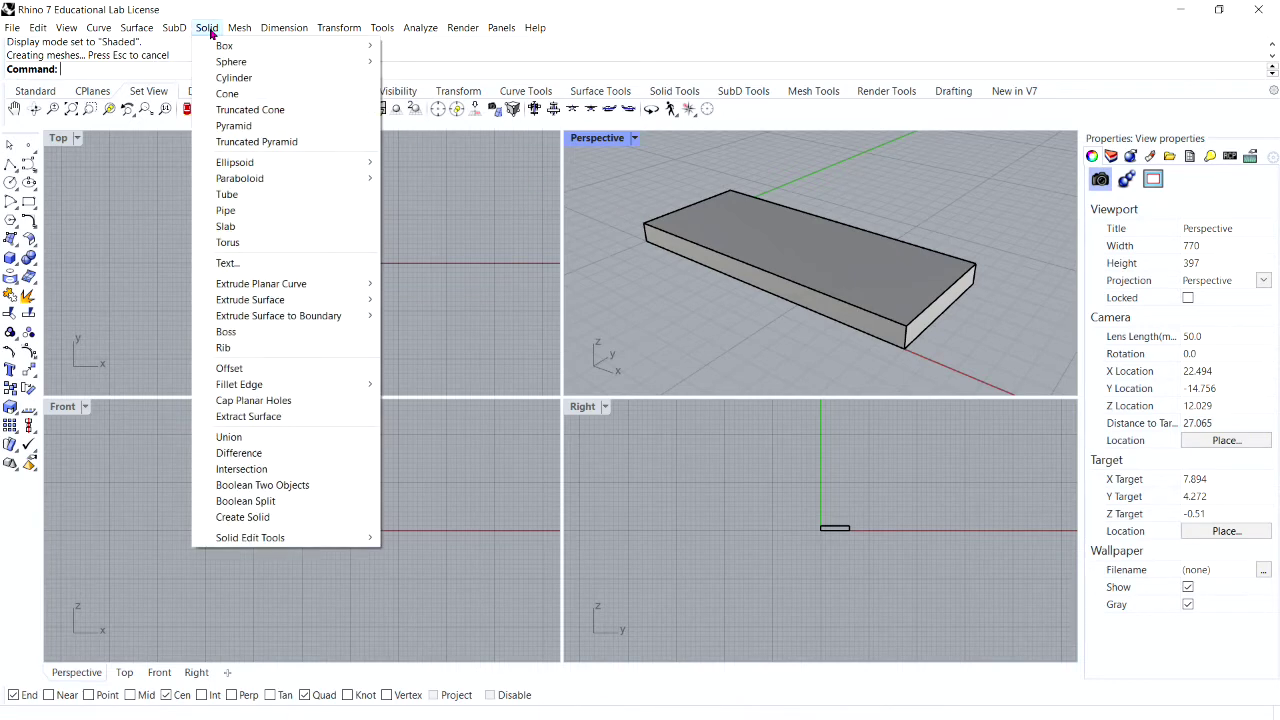
click(274, 424)
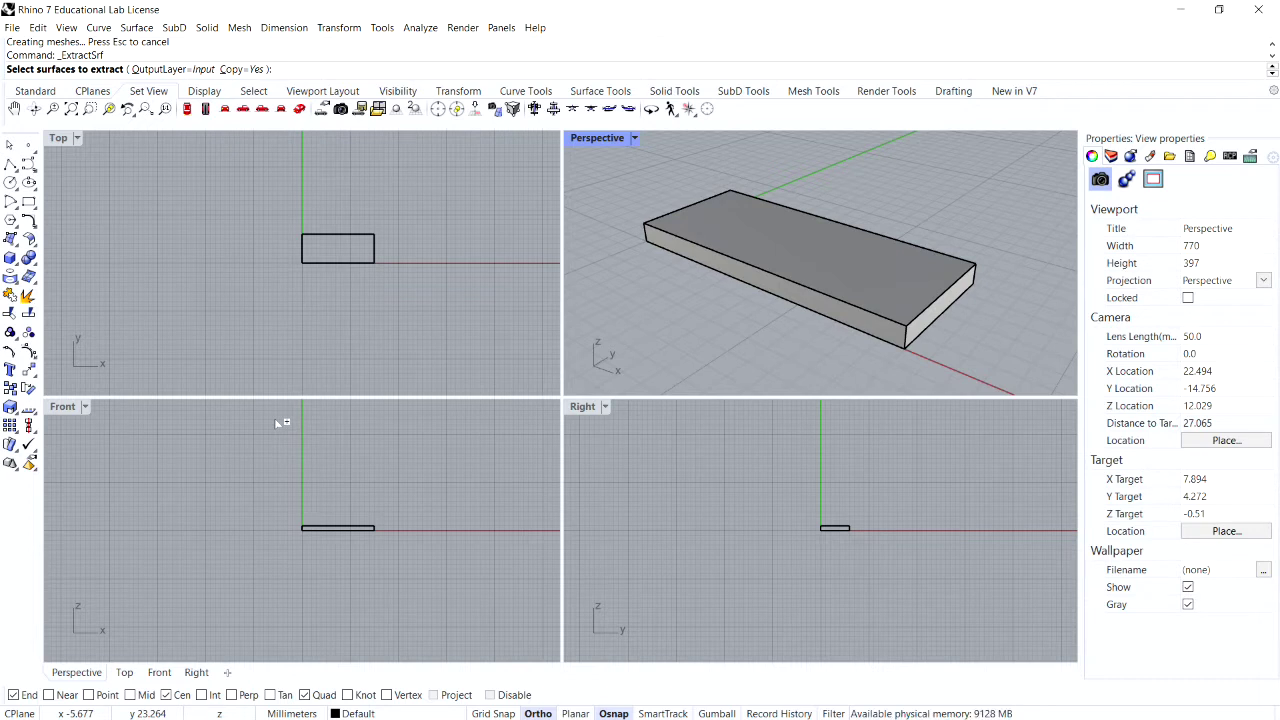
click(239, 70)
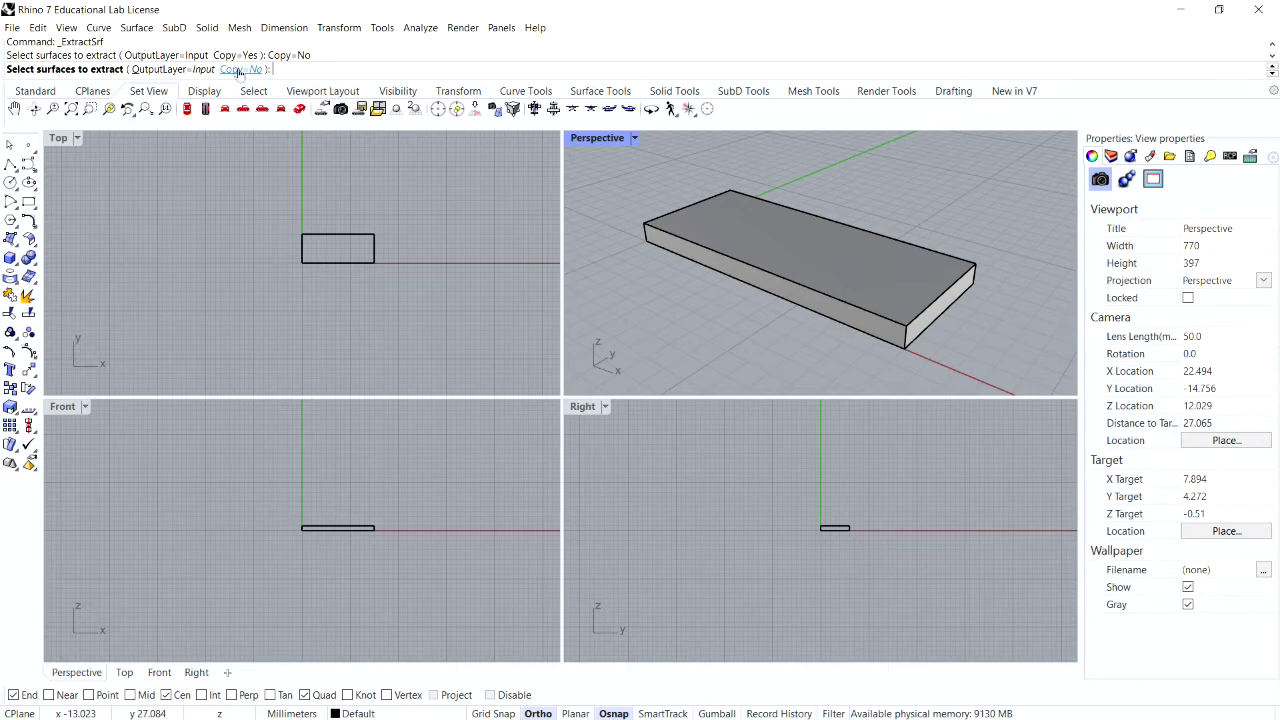
click(838, 269)
mouse_move(859, 290)
right_down()
mouse_move(823, 246)
mouse_move(895, 237)
mouse_move(680, 309)
mouse_move(777, 214)
mouse_move(790, 268)
mouse_move(855, 274)
right_up()
click(826, 247)
click(701, 297)
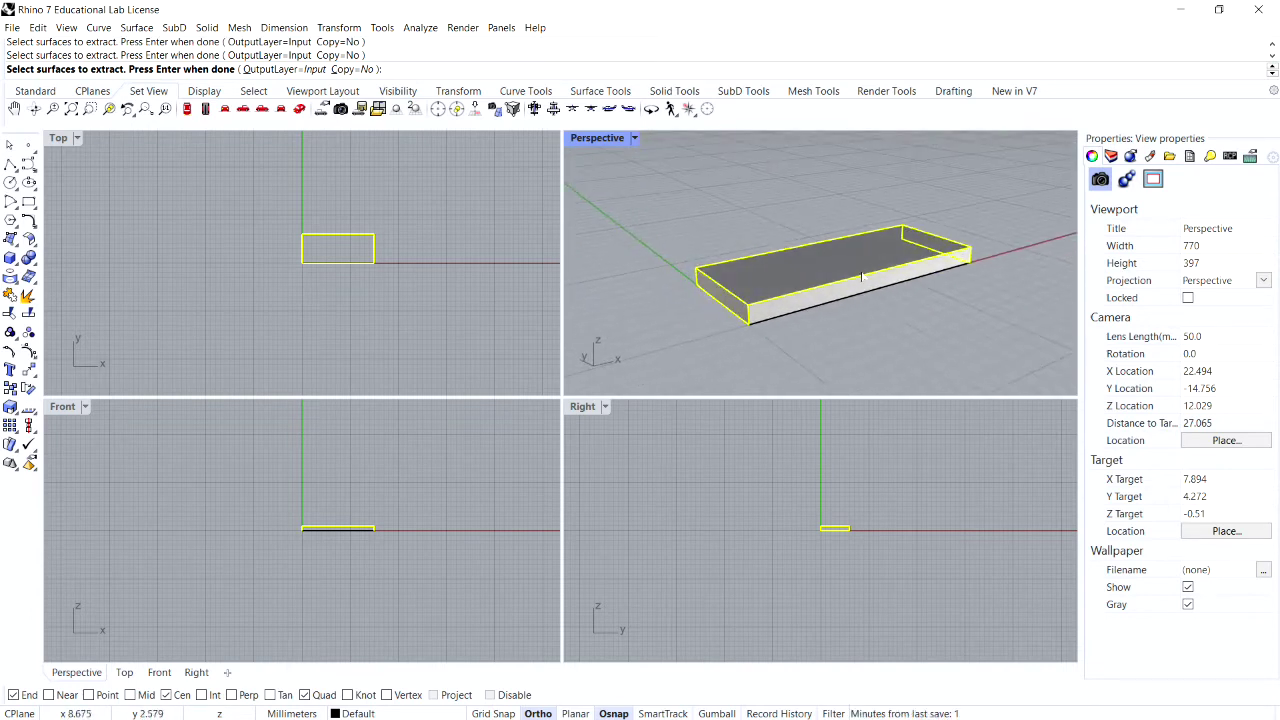
right_click(861, 277)
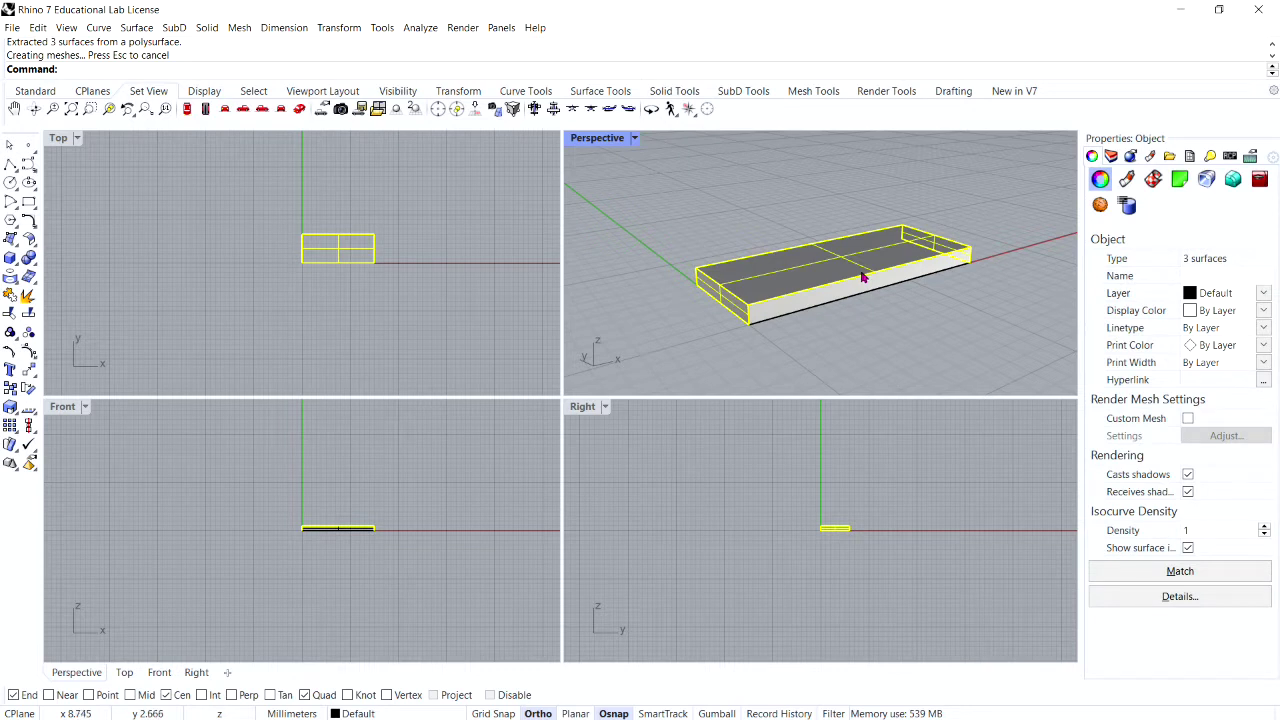
click(892, 340)
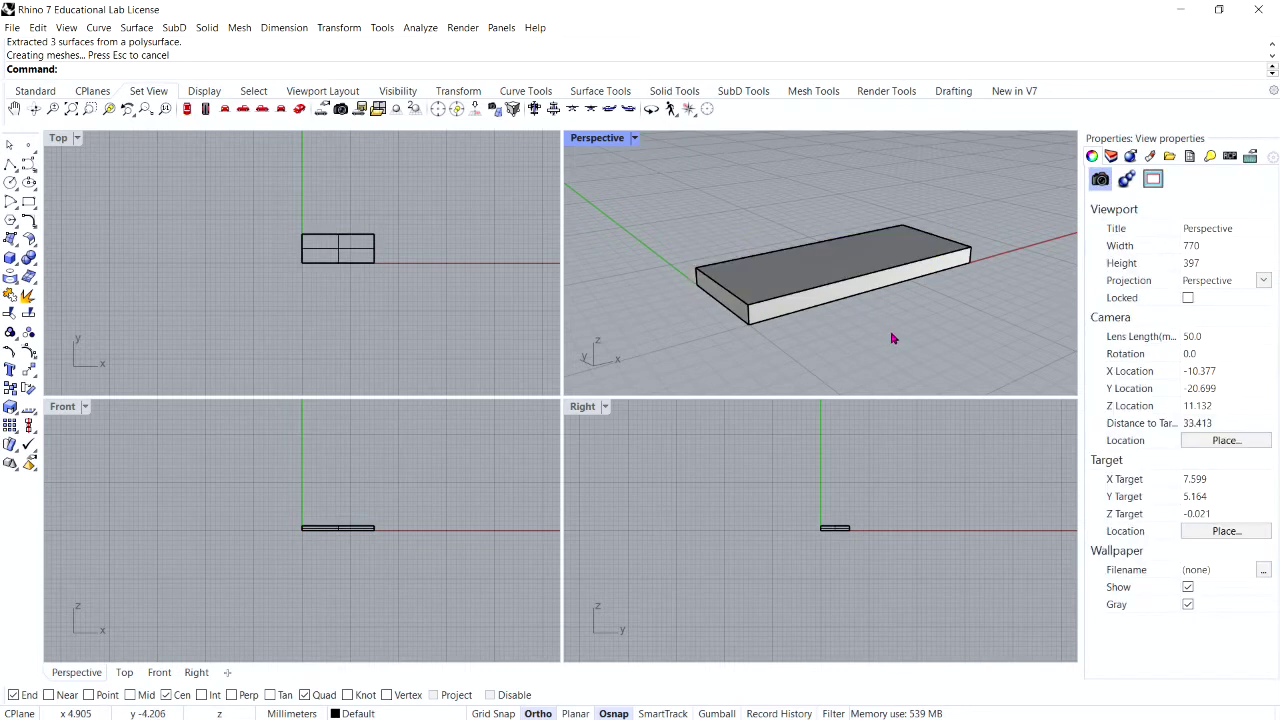
Step: Delete the two extracted end surfaces at the short sides of the box
scroll(840, 330, up, 4)
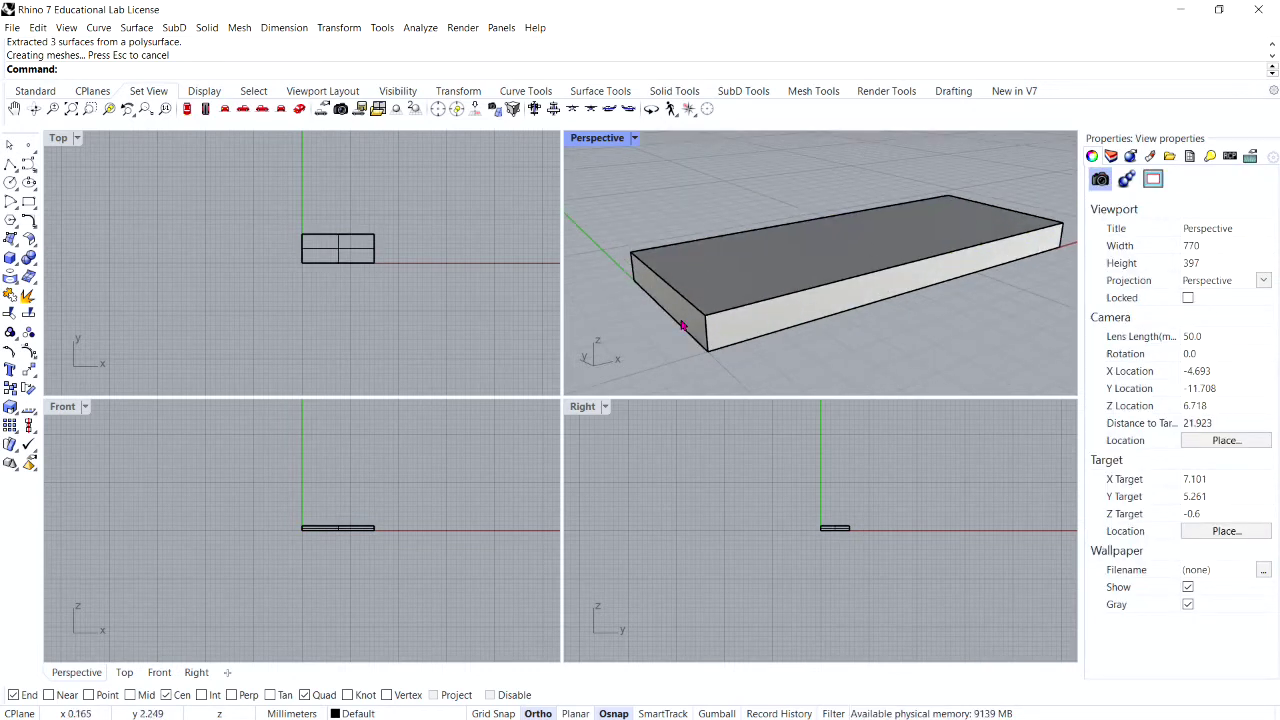
ctrl+shift+click(708, 305)
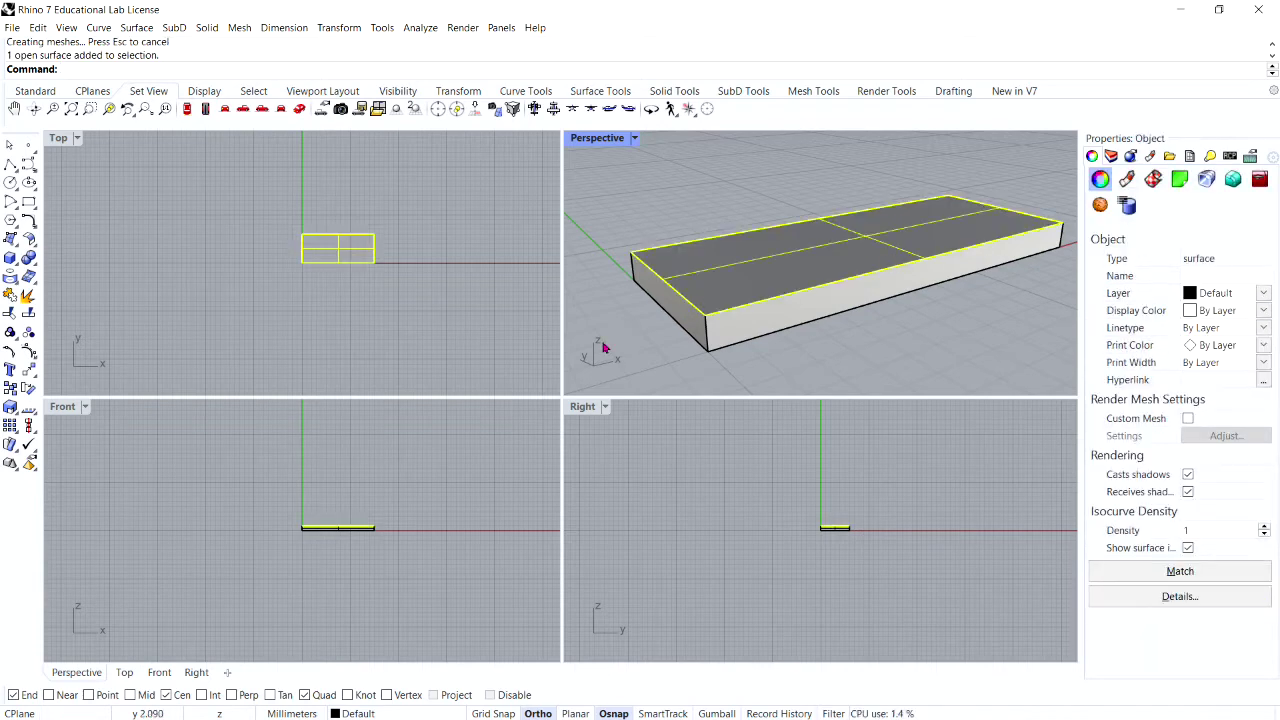
ctrl+shift+click(666, 302)
right_drag(951, 266, 776, 311)
ctrl+shift+click(793, 310)
right_drag(690, 327, 902, 312)
key(Delete)
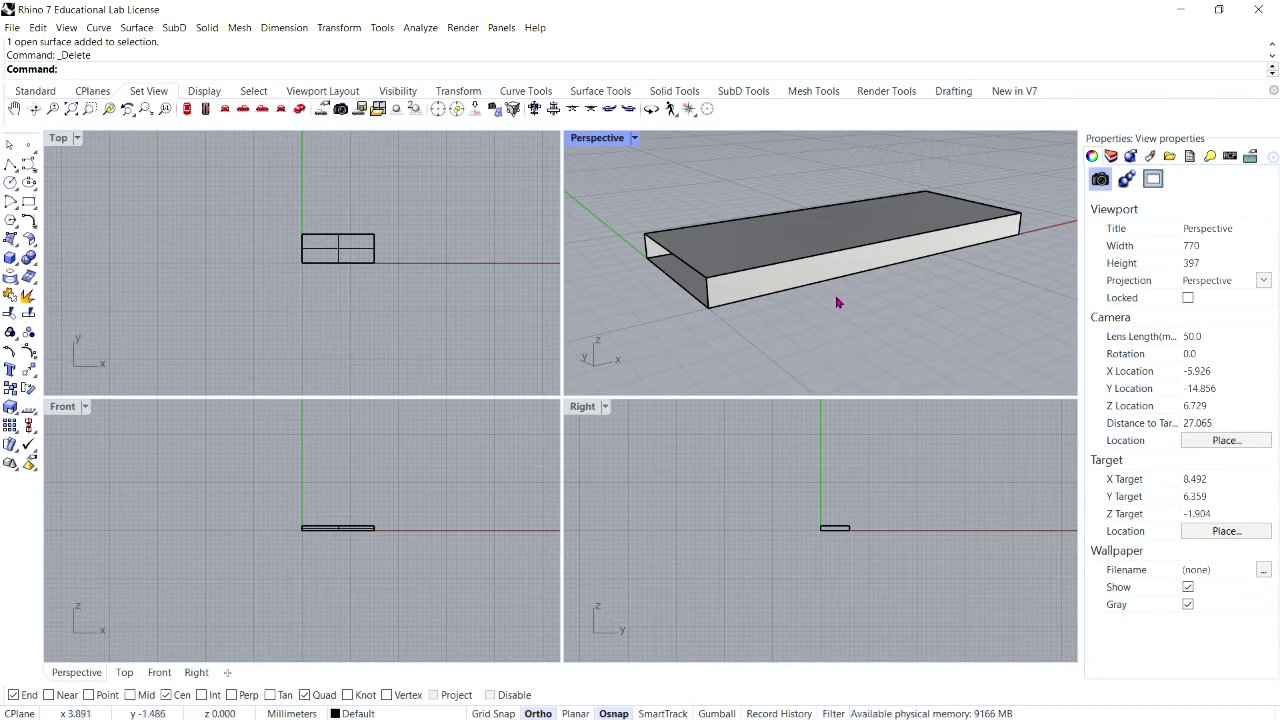
Step: Rebuild the top surface with point counts U 4 and V 4 and degree 3 in both directions, deleting the input
click(790, 237)
right_drag(790, 237, 823, 289)
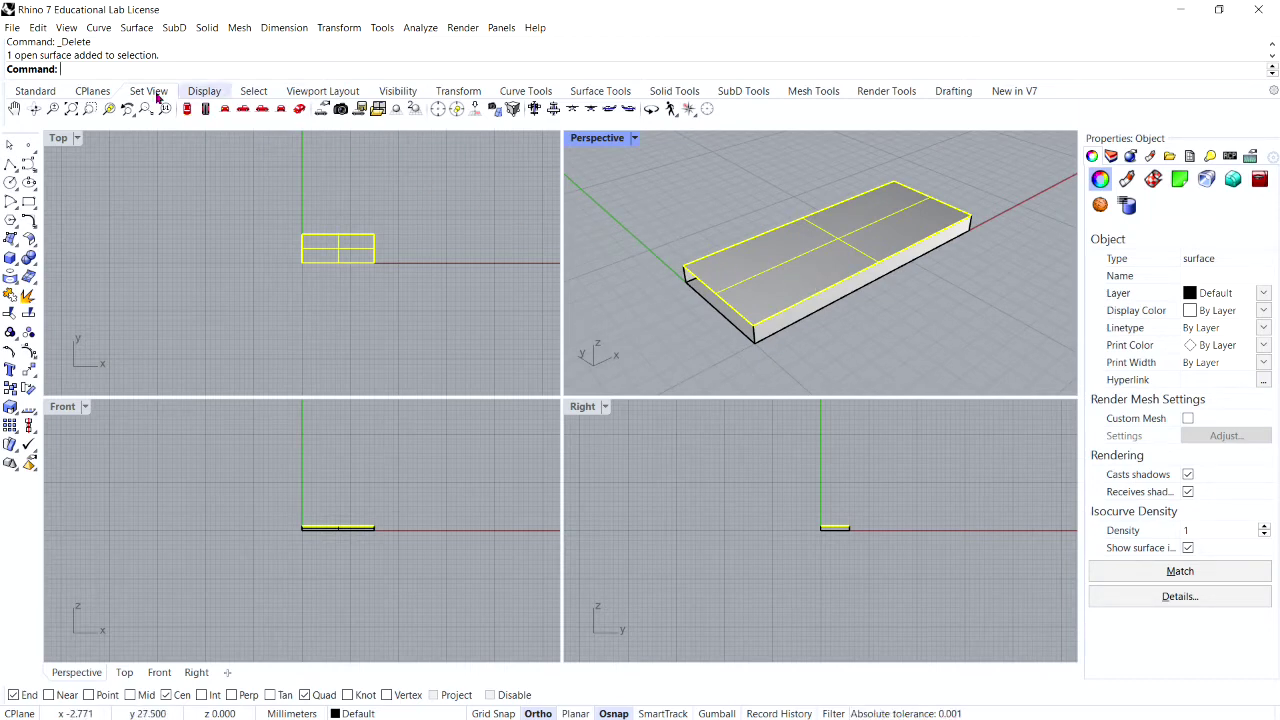
click(36, 28)
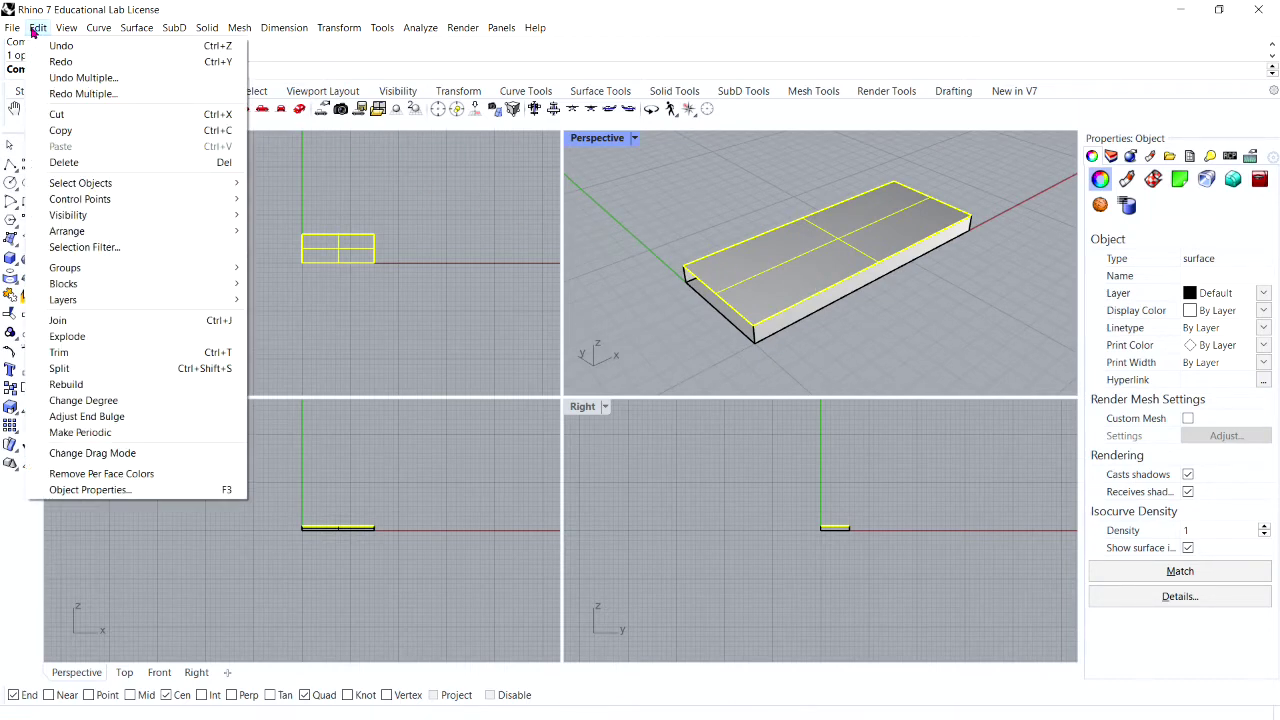
click(106, 384)
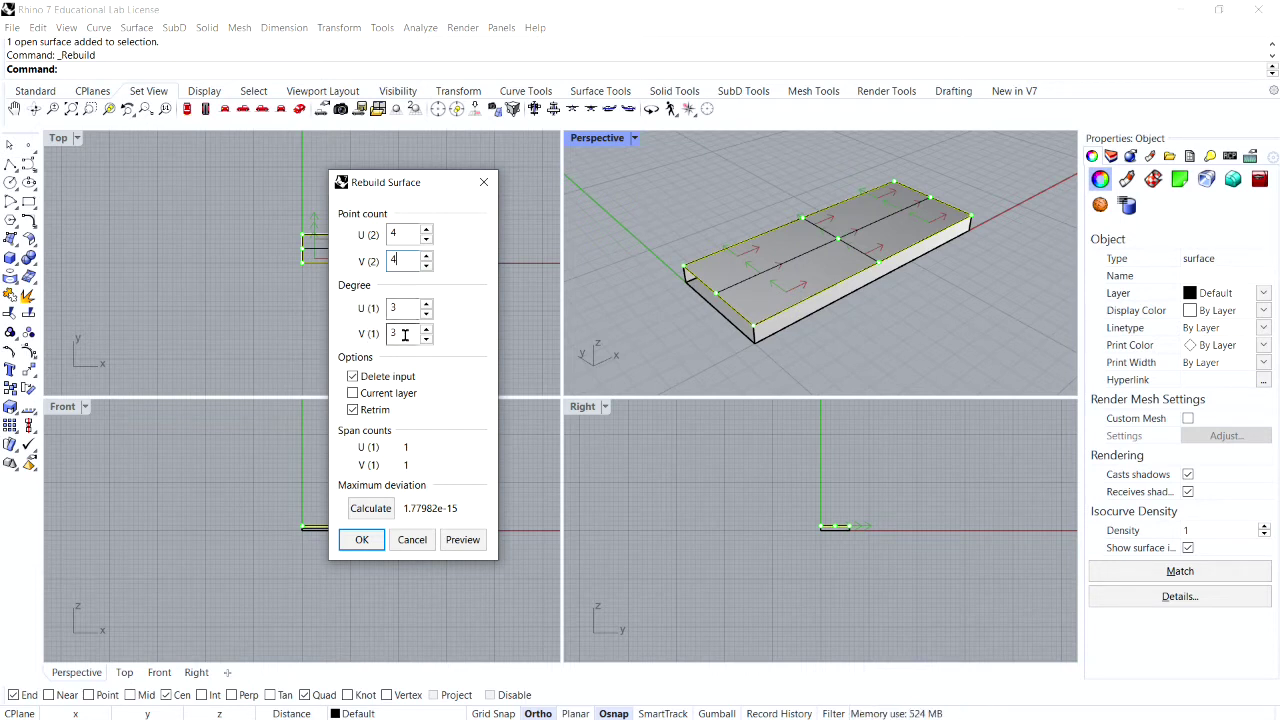
click(362, 540)
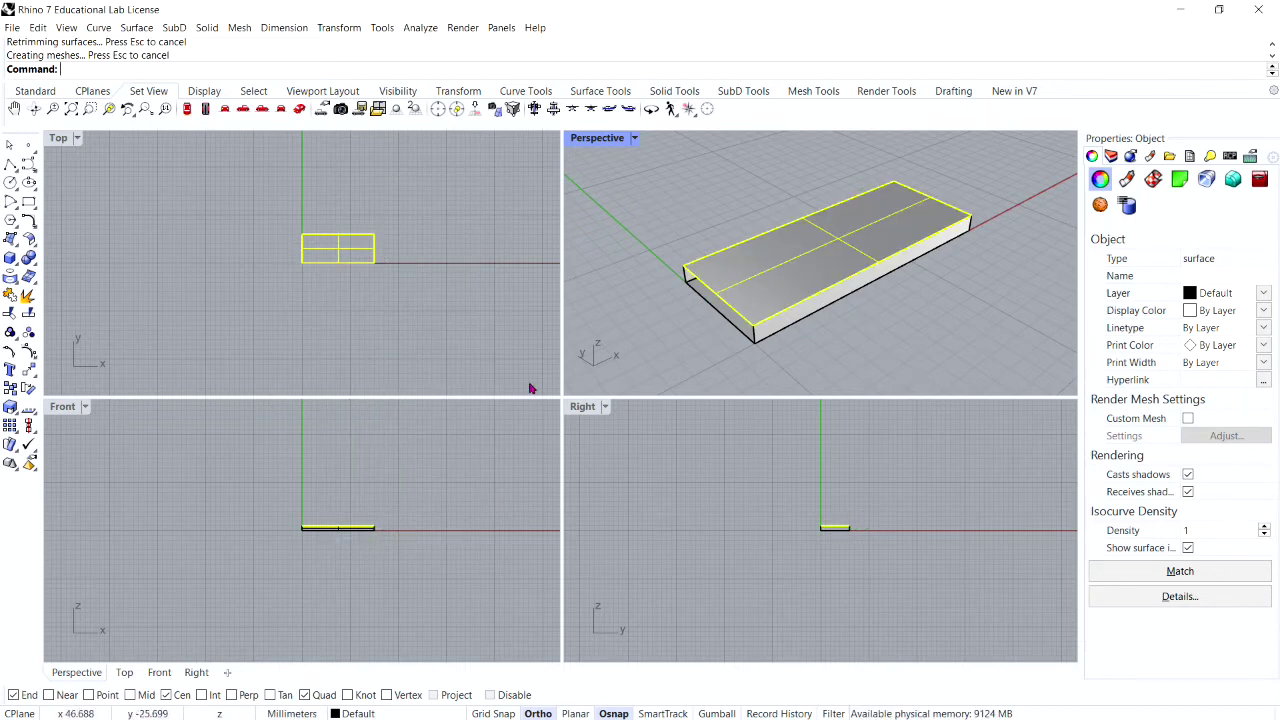
click(645, 226)
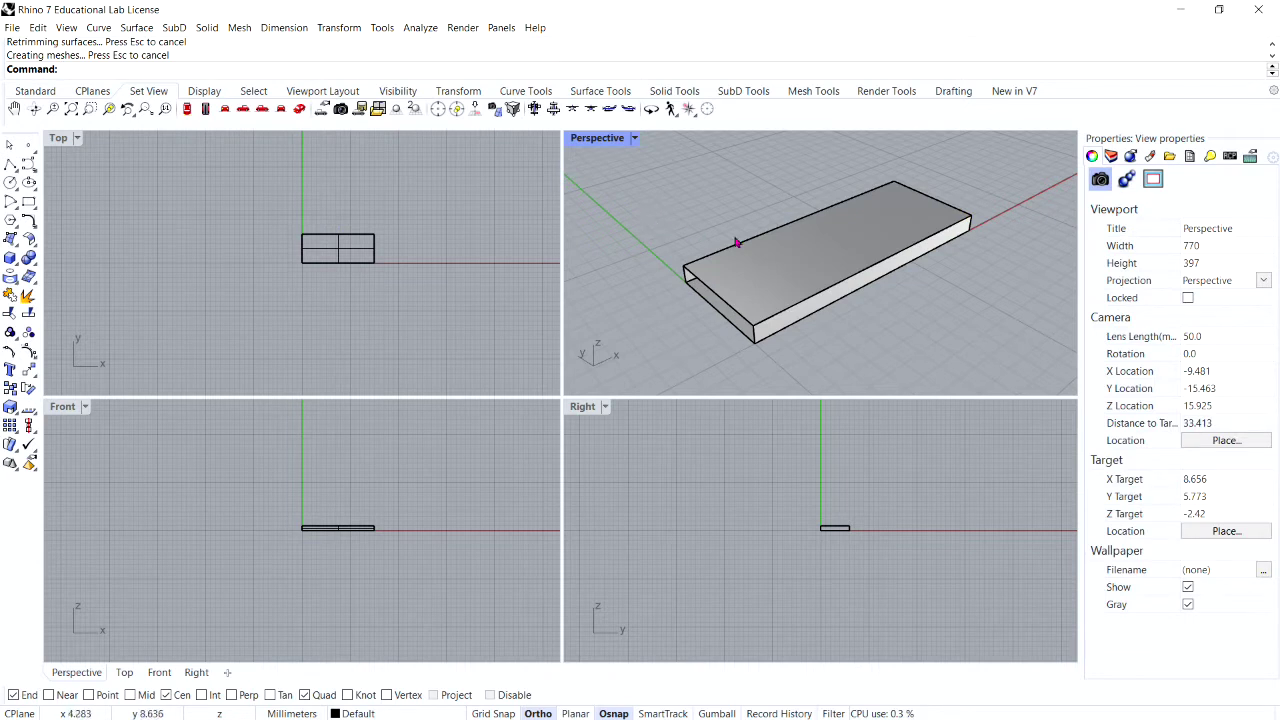
Step: Turn on the control points of the rebuilt top surface
click(812, 265)
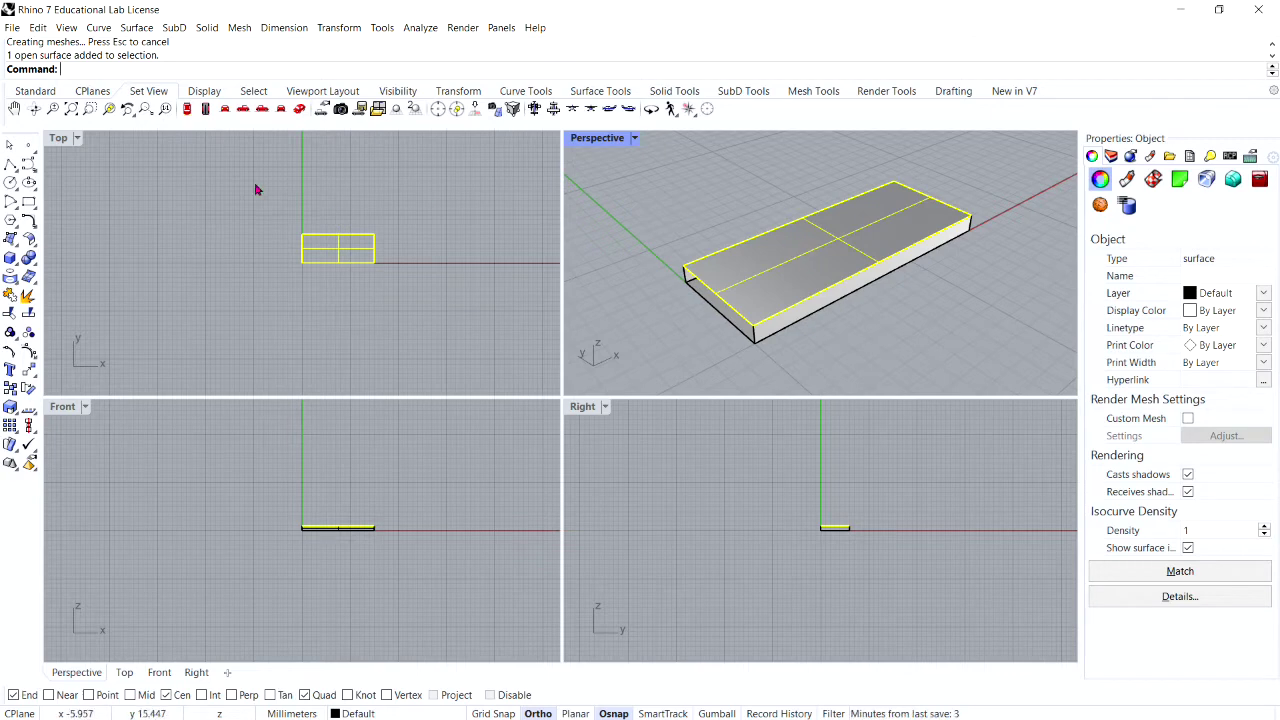
click(39, 29)
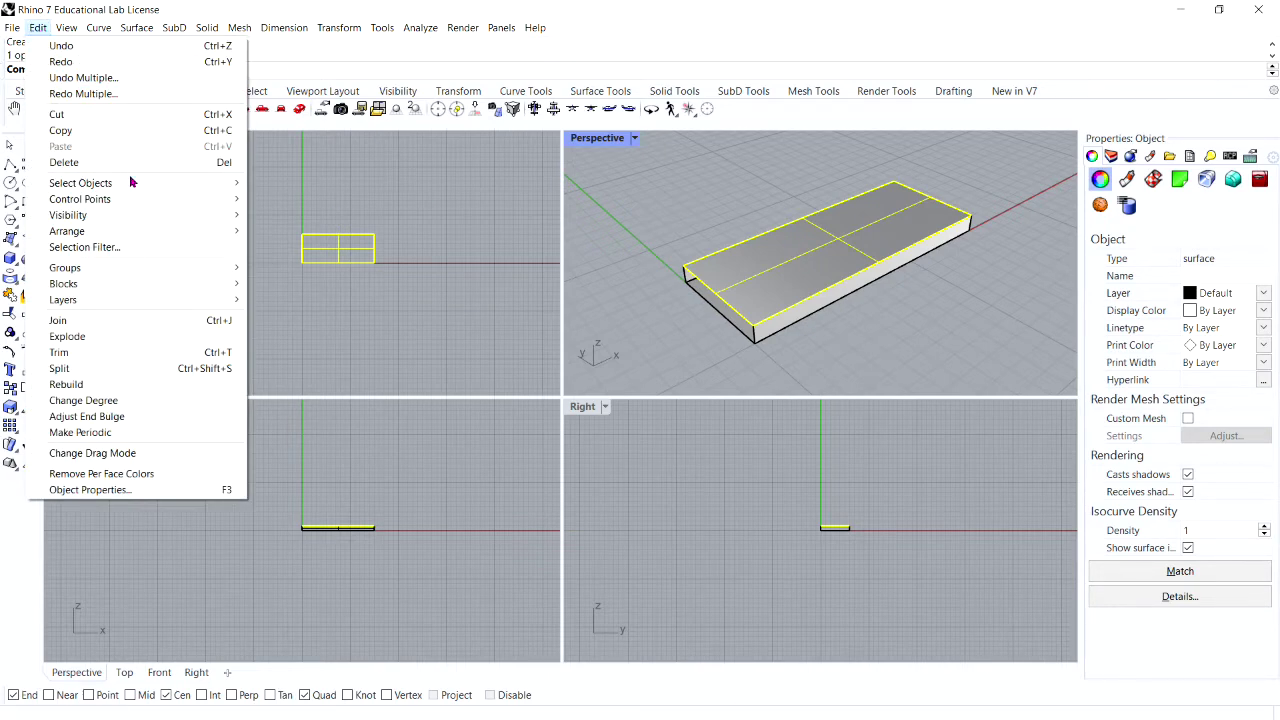
mouse_move(141, 202)
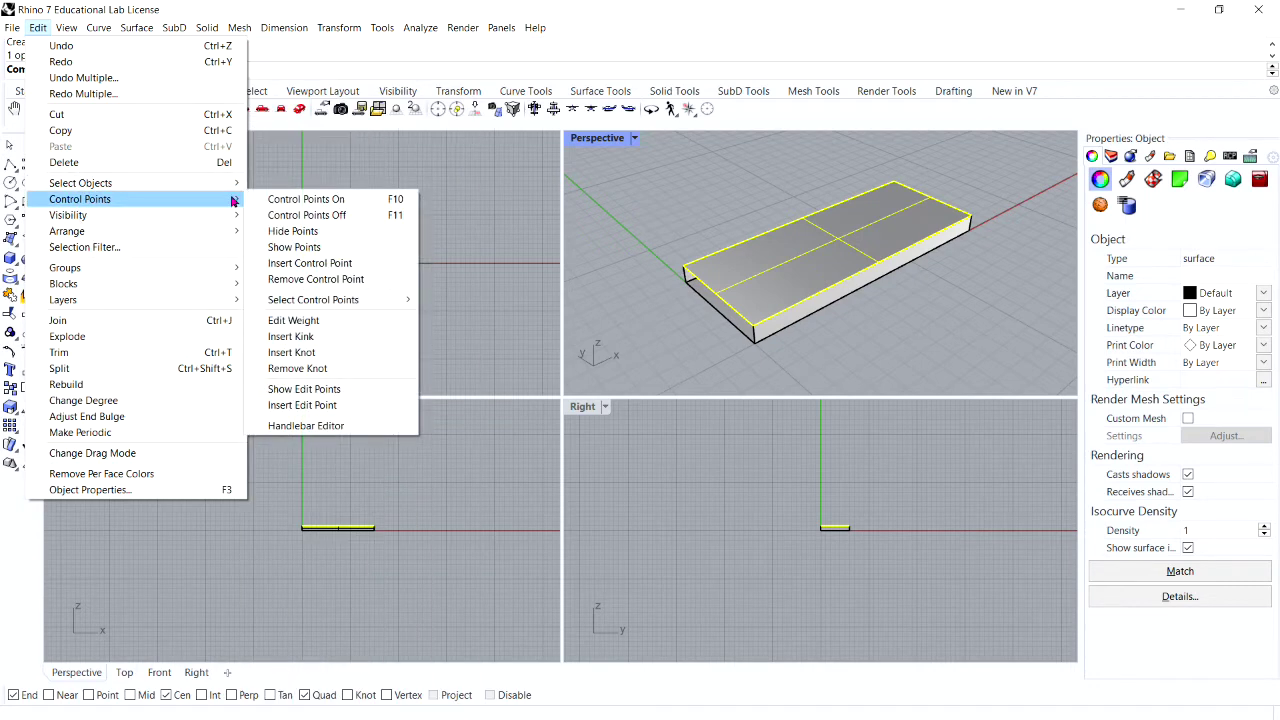
click(274, 199)
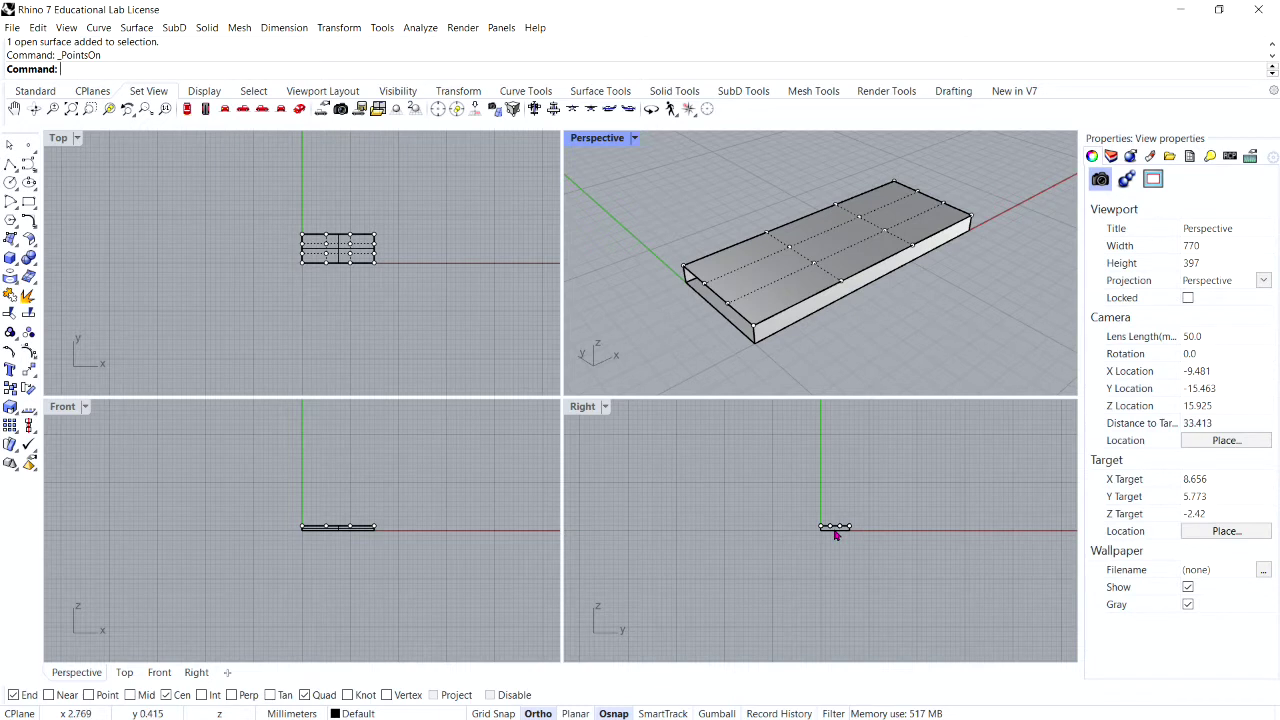
scroll(836, 535, up, 10)
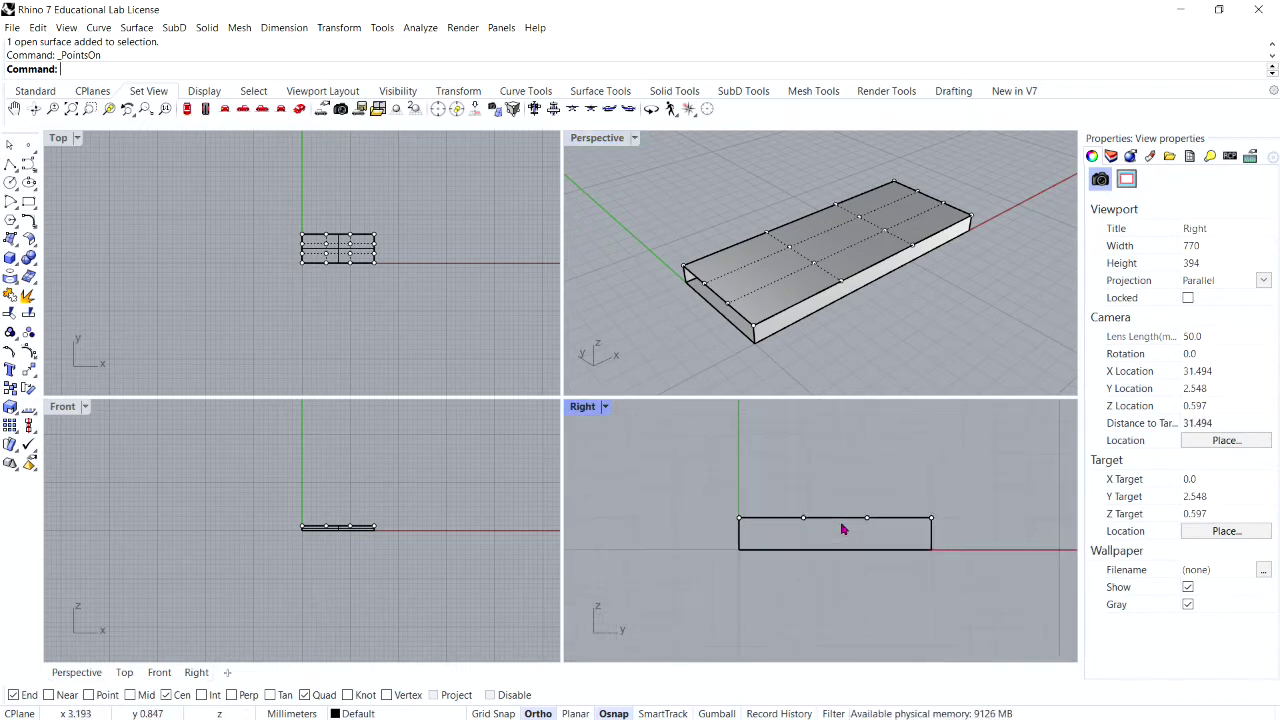
Step: Enable Grid Snap, raise the top surface's two middle rows of control points by 1 mm, and turn the control points off
scroll(842, 529, up, 3)
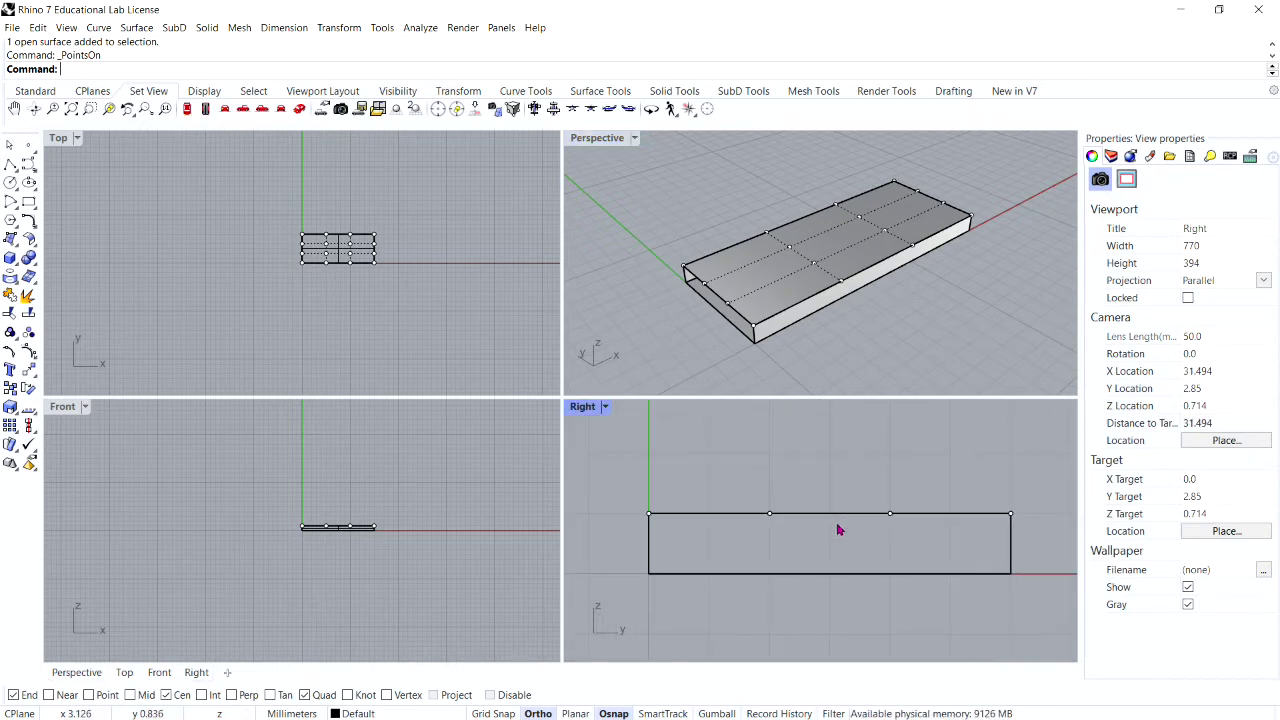
click(487, 714)
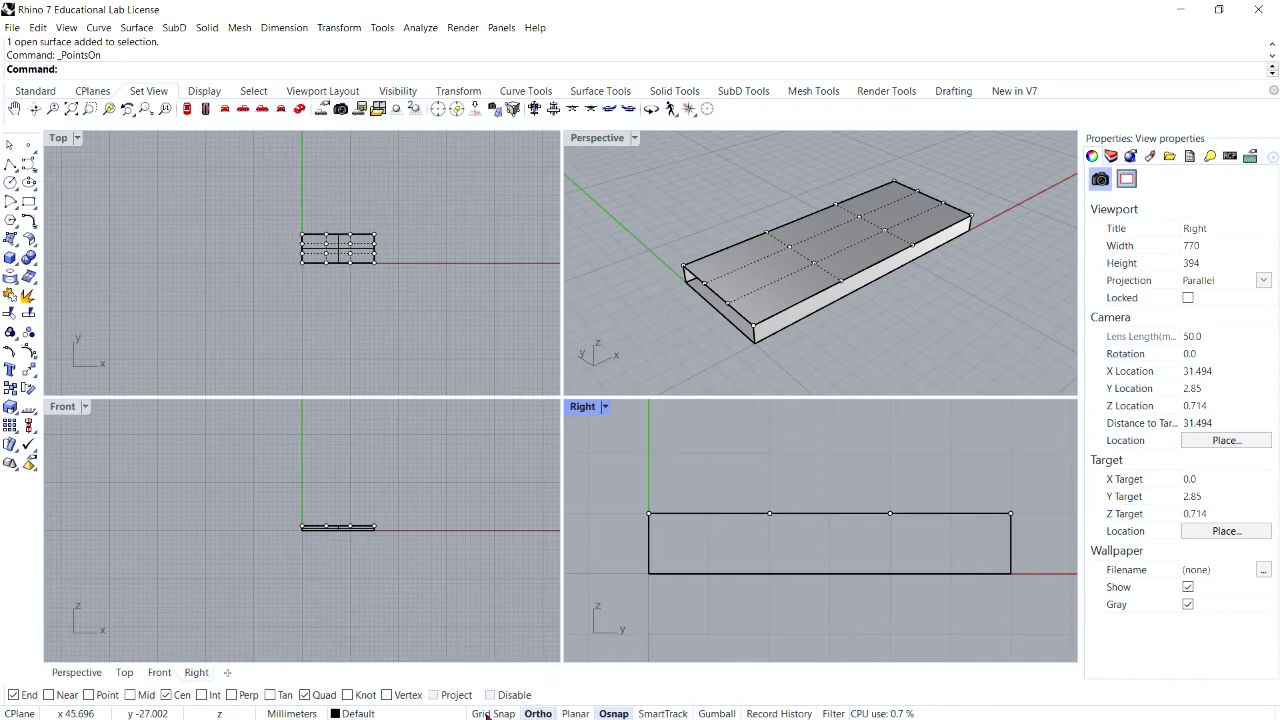
click(487, 714)
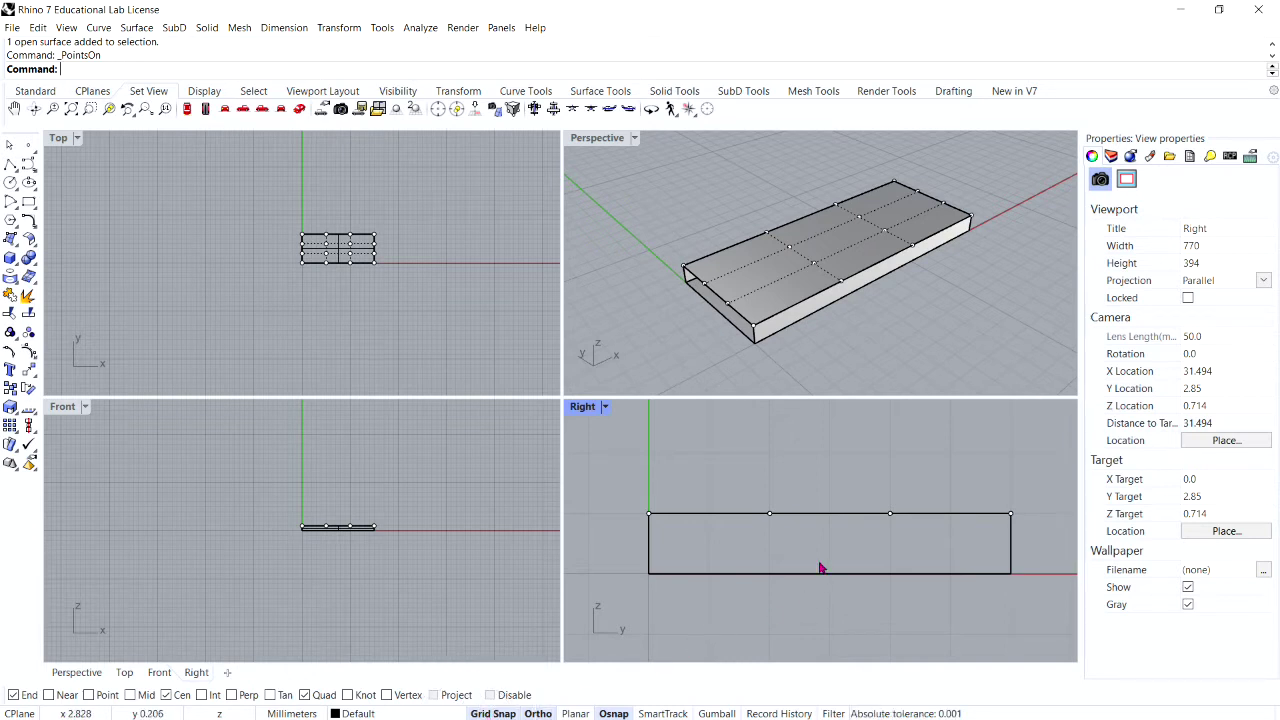
drag(741, 463, 975, 557)
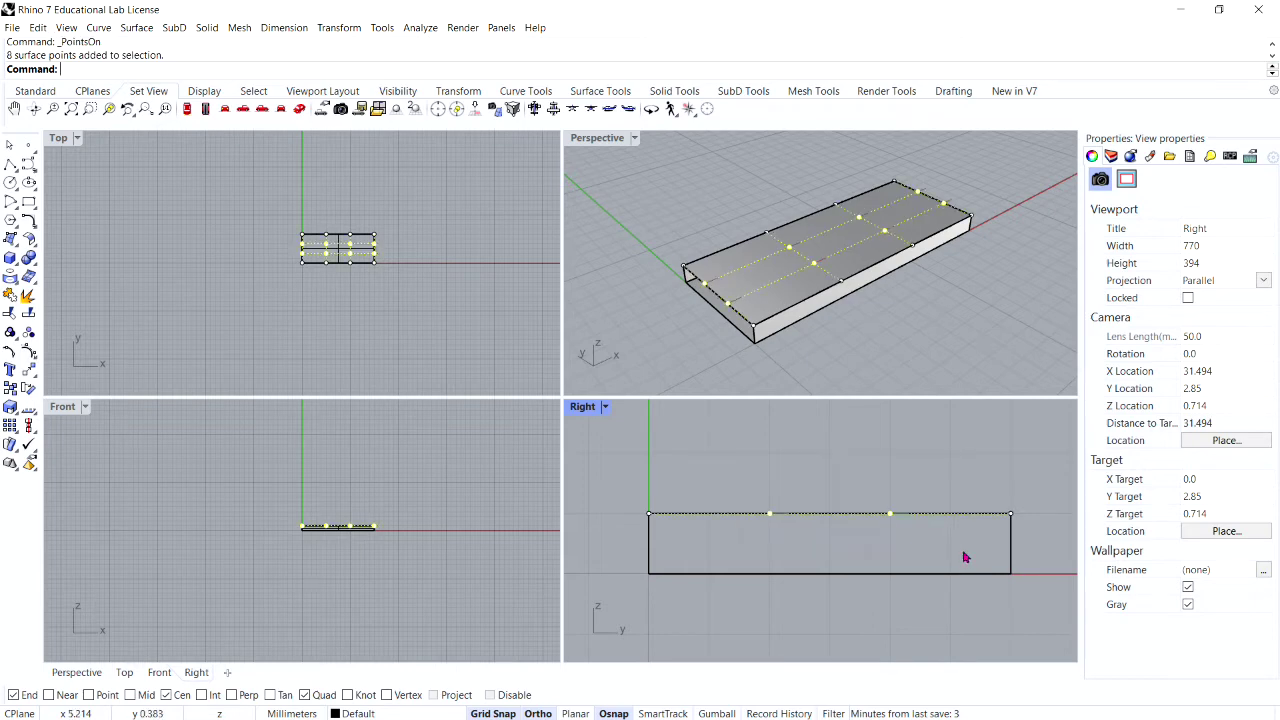
drag(893, 516, 891, 456)
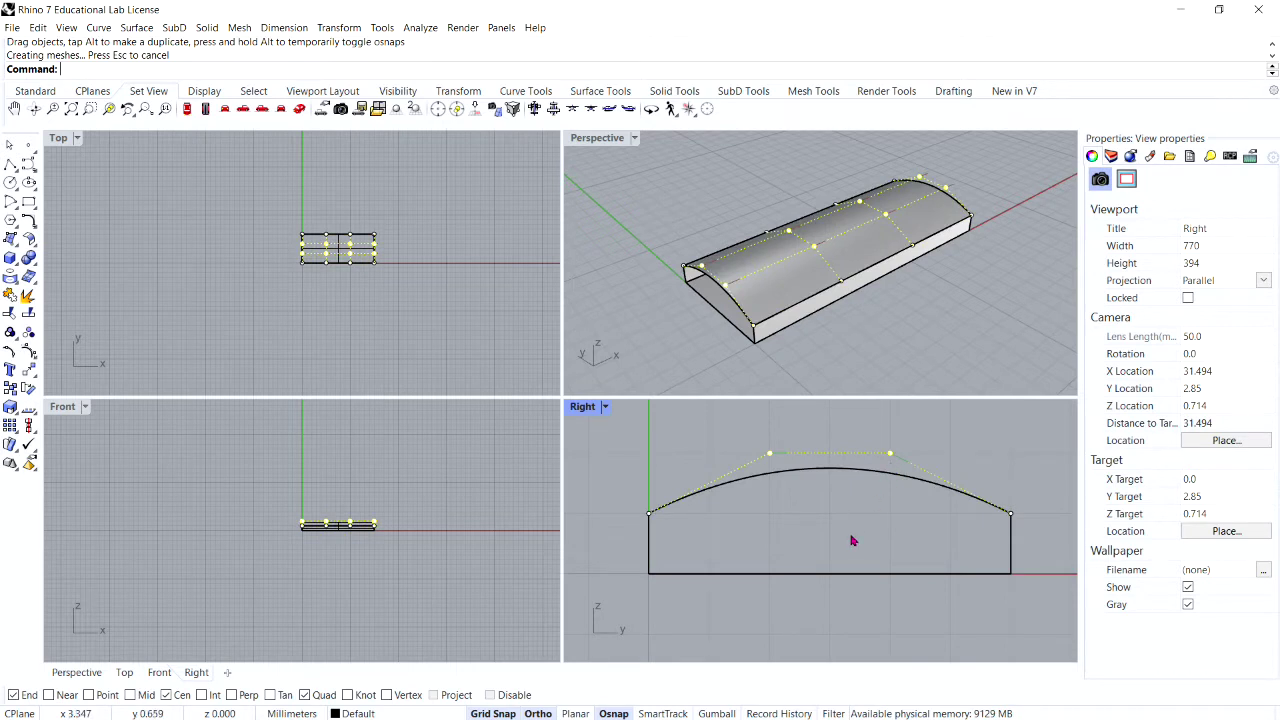
key(Escape)
key(Escape)
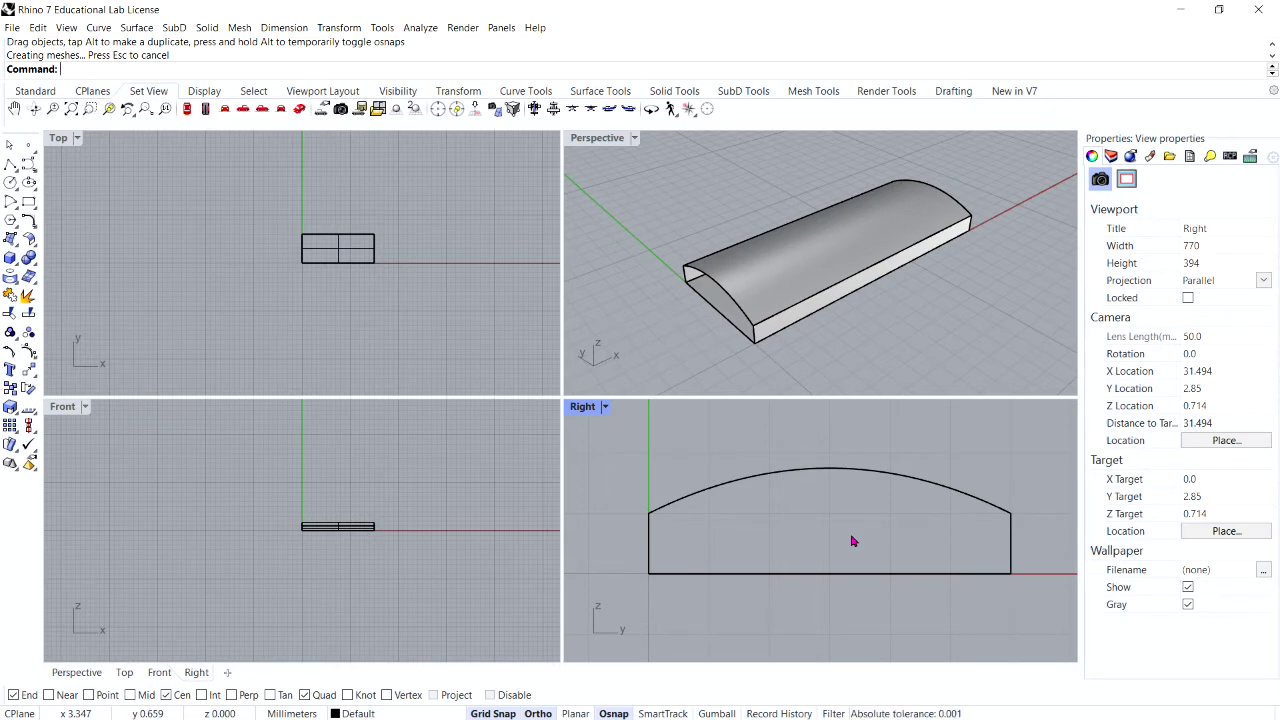
Step: Join the arched top surface and the open box body into one polysurface
right_drag(849, 331, 834, 303)
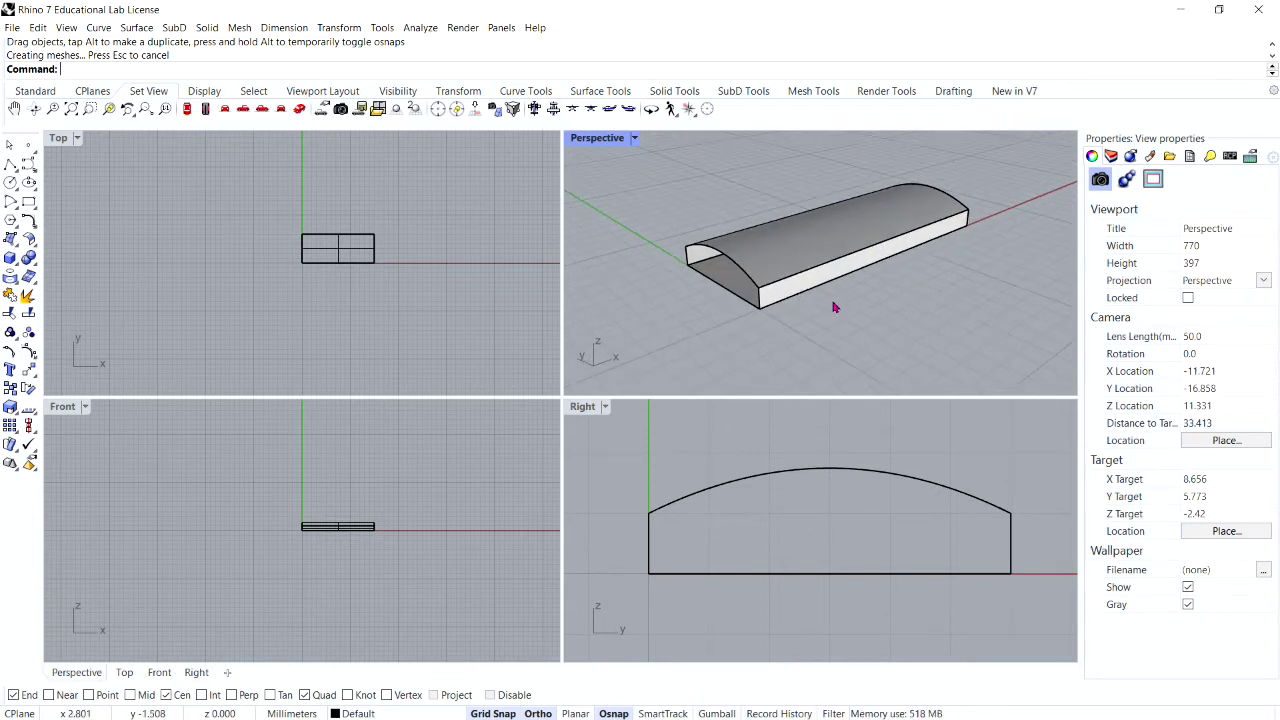
shift+right_drag(834, 307, 834, 300)
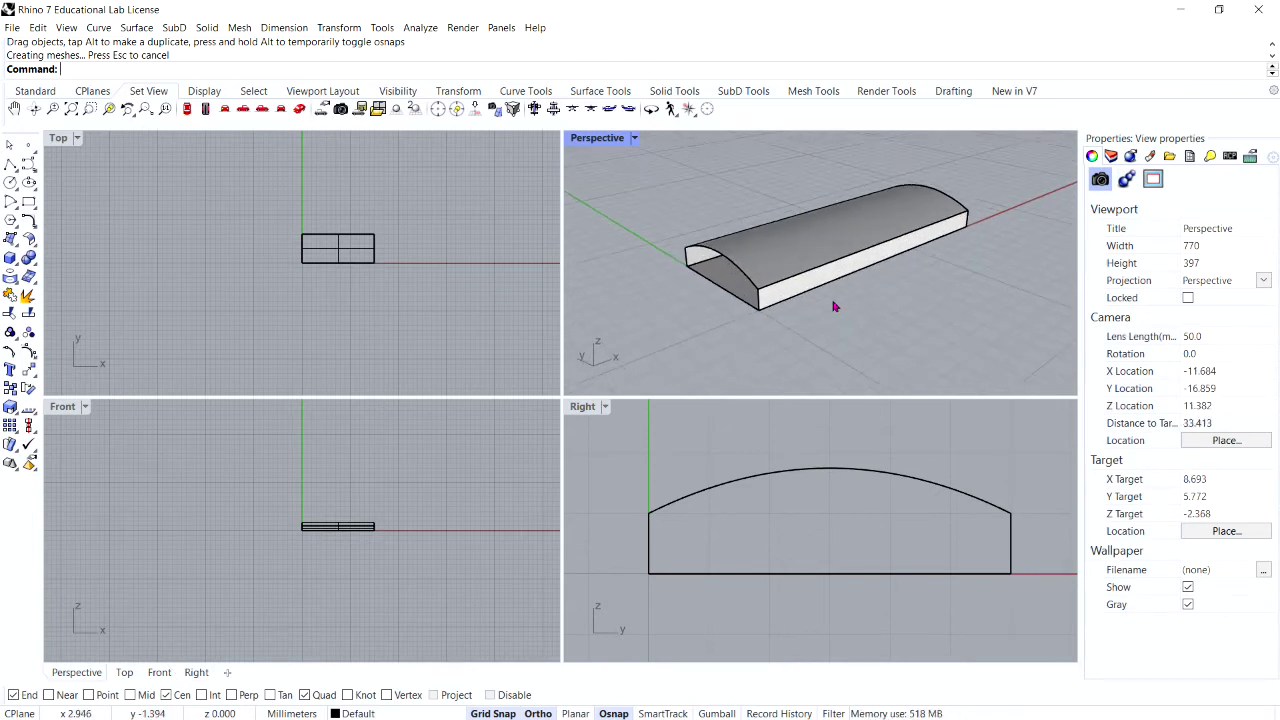
drag(656, 165, 993, 360)
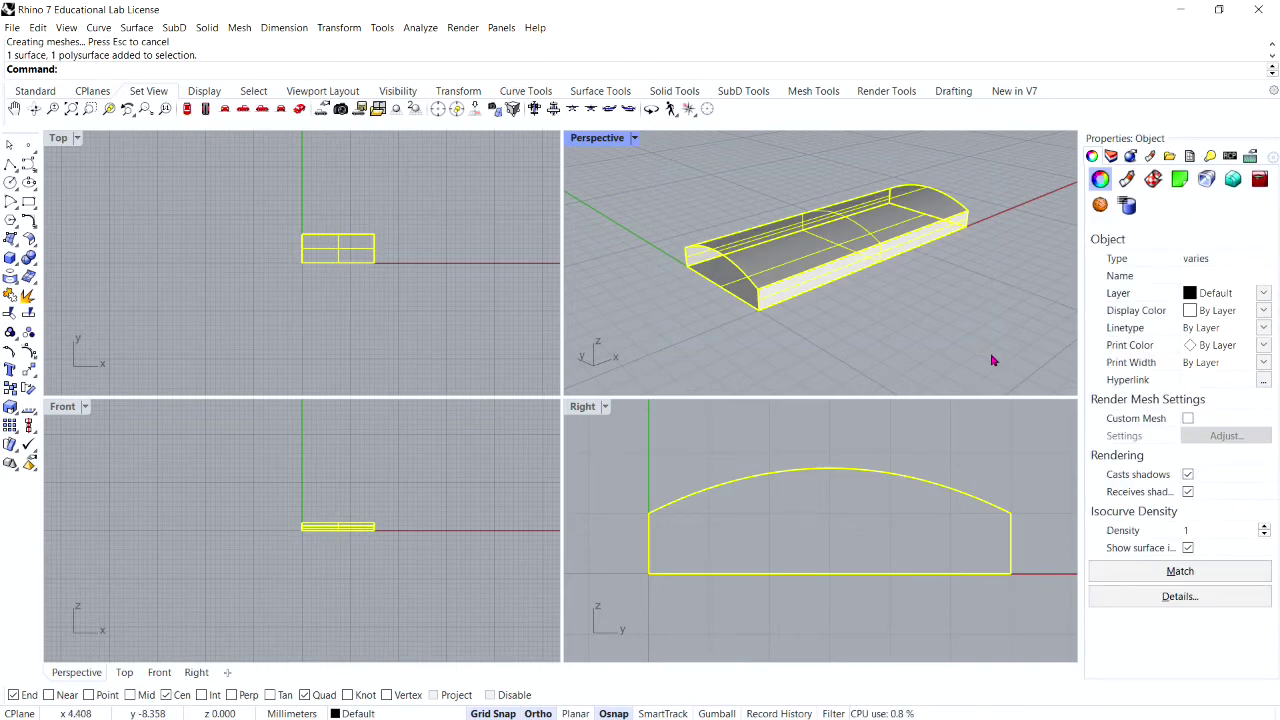
text(Join)
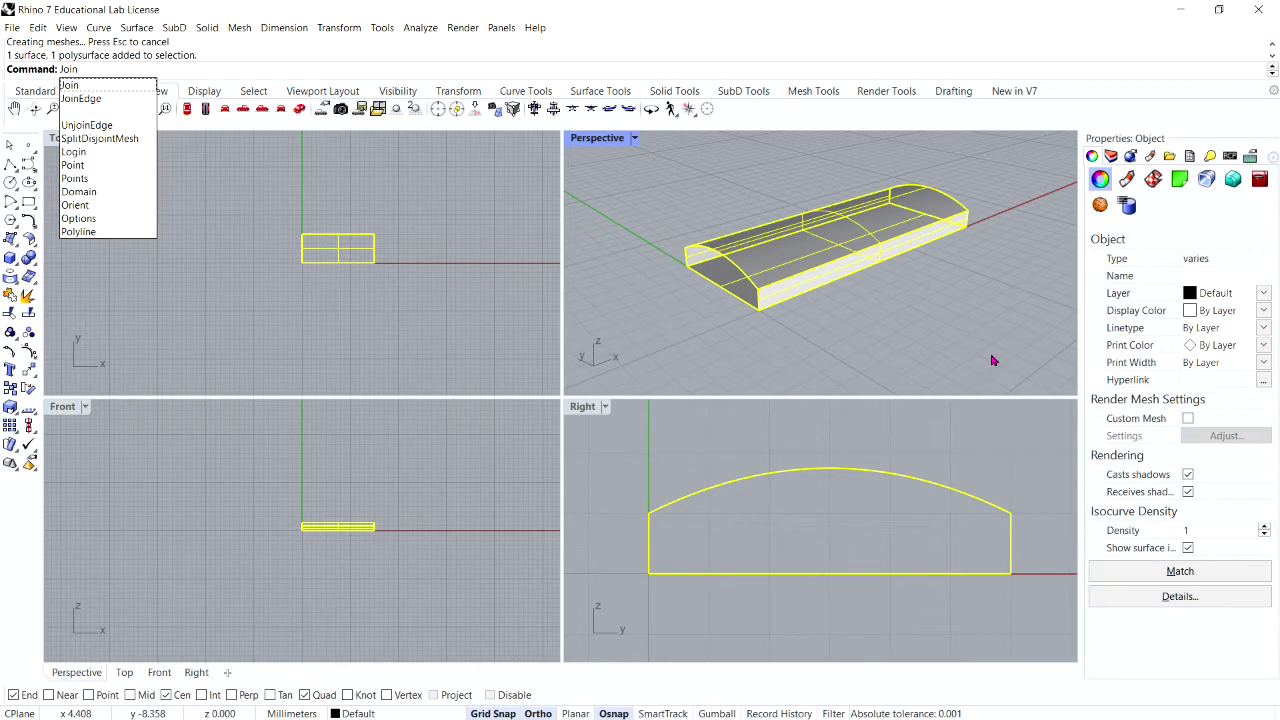
key(Return)
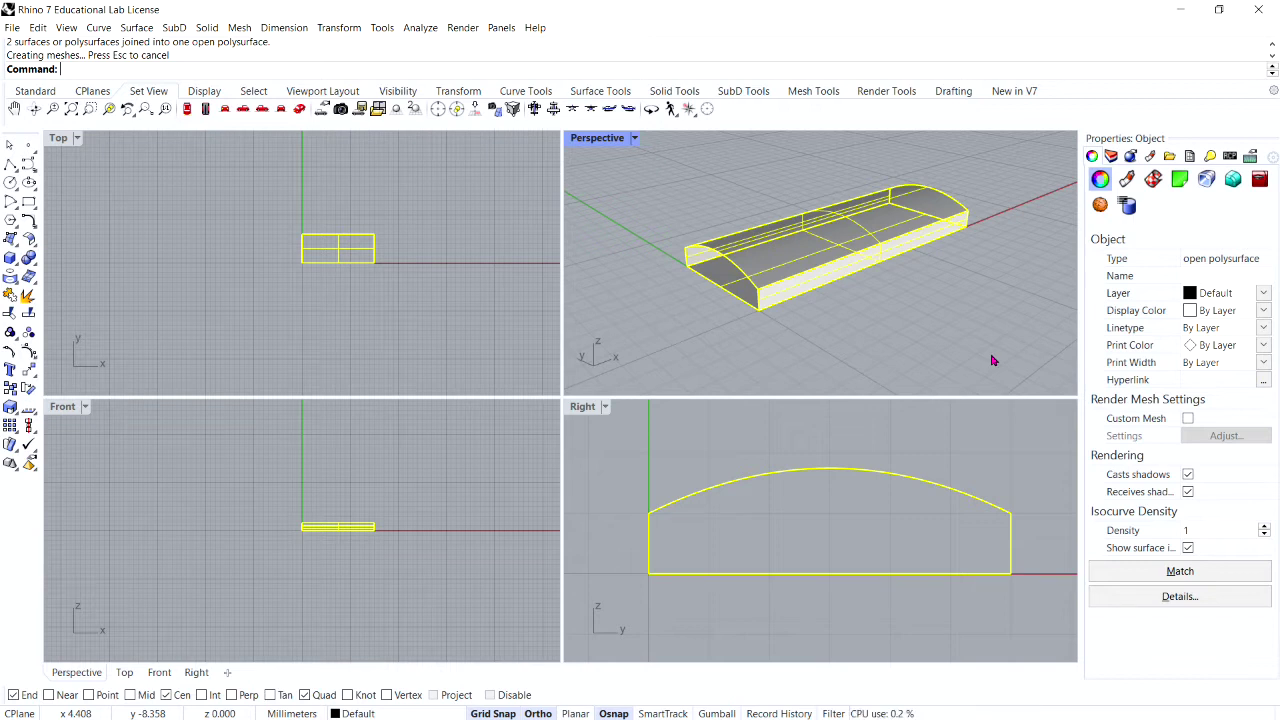
Step: Cap the planar openings at both short ends of the joined polysurface to close the solid
text(Cap)
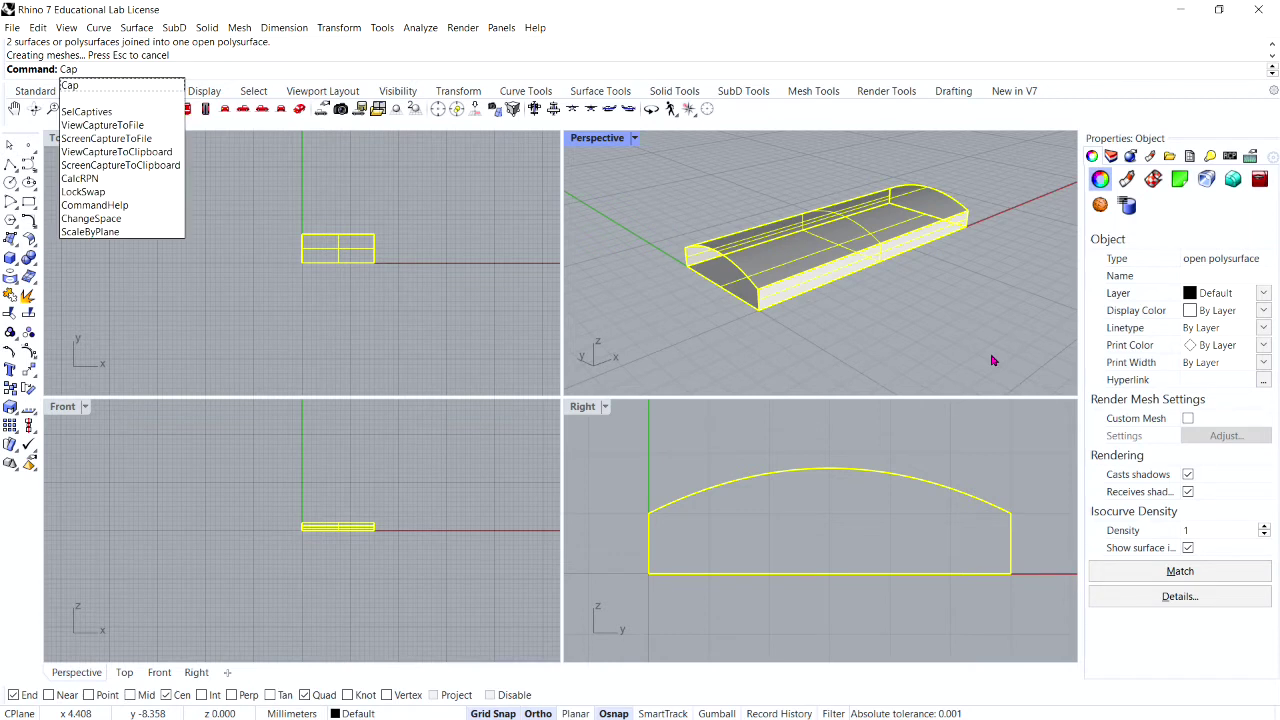
key(Return)
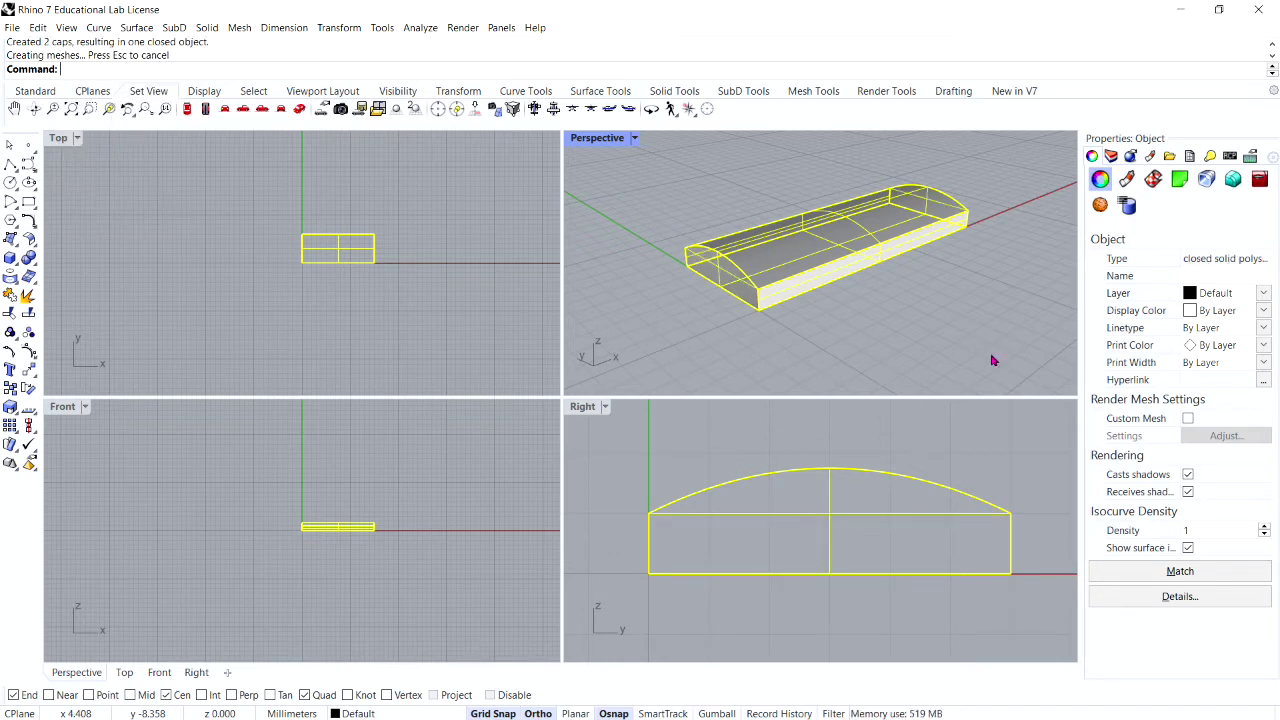
click(703, 282)
click(707, 260)
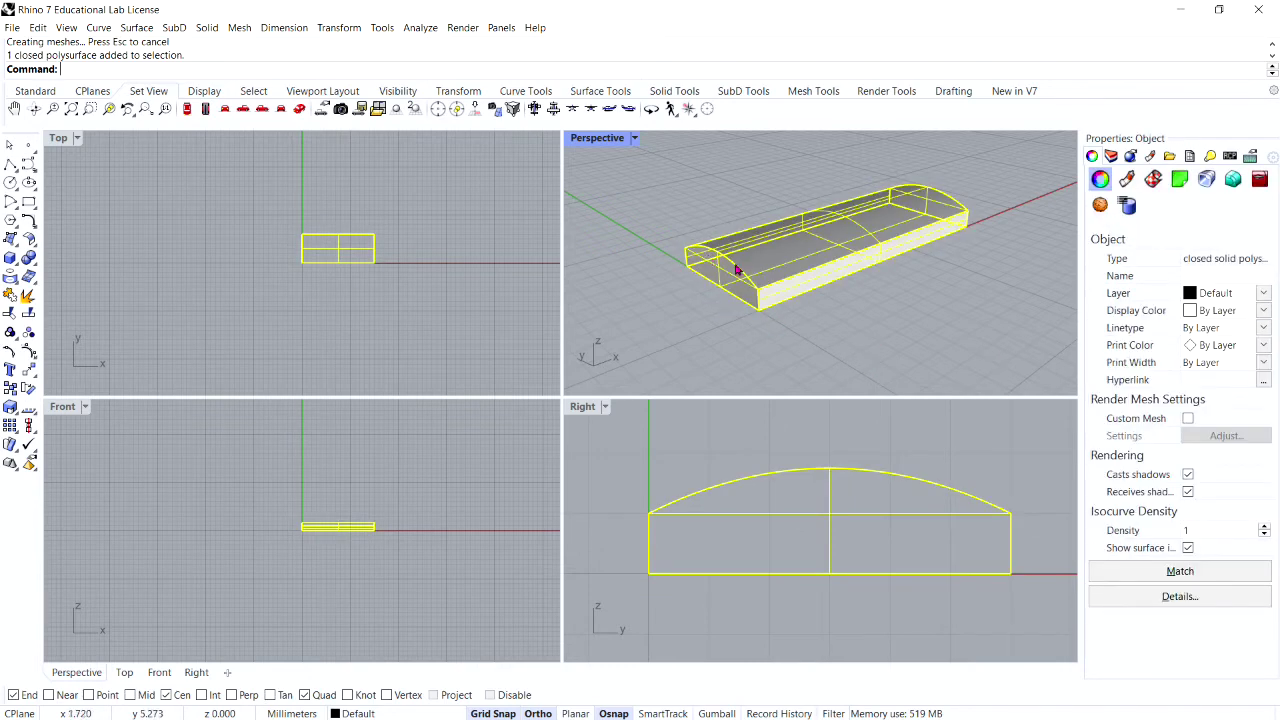
click(849, 304)
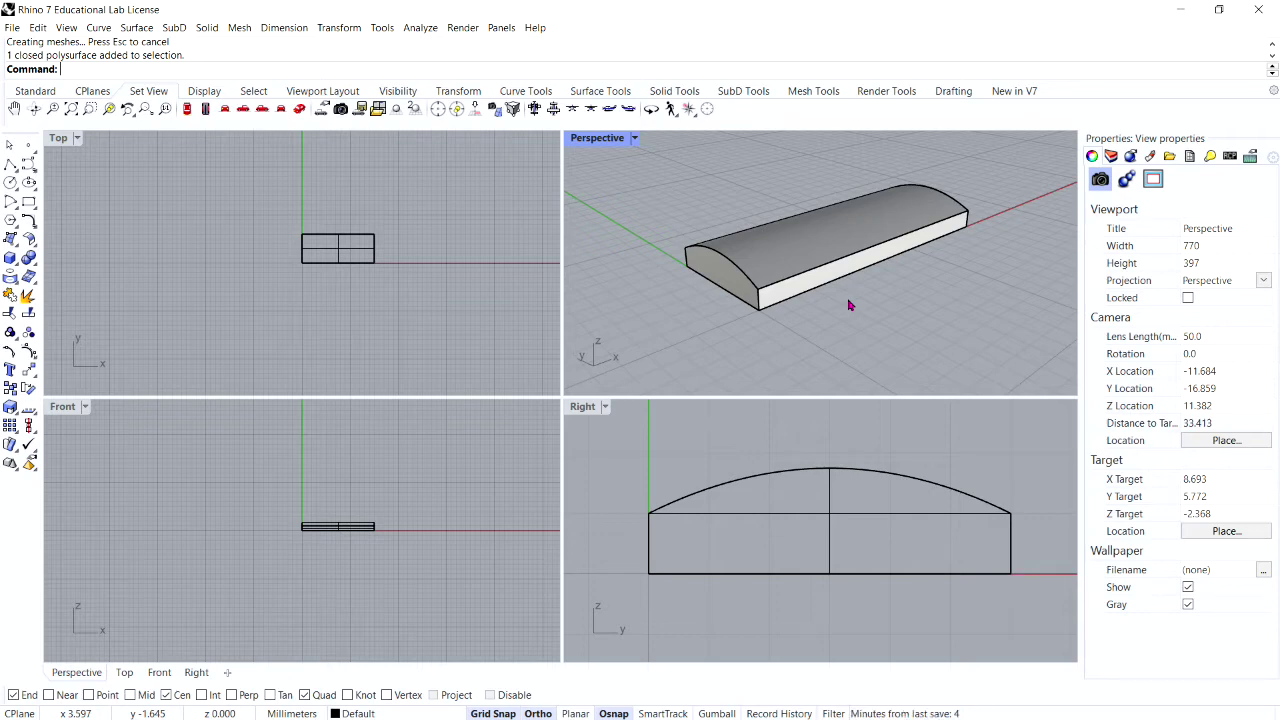
Step: Start an edge fillet with radius 1 and select both vertical corner edges on the long side along the X axis
click(216, 30)
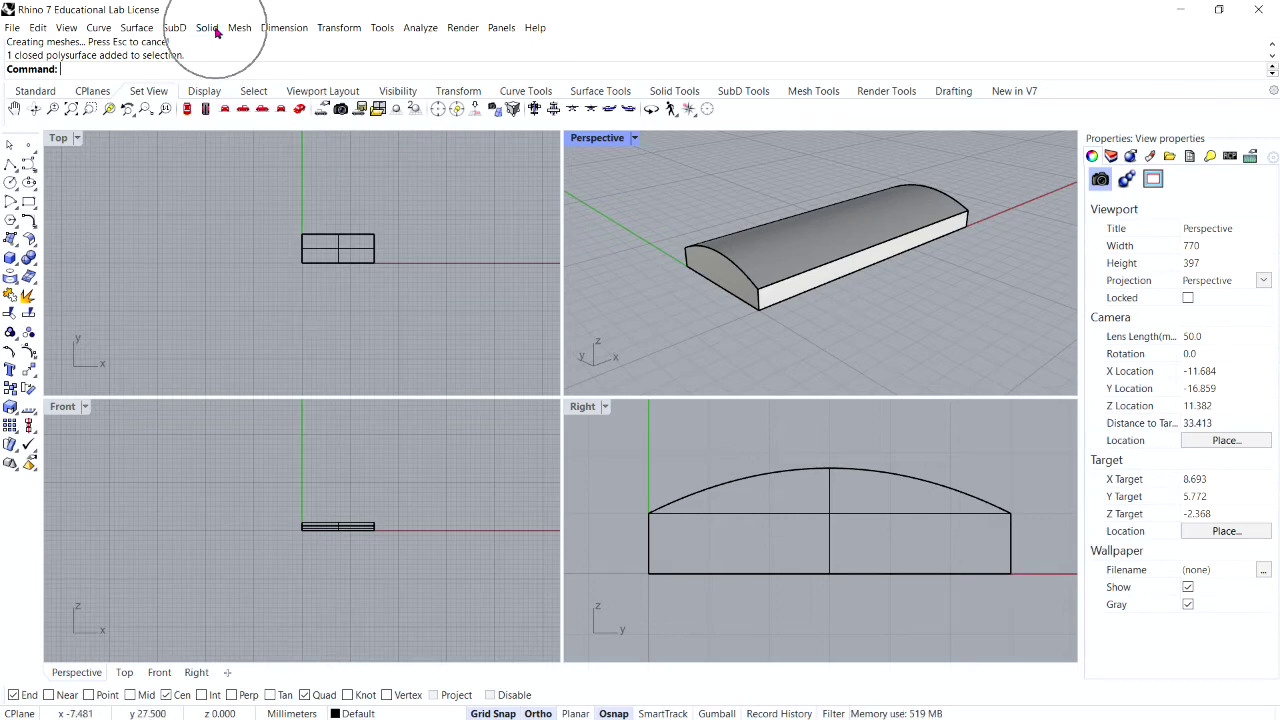
mouse_move(250, 387)
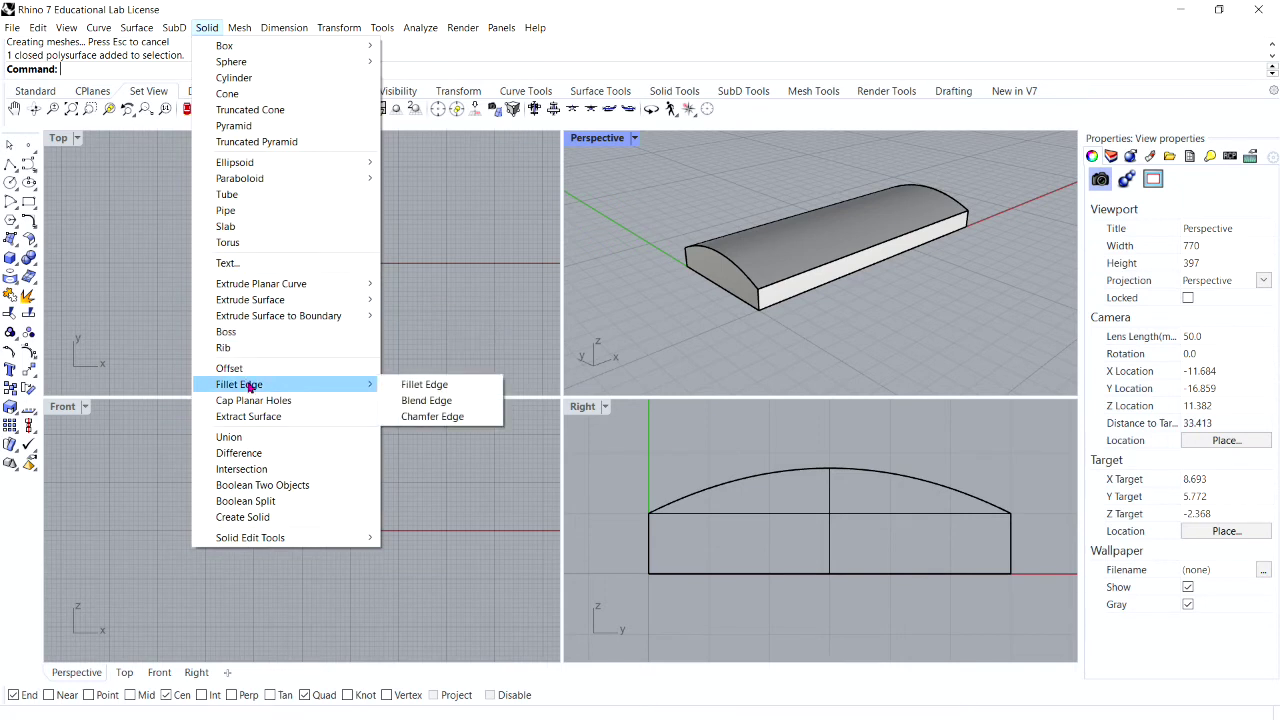
click(436, 388)
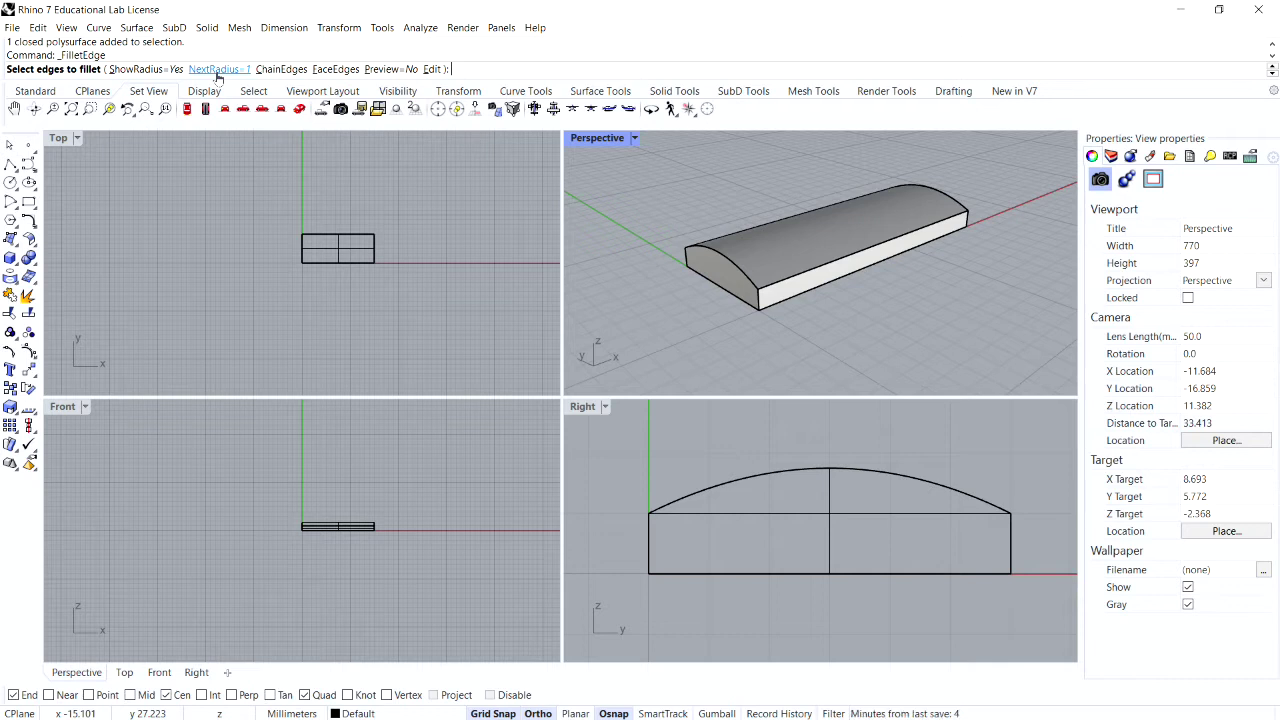
scroll(762, 305, up, 5)
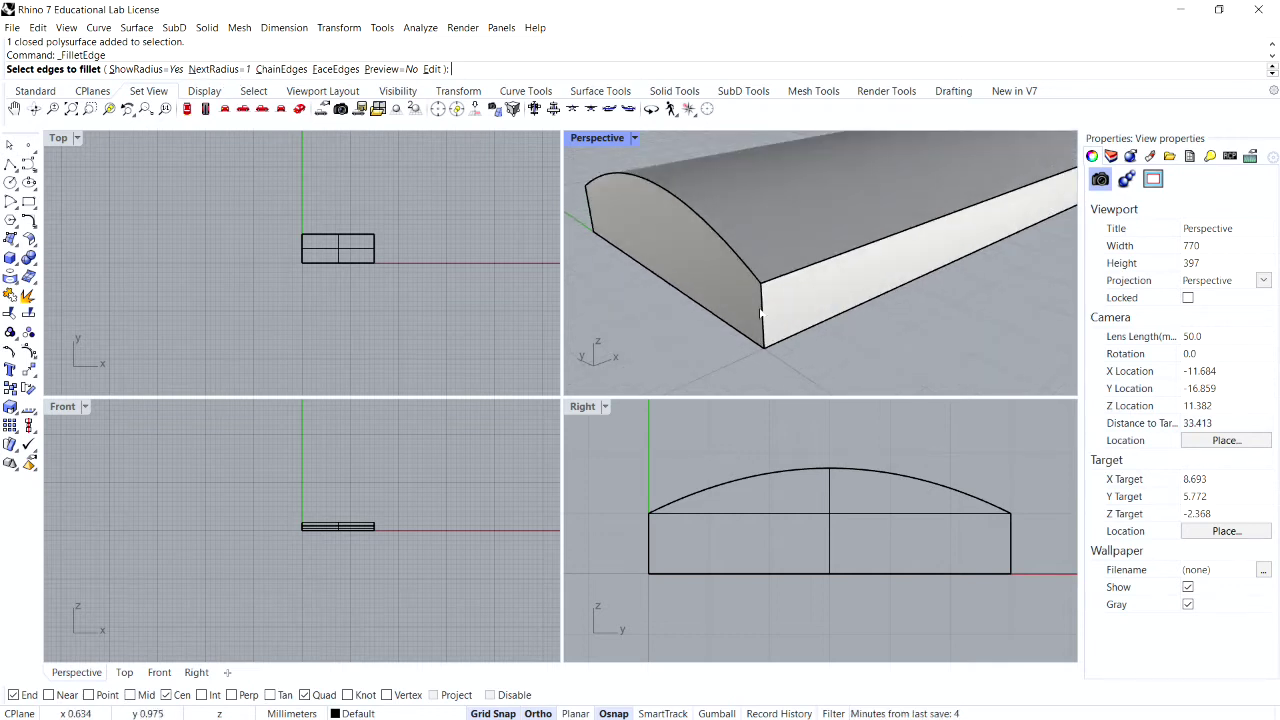
click(763, 310)
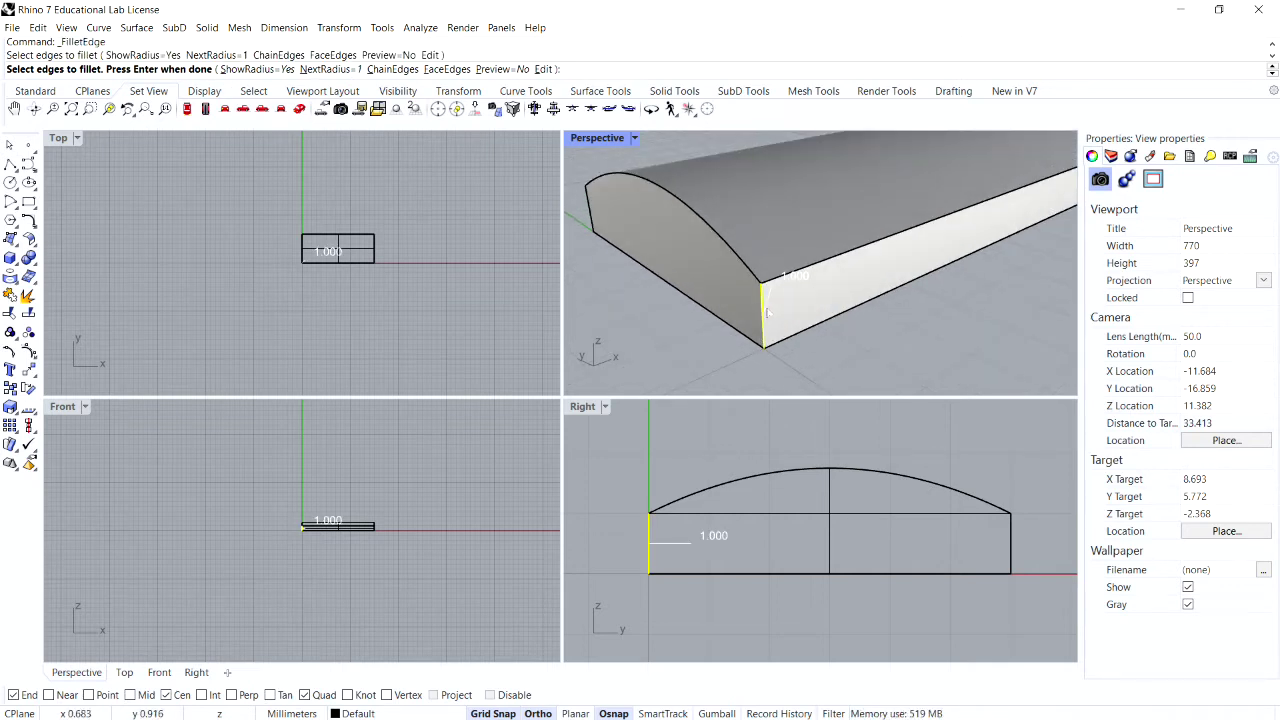
scroll(764, 313, up, 5)
right_drag(829, 271, 693, 337)
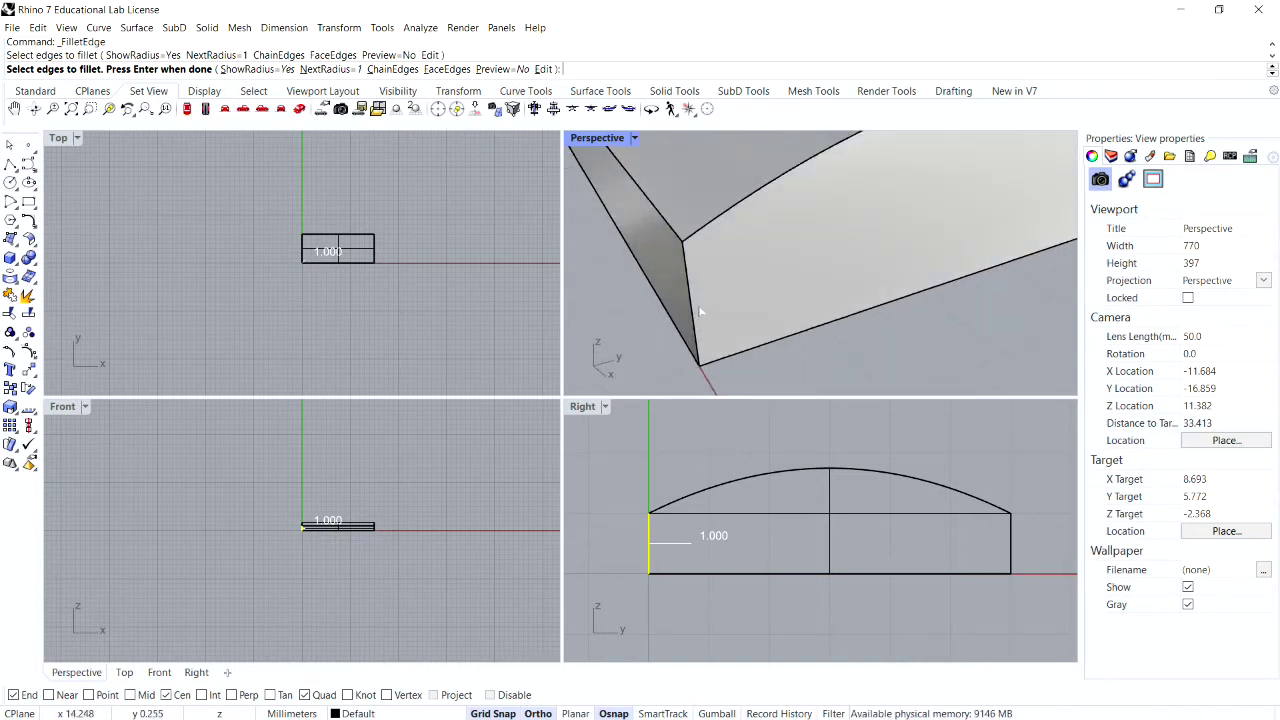
click(697, 314)
Step: Add the two vertical corner edges of the opposite long side and apply the 1 mm fillet to all four corners
scroll(730, 289, down, 10)
scroll(730, 270, up, 5)
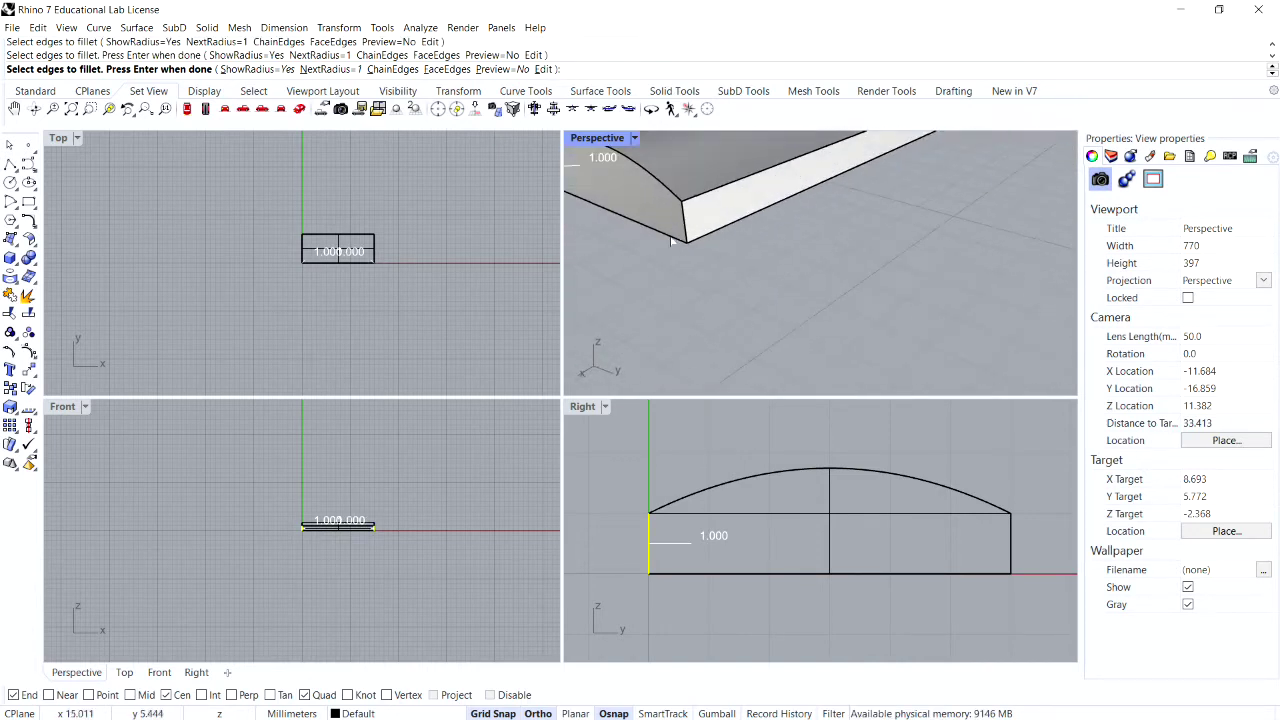
click(730, 300)
scroll(730, 300, down, 5)
right_drag(730, 300, 775, 253)
scroll(800, 260, up, 5)
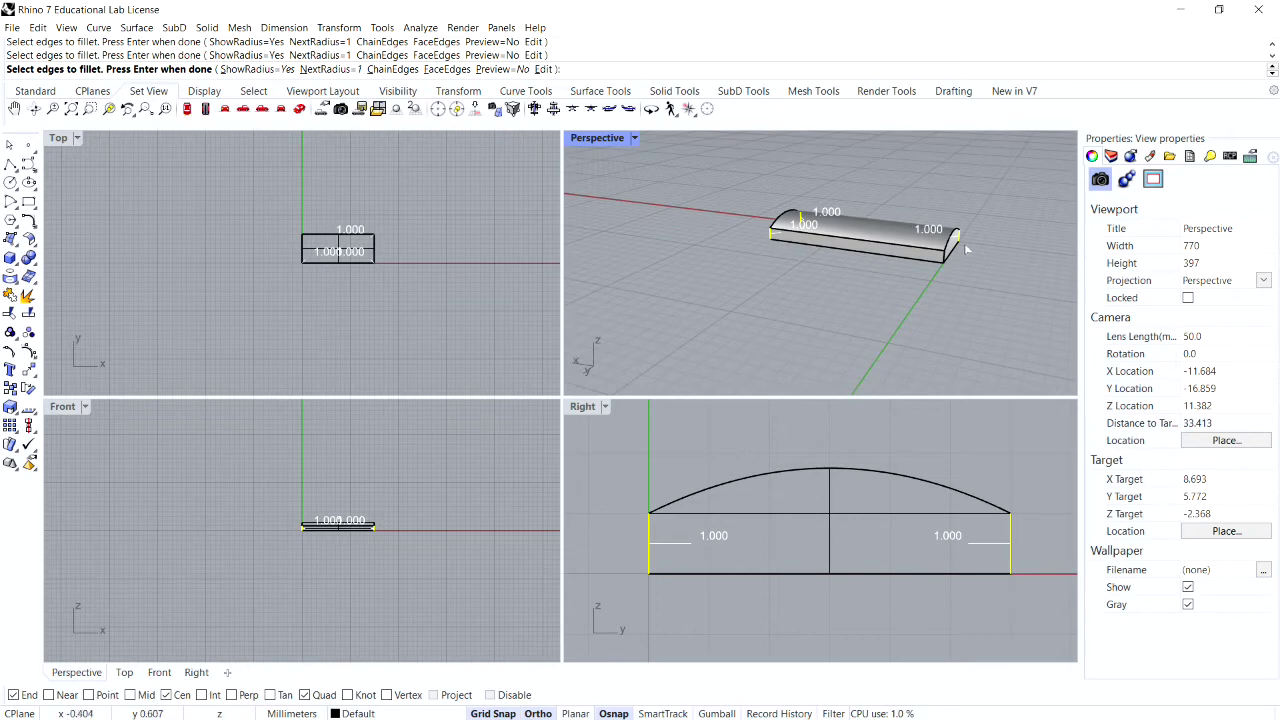
click(878, 293)
scroll(878, 293, down, 5)
scroll(824, 269, up, 3)
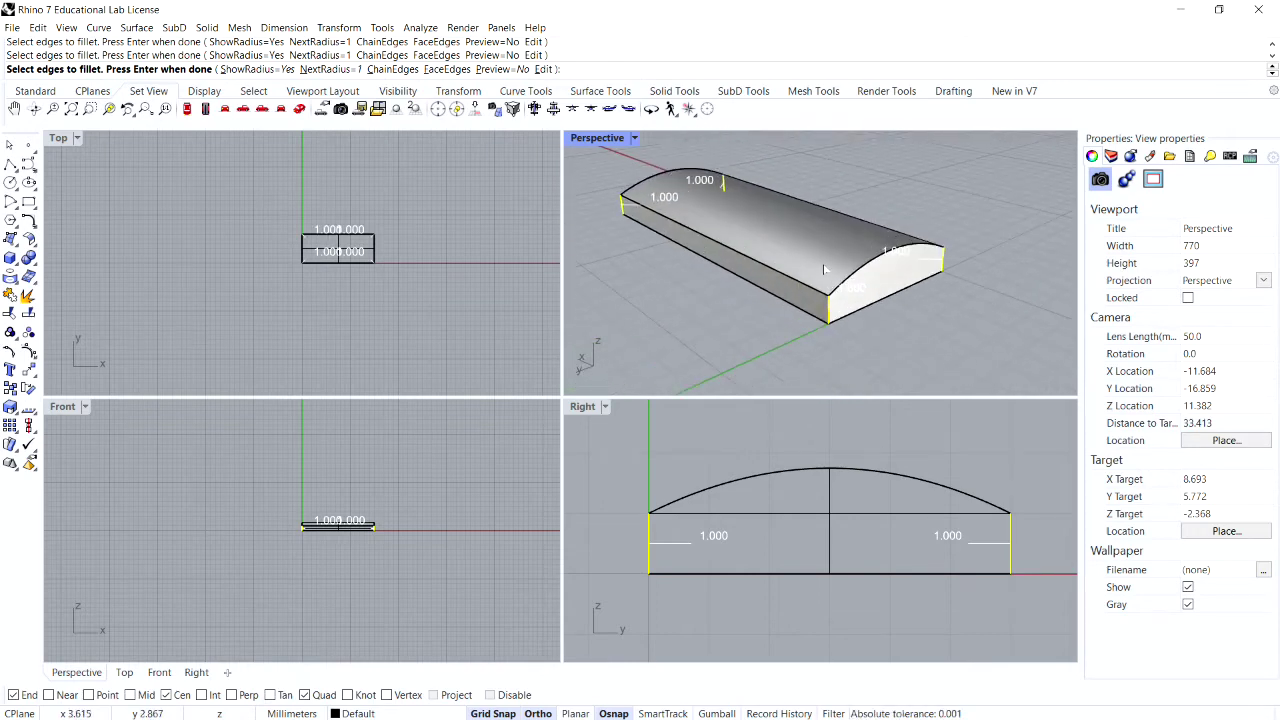
key(Return)
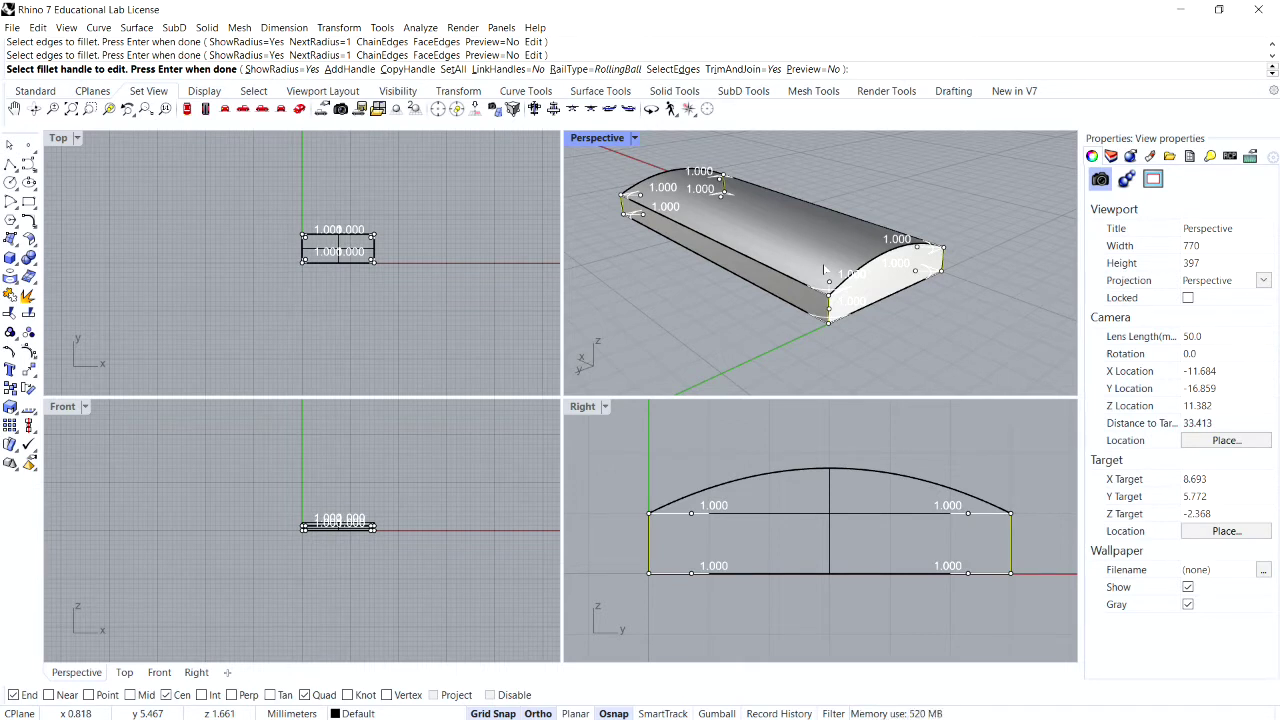
key(Return)
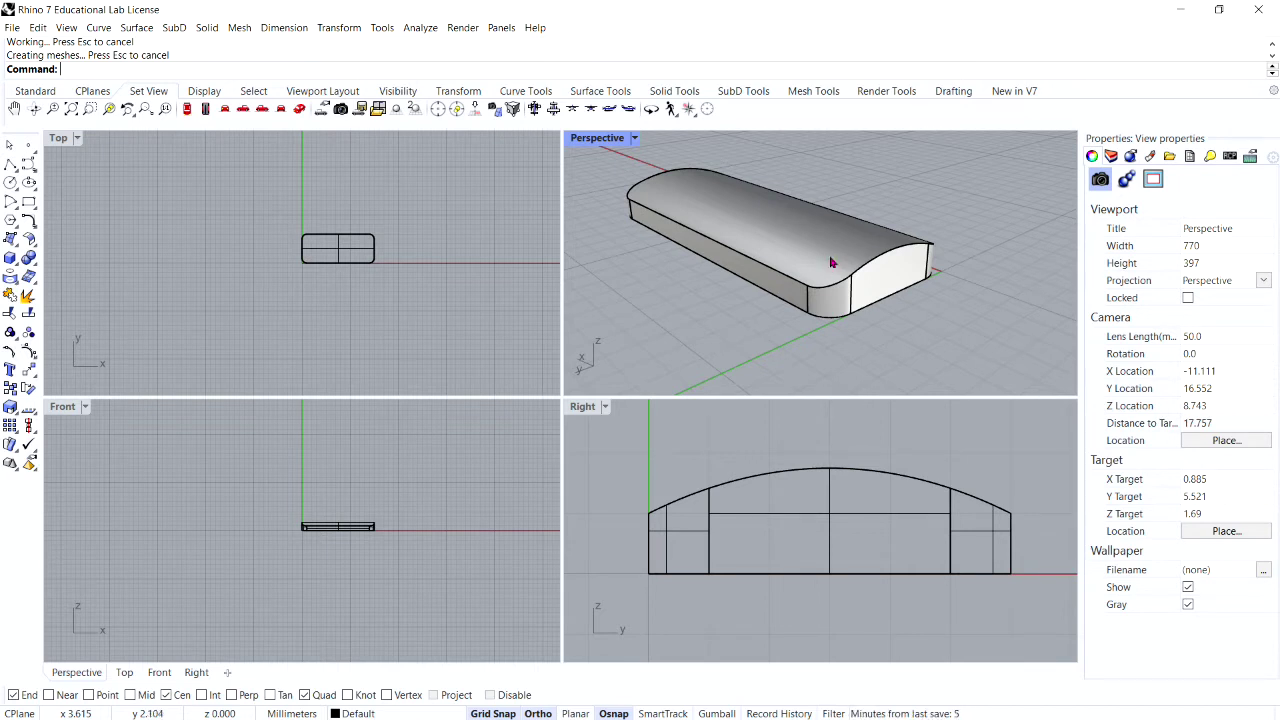
Step: Fillet all edges around the solid's top and bottom perimeters with a radius of 0.2 mm
text(FilletEdge)
key(Return)
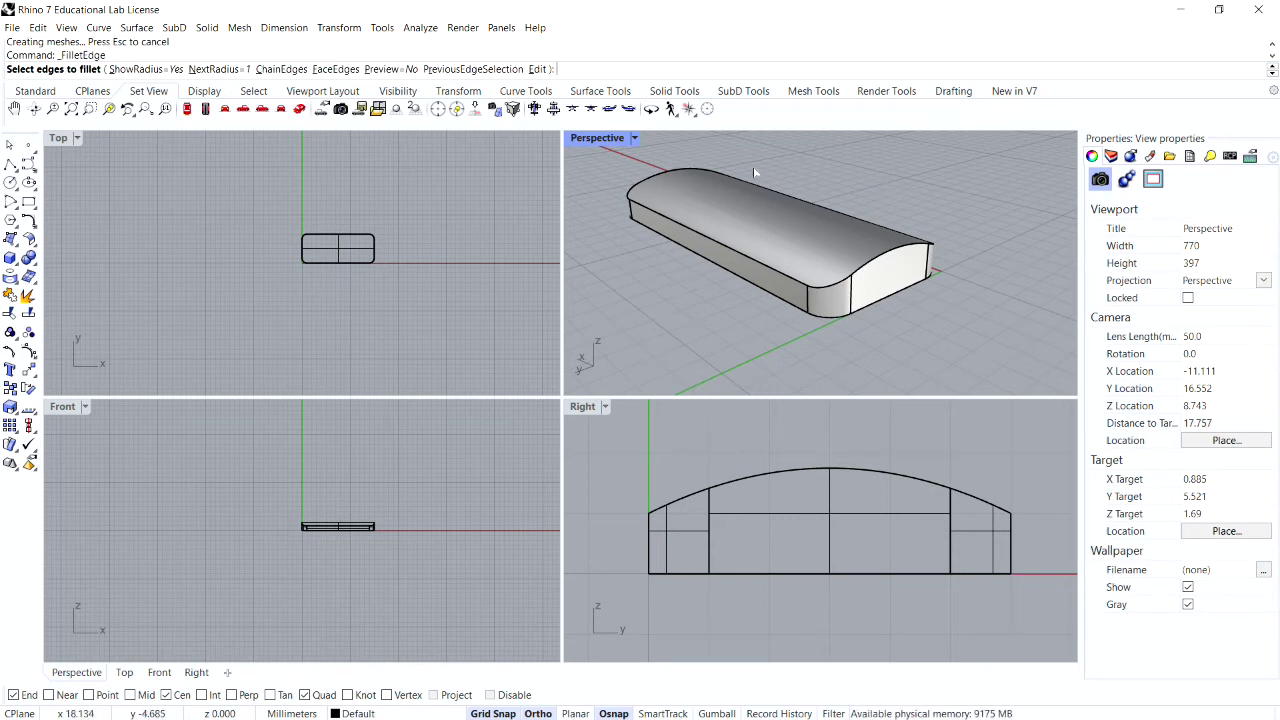
click(216, 71)
text(.)
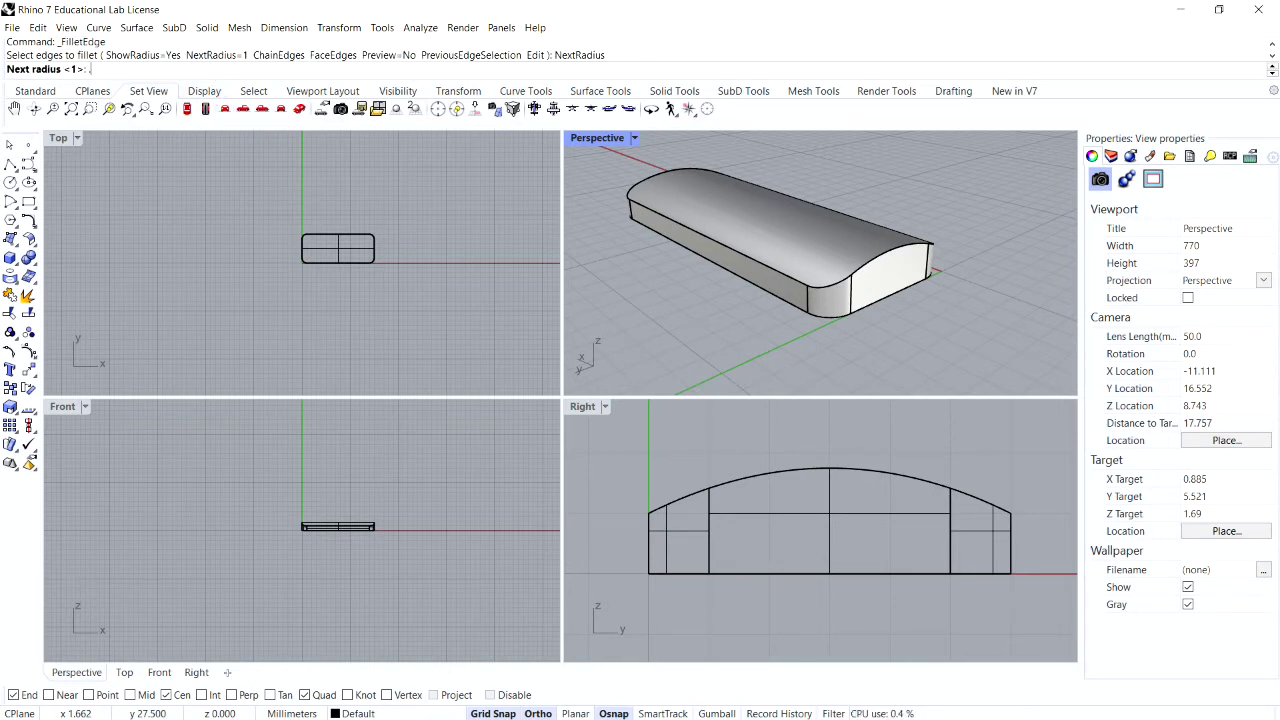
text(2)
key(Return)
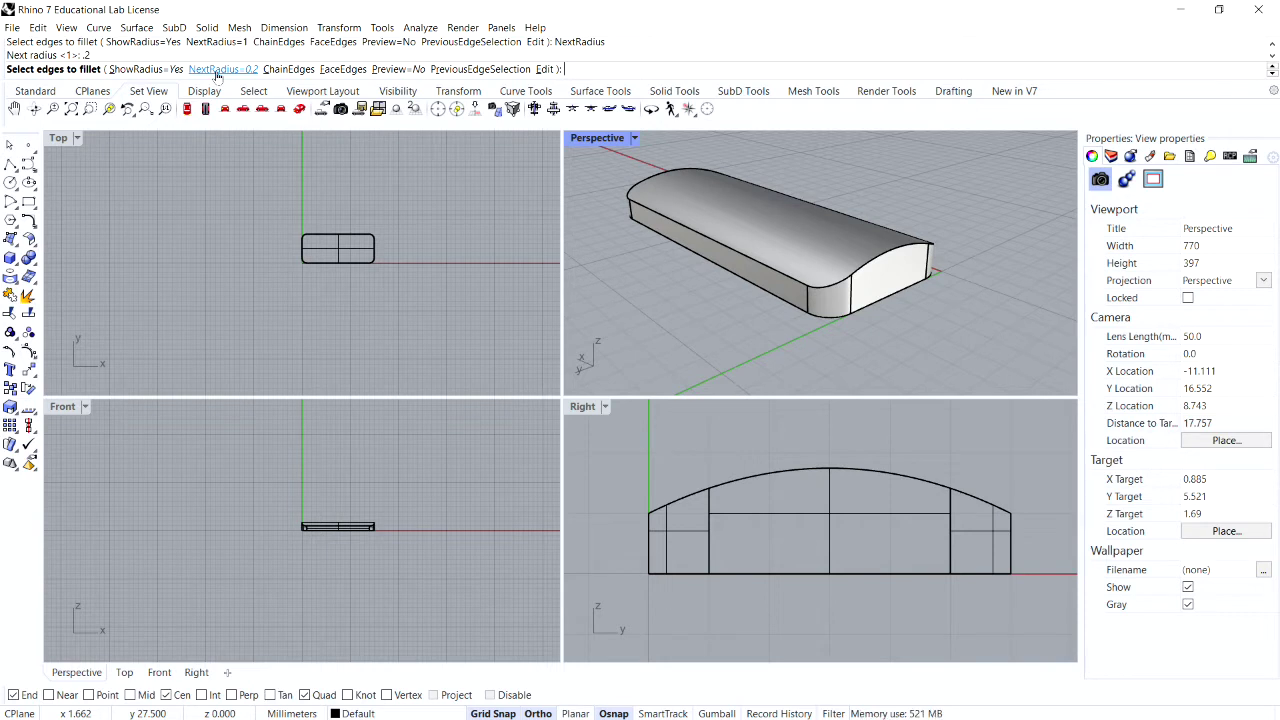
scroll(748, 185, down, 3)
drag(648, 155, 936, 308)
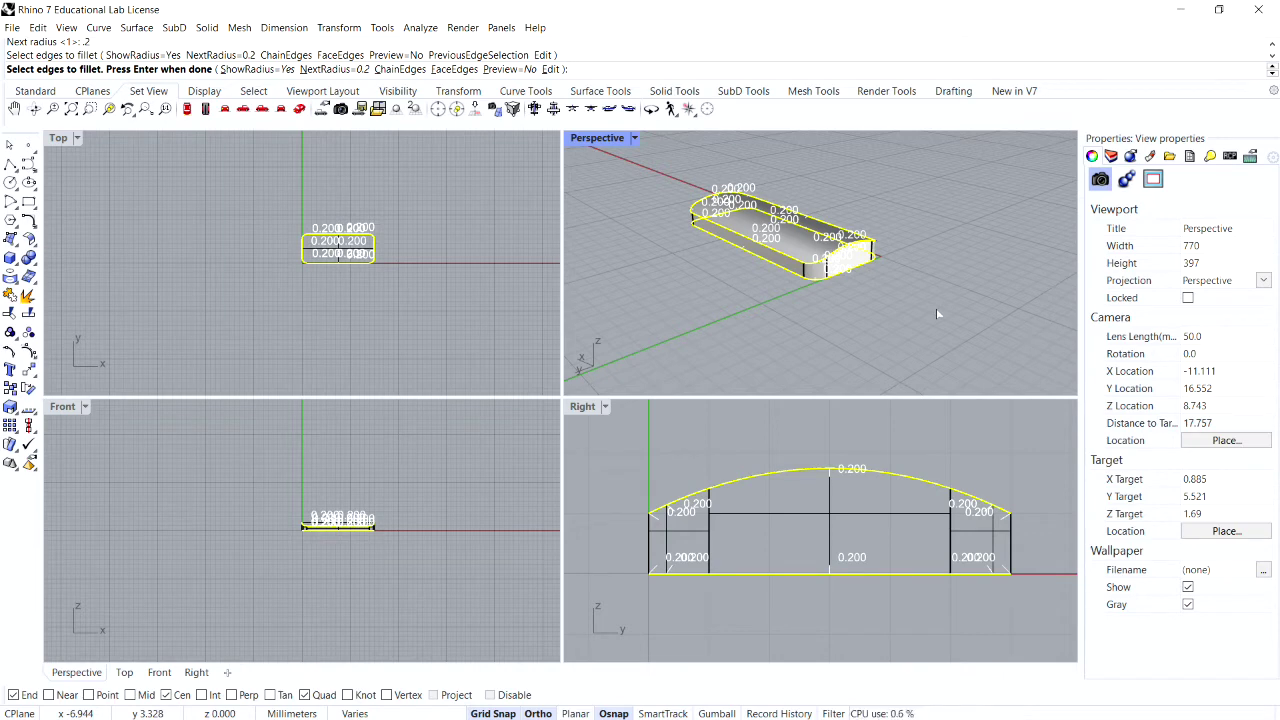
key(Return)
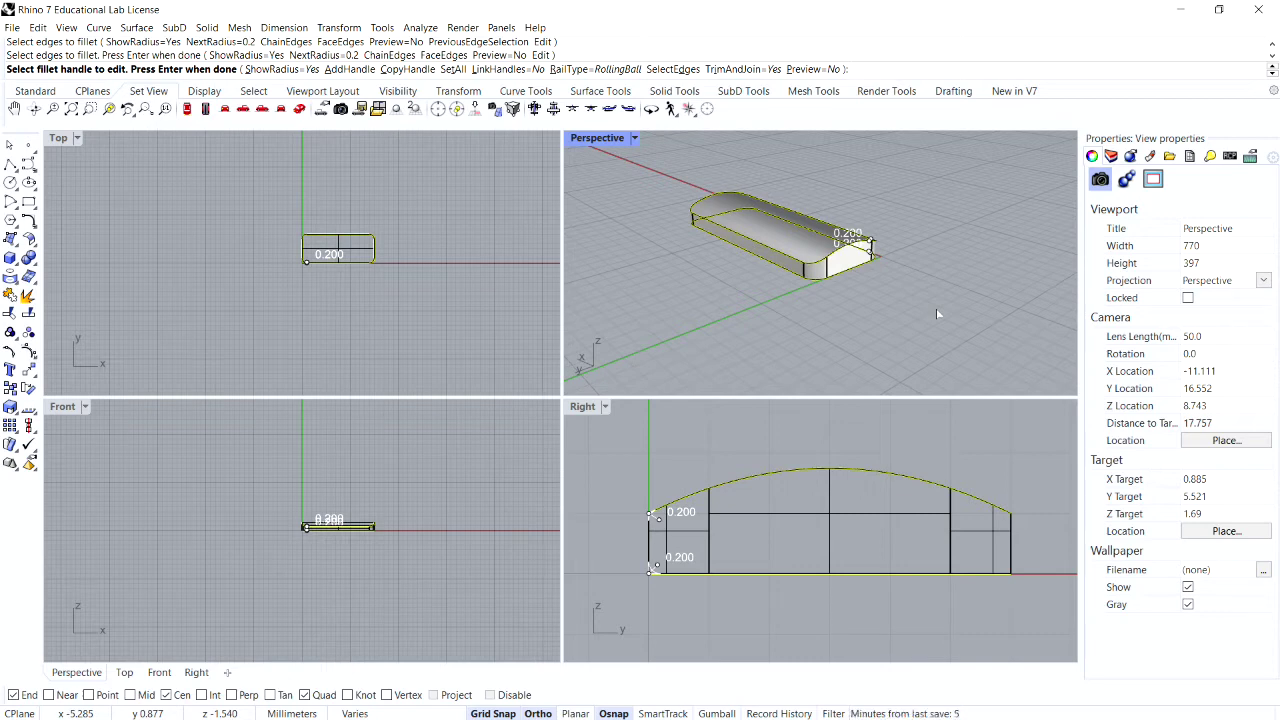
key(Return)
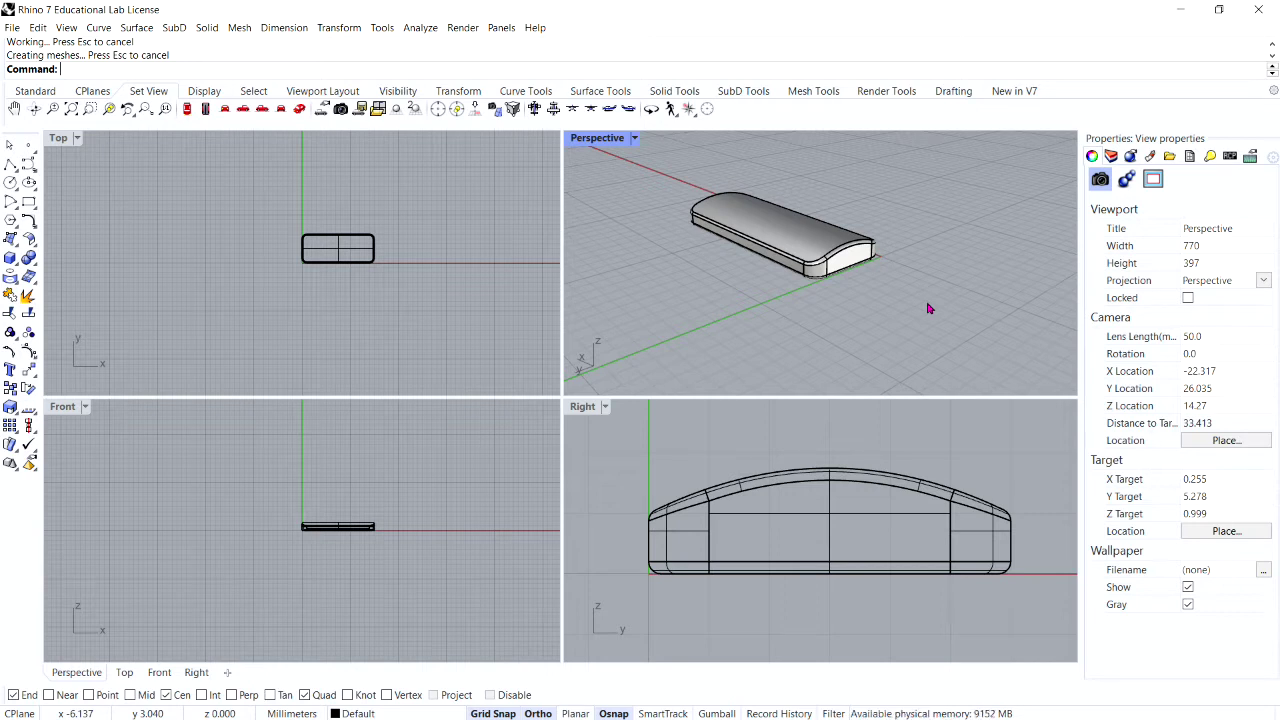
Step: Copy the filleted solid from the Default layer to Layer 01
click(808, 231)
right_drag(808, 231, 714, 226)
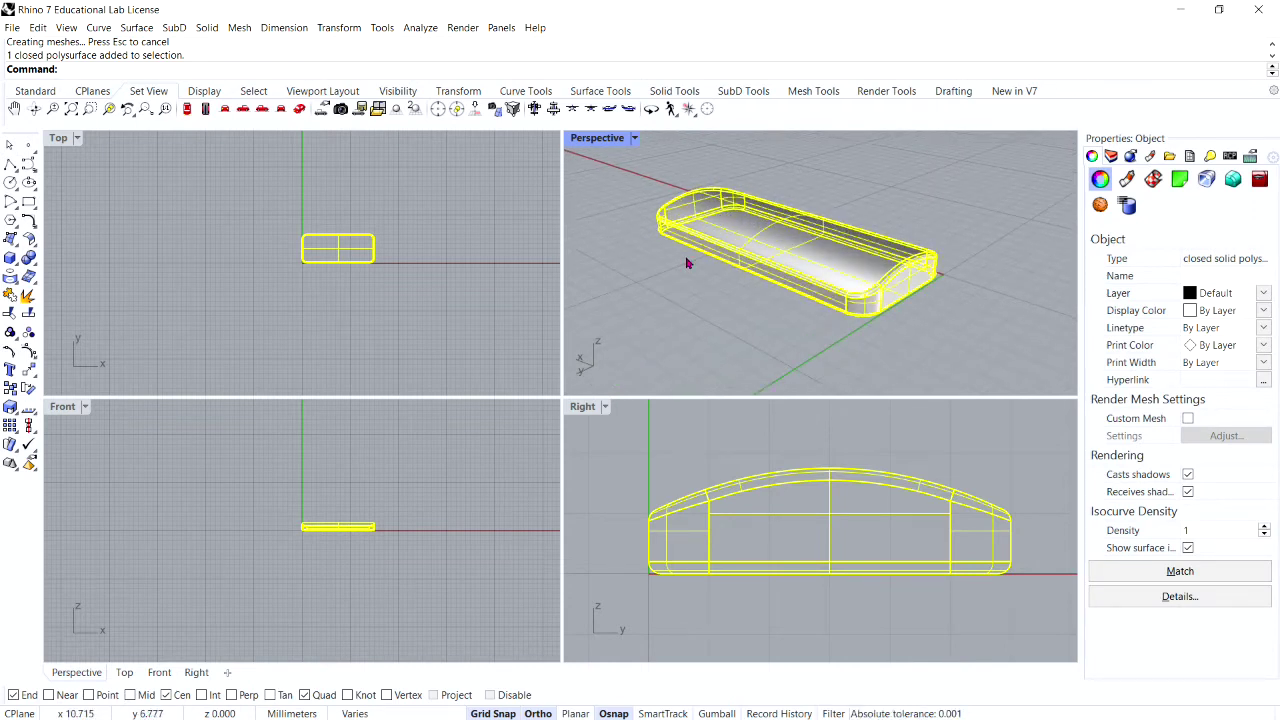
click(39, 28)
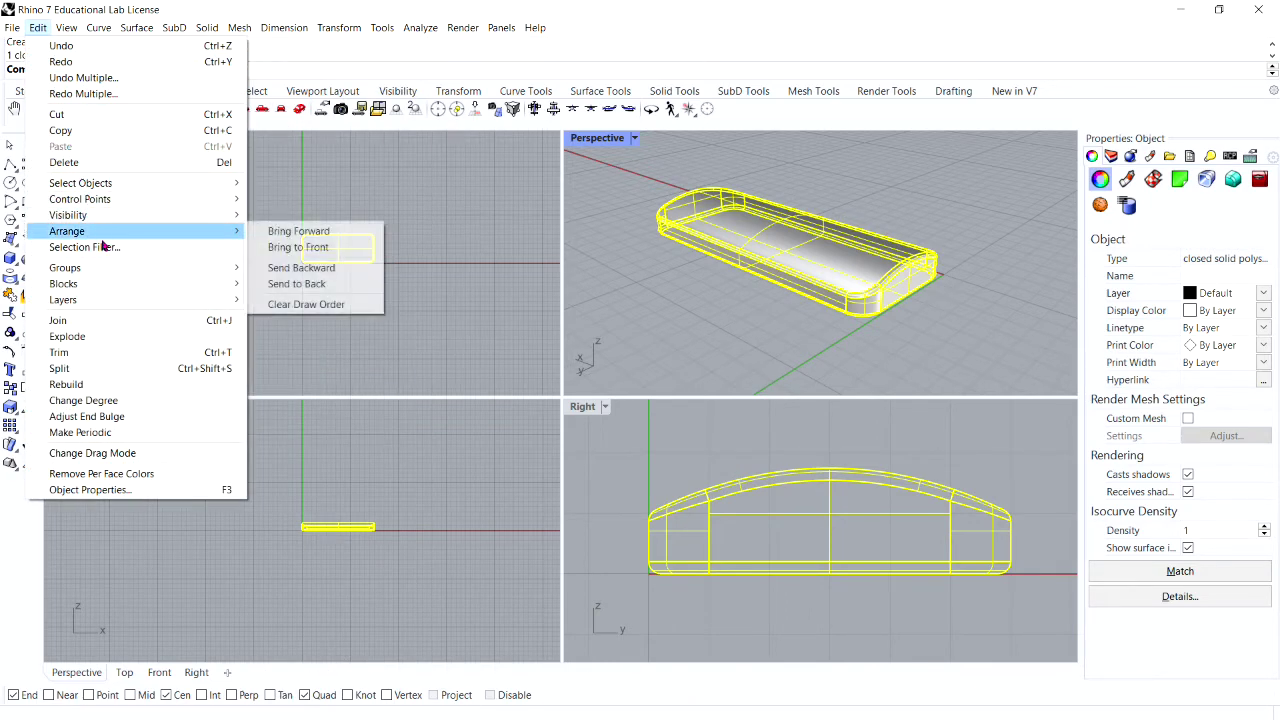
mouse_move(118, 299)
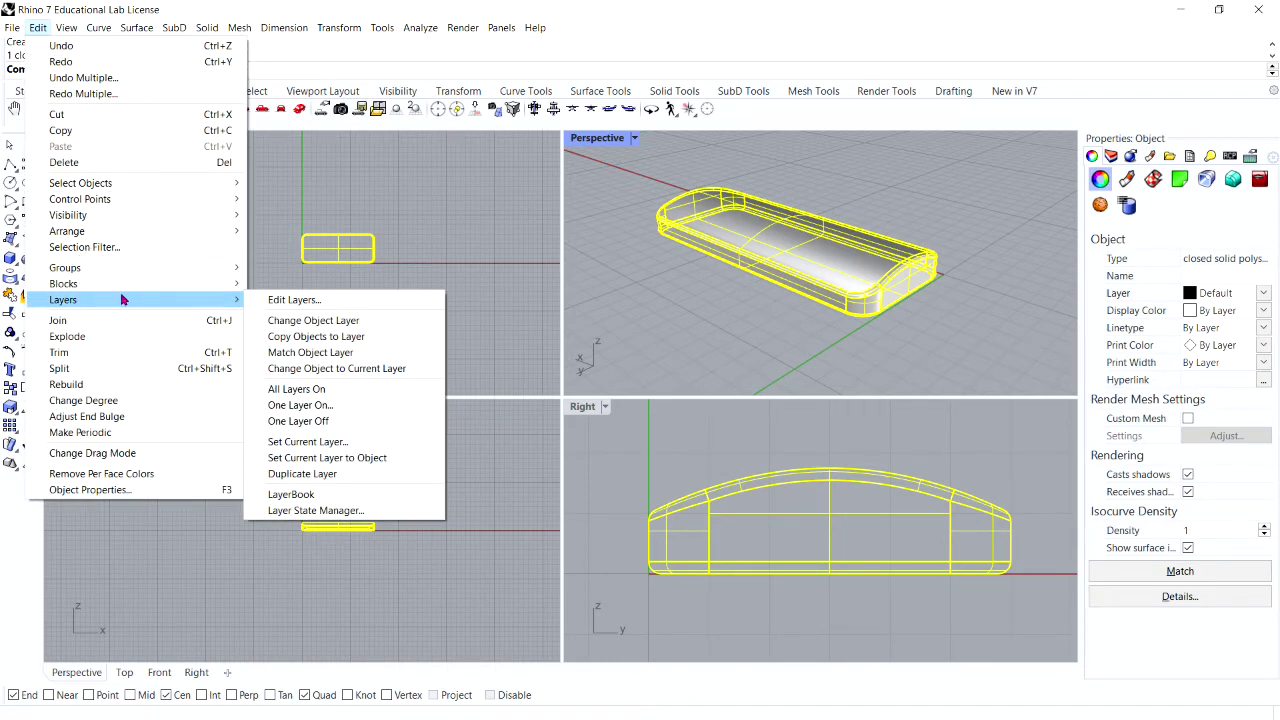
click(313, 338)
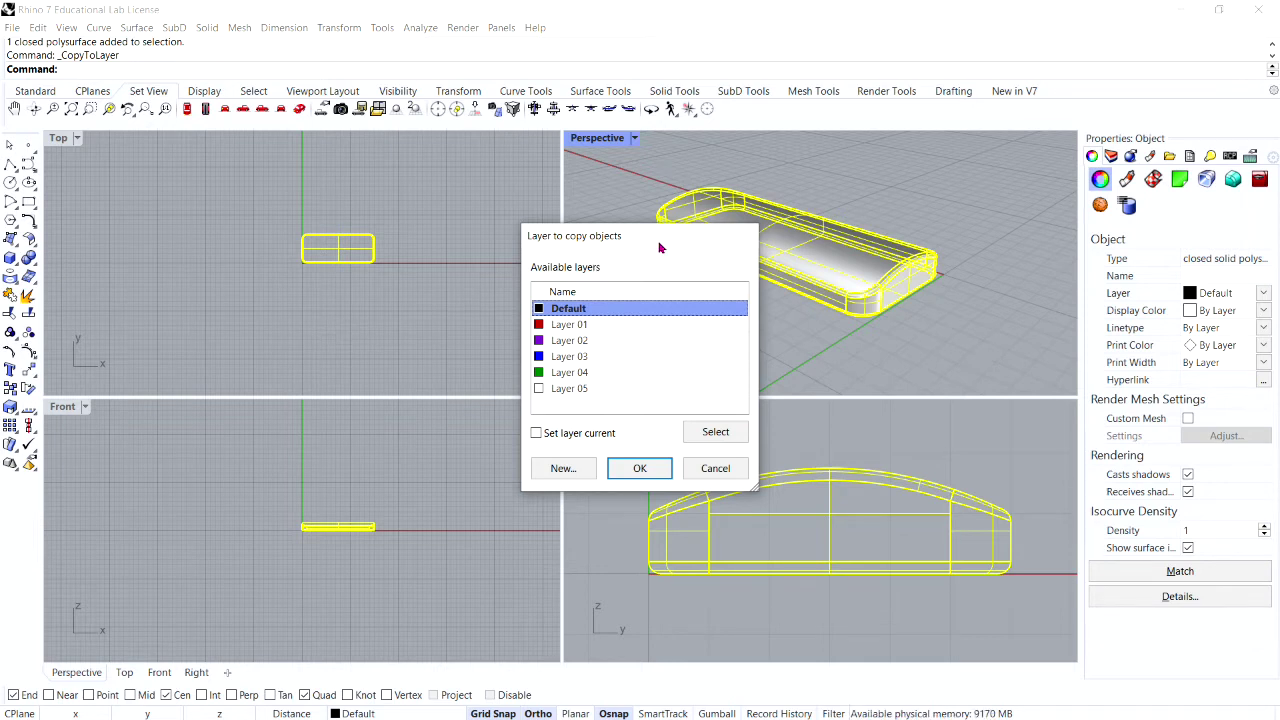
click(579, 328)
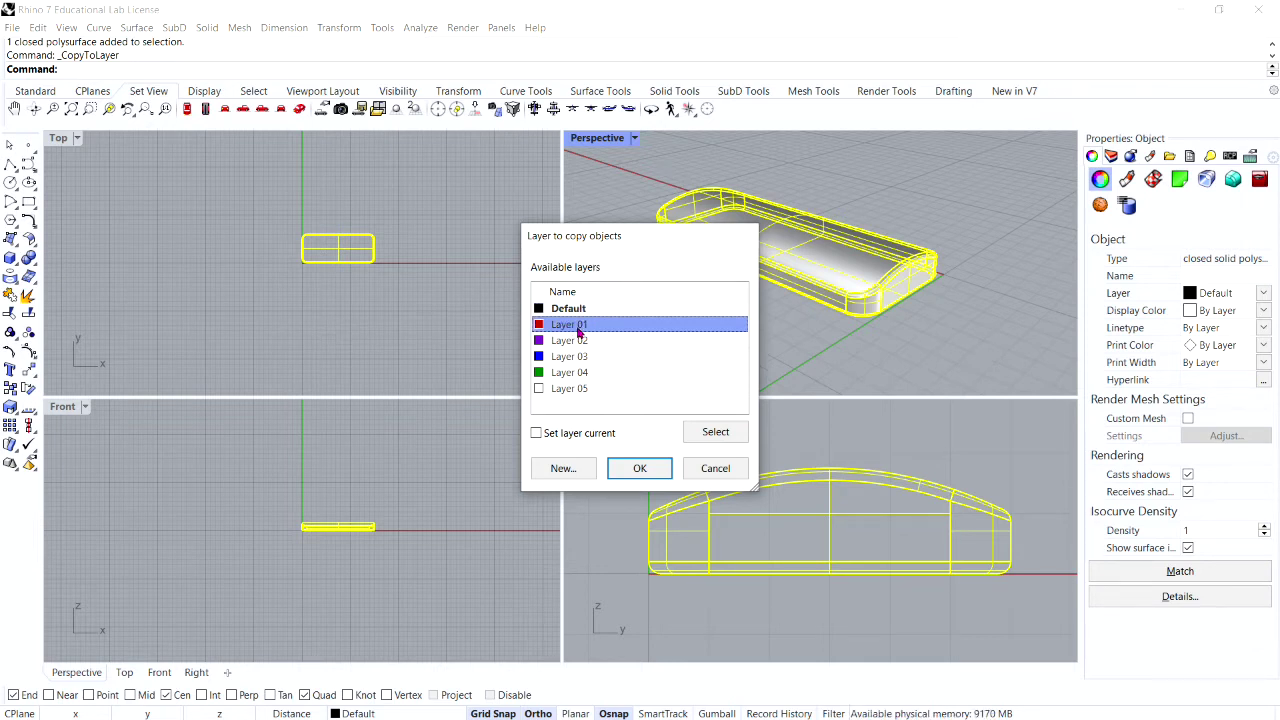
click(579, 332)
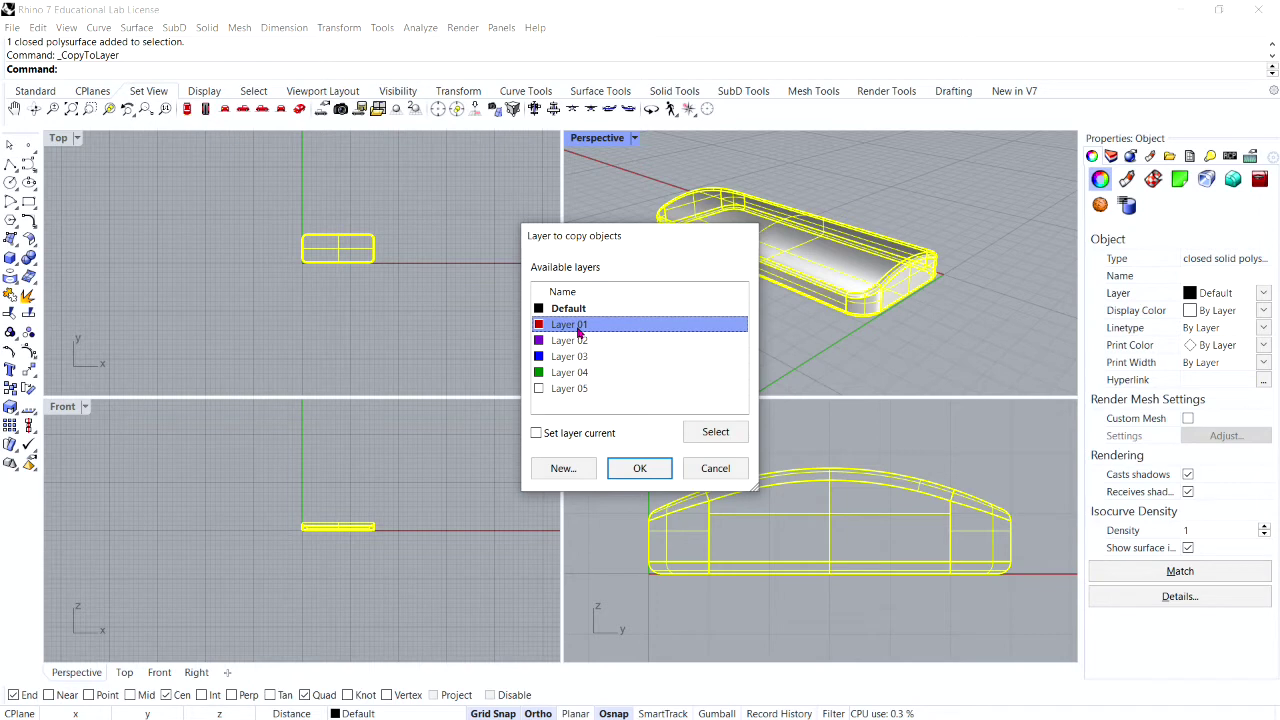
click(640, 469)
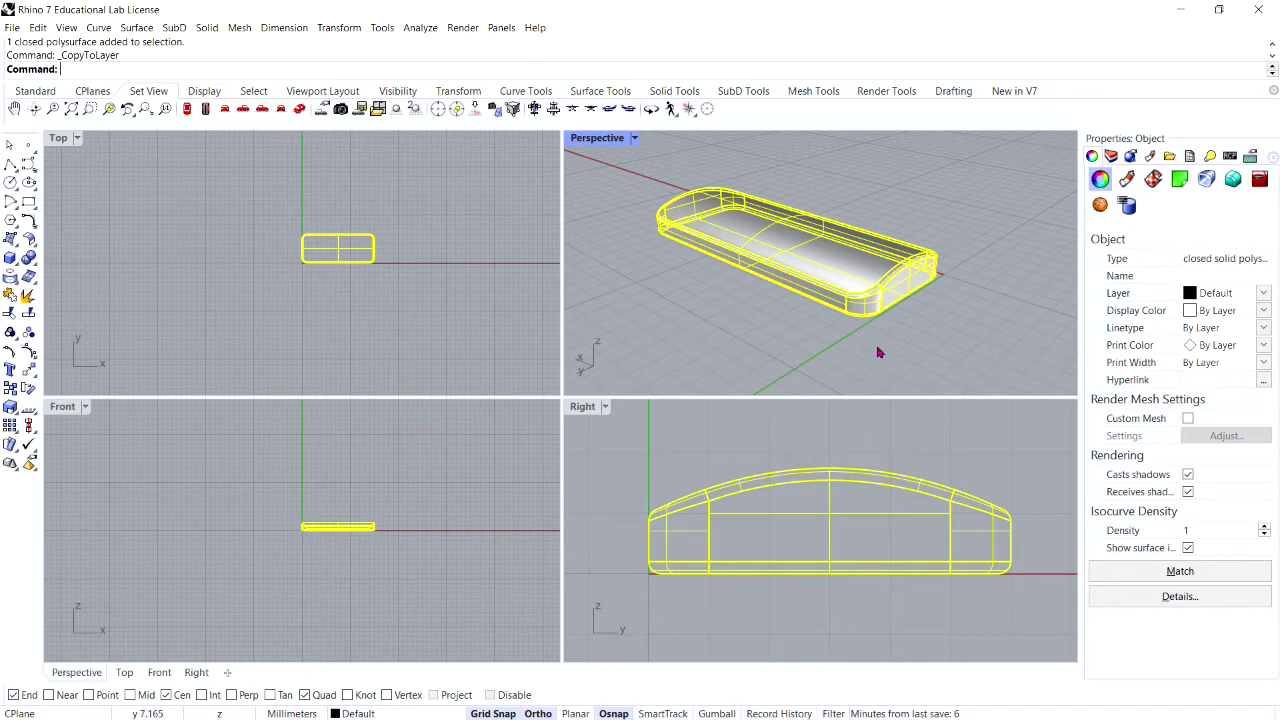
Step: Turn off Layer 01 and make Layer 02 the current layer
click(1110, 157)
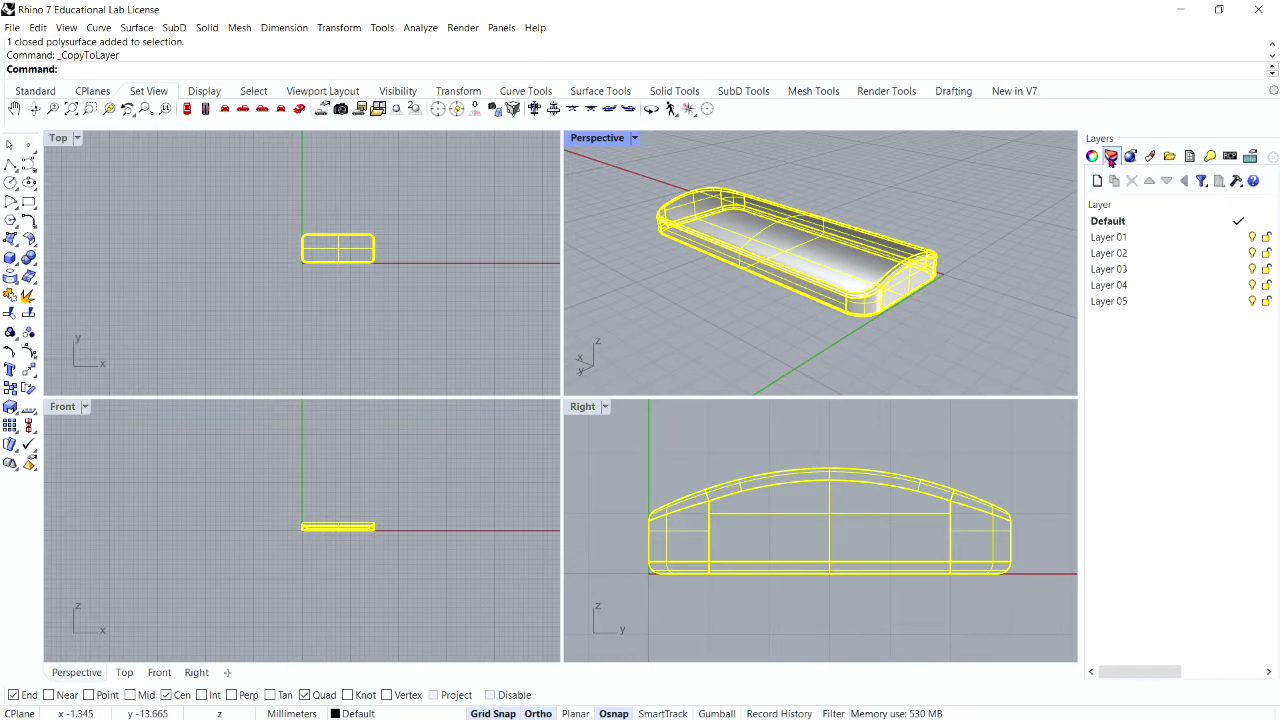
click(1254, 239)
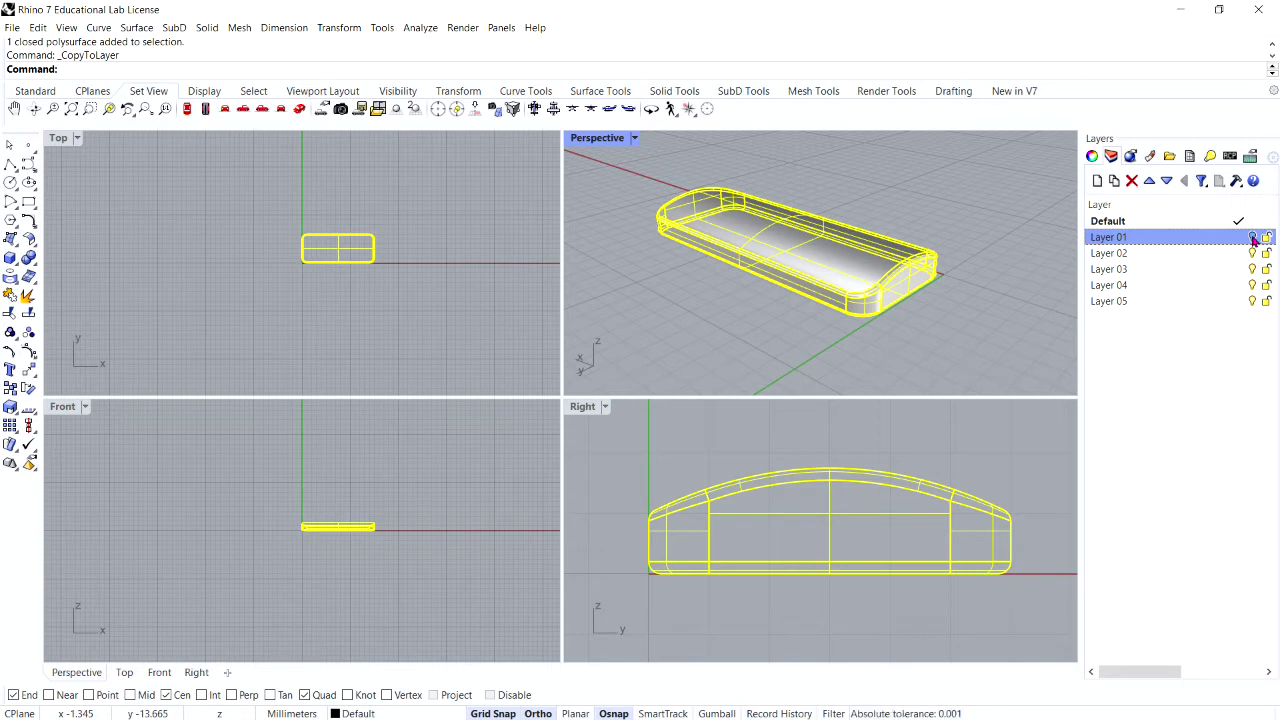
click(697, 299)
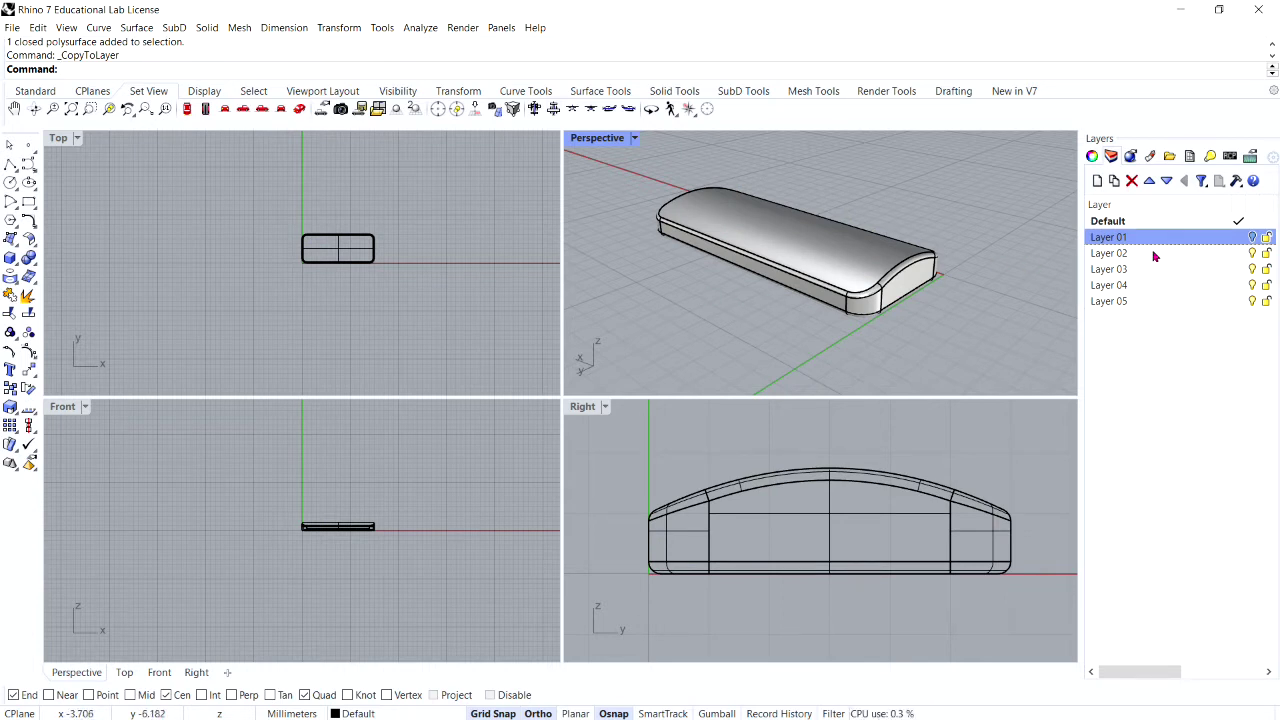
double_click(1197, 256)
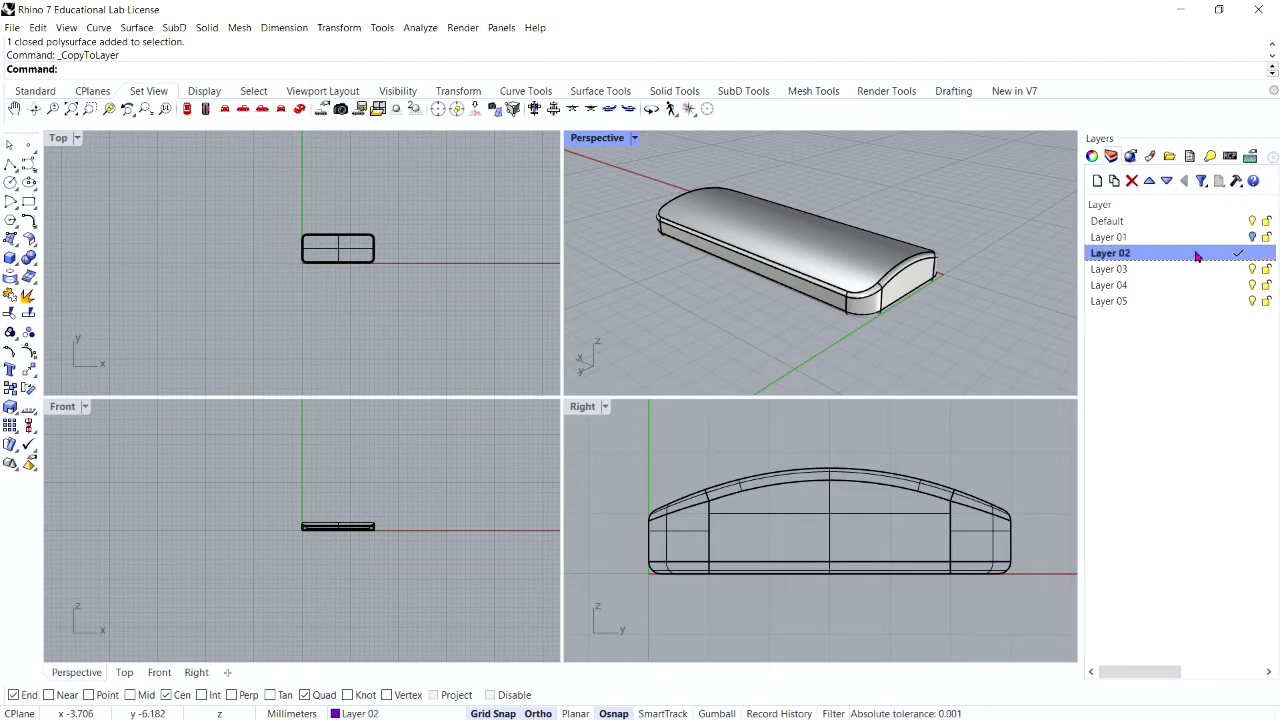
Step: Set up a "Rhino" text object in Arial Black, 3 mm high, output as grouped solids with a thickness of 1 mm
click(206, 28)
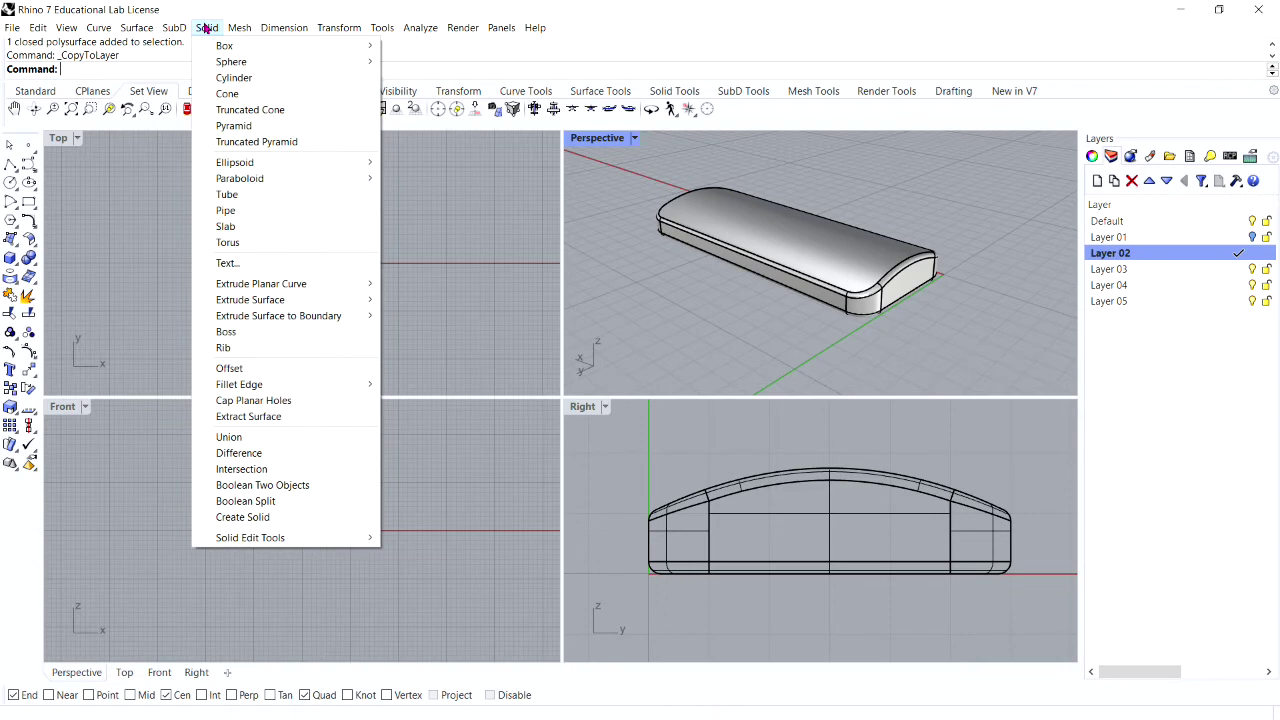
click(245, 263)
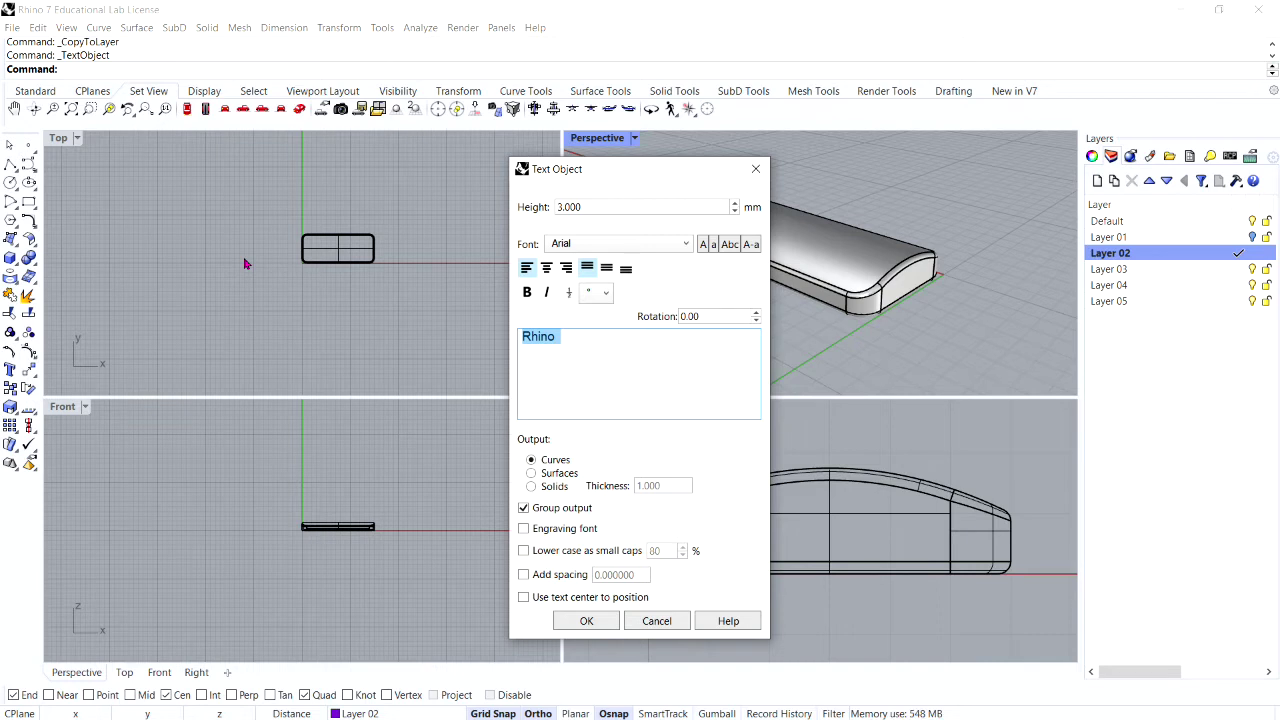
click(608, 206)
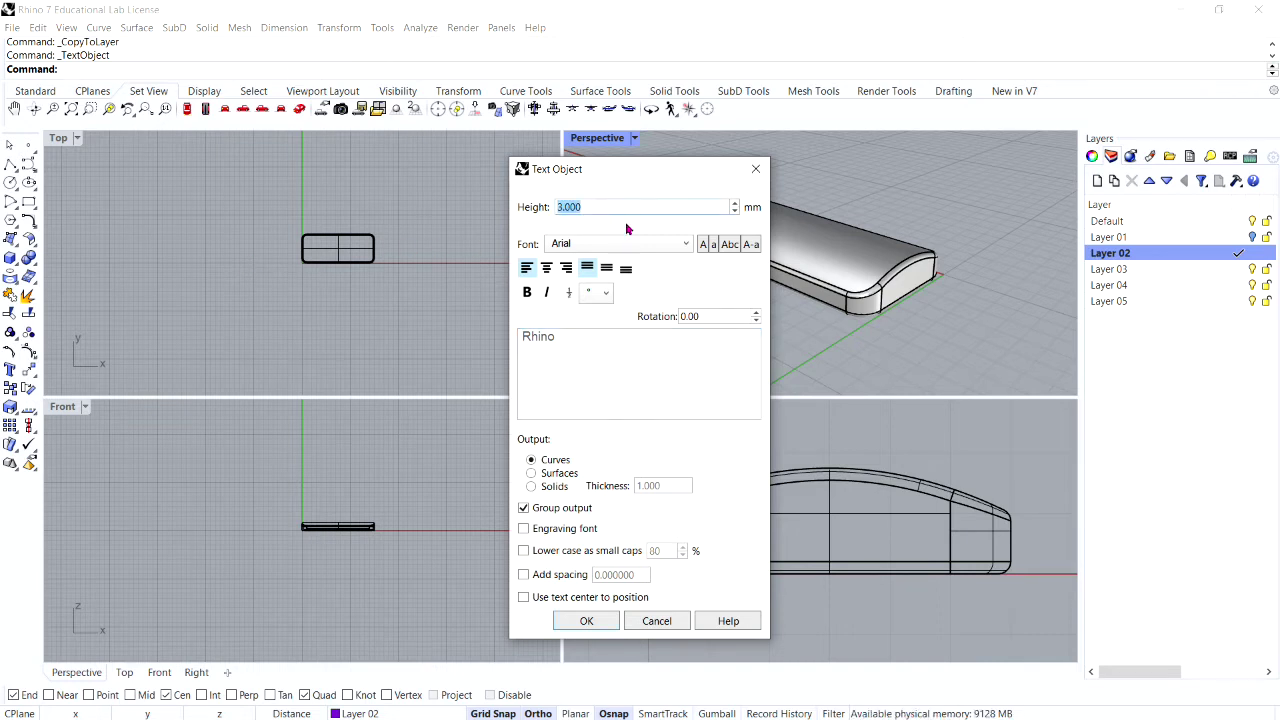
click(685, 245)
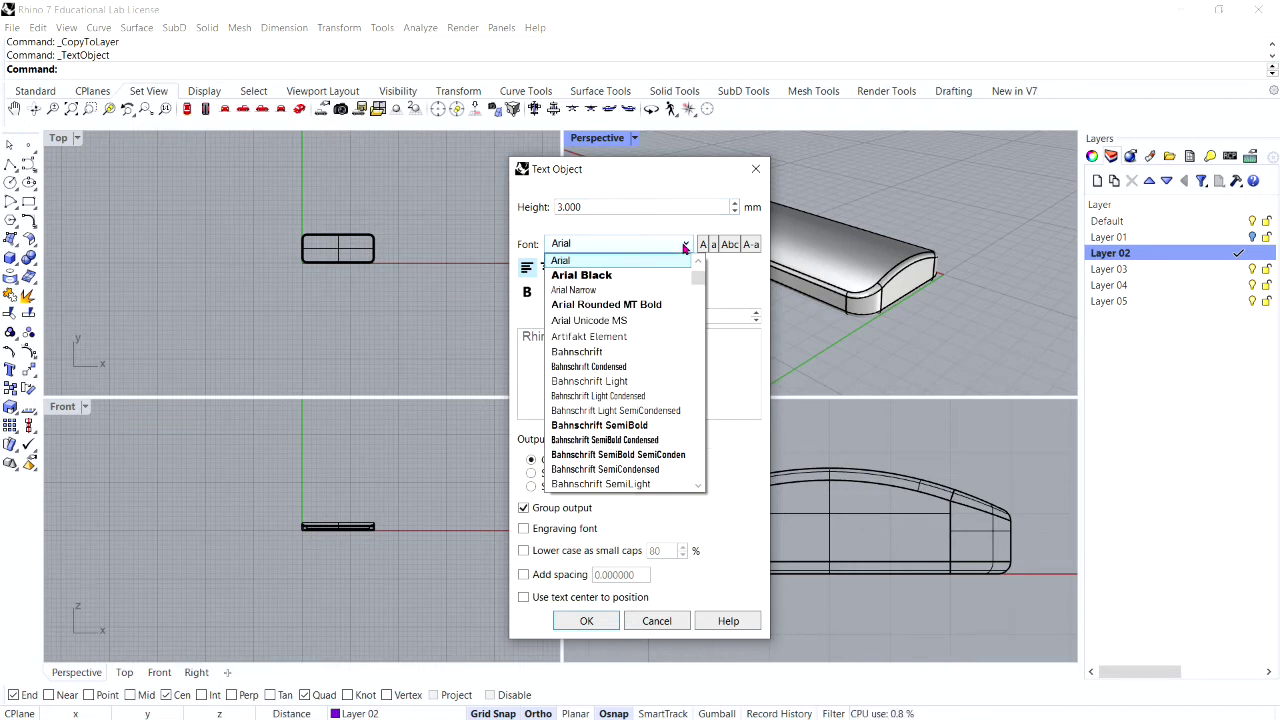
click(660, 277)
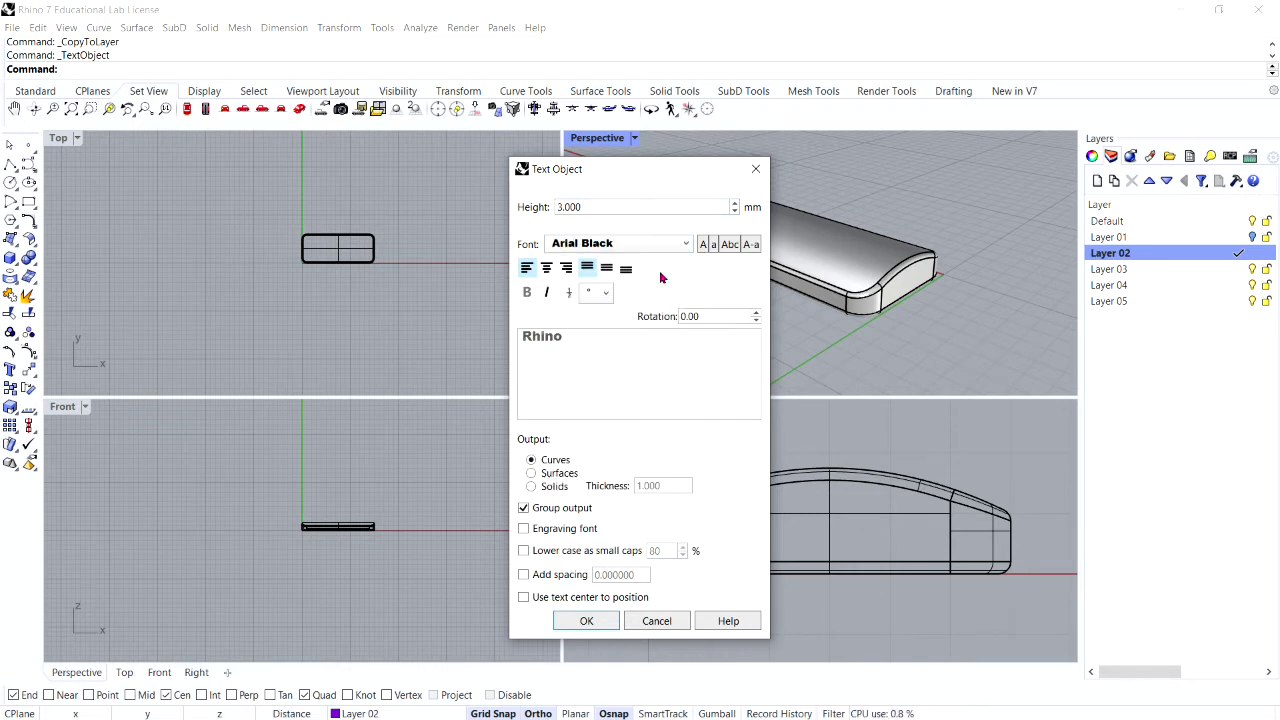
click(582, 339)
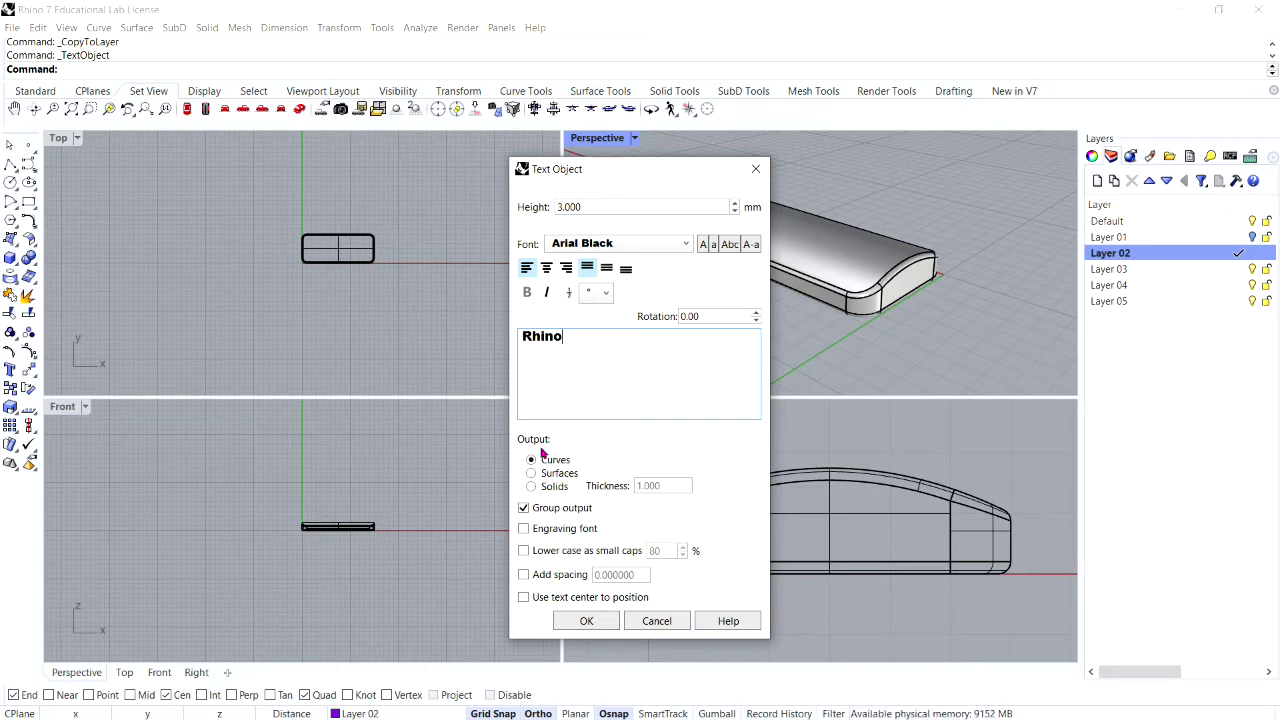
click(533, 487)
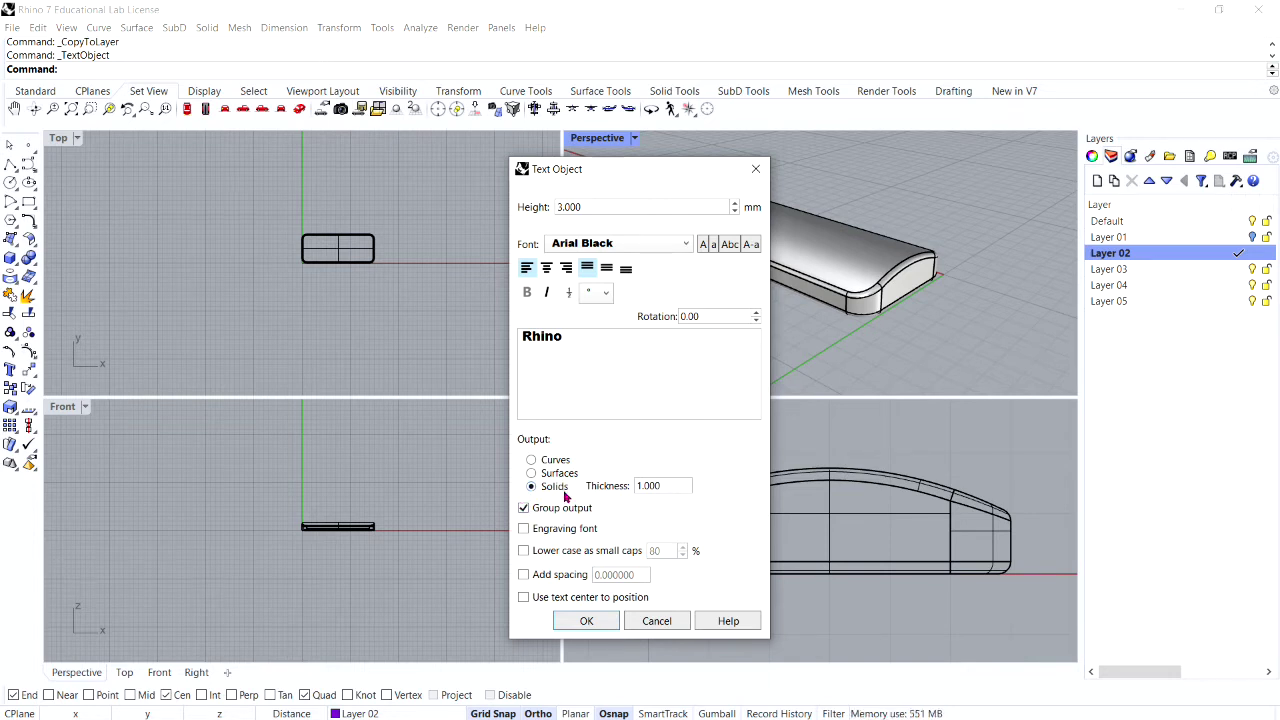
click(585, 621)
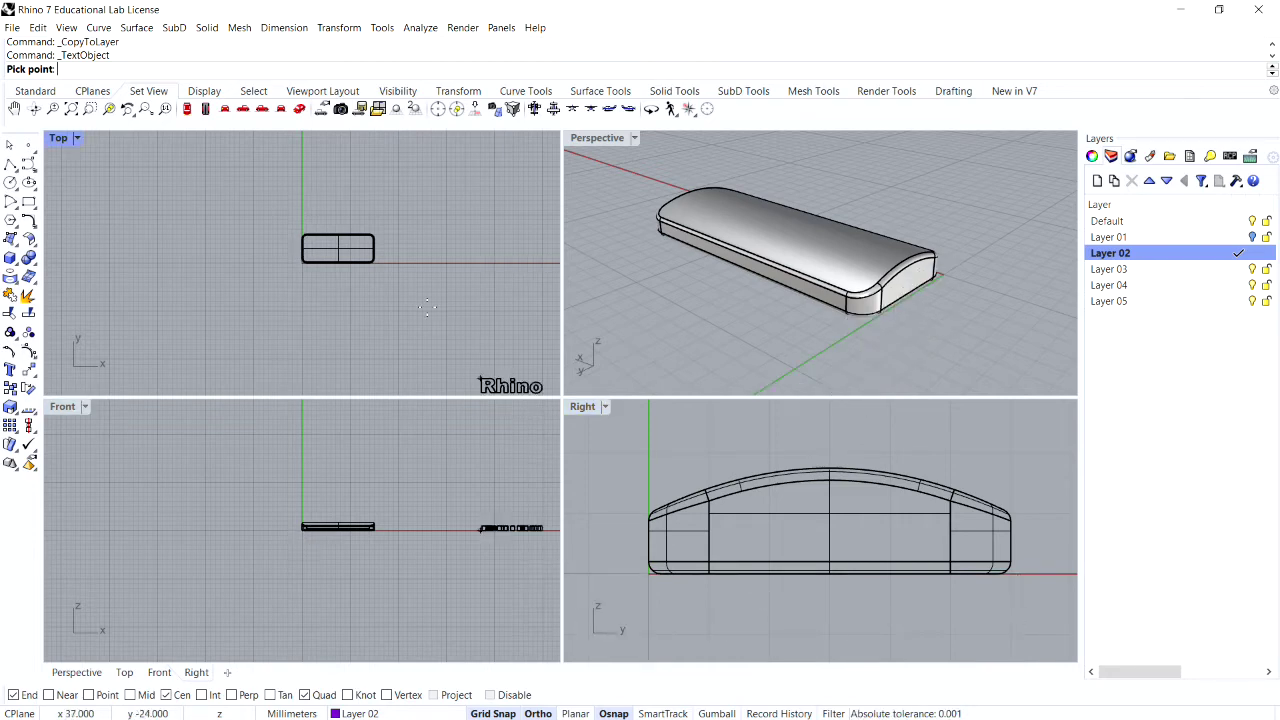
Step: Turn off grid snap and place the text centred within the solid's outline in the Top view
scroll(335, 245, up, 5)
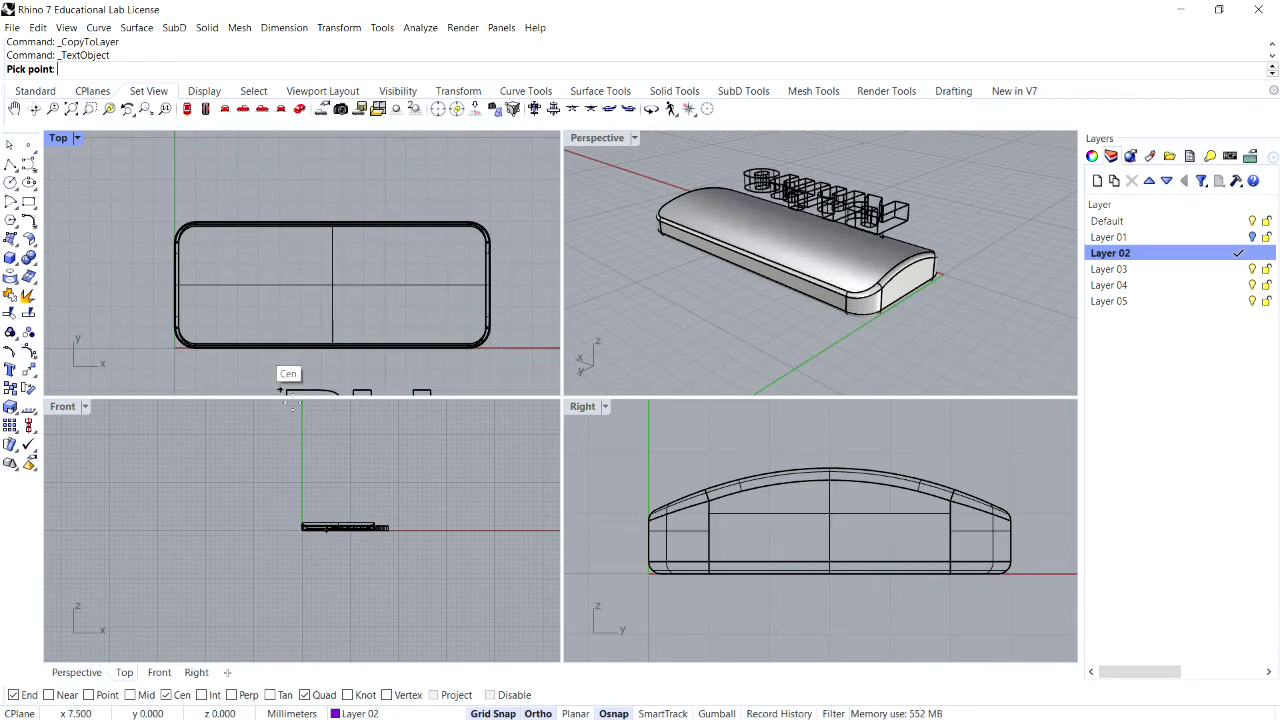
click(493, 714)
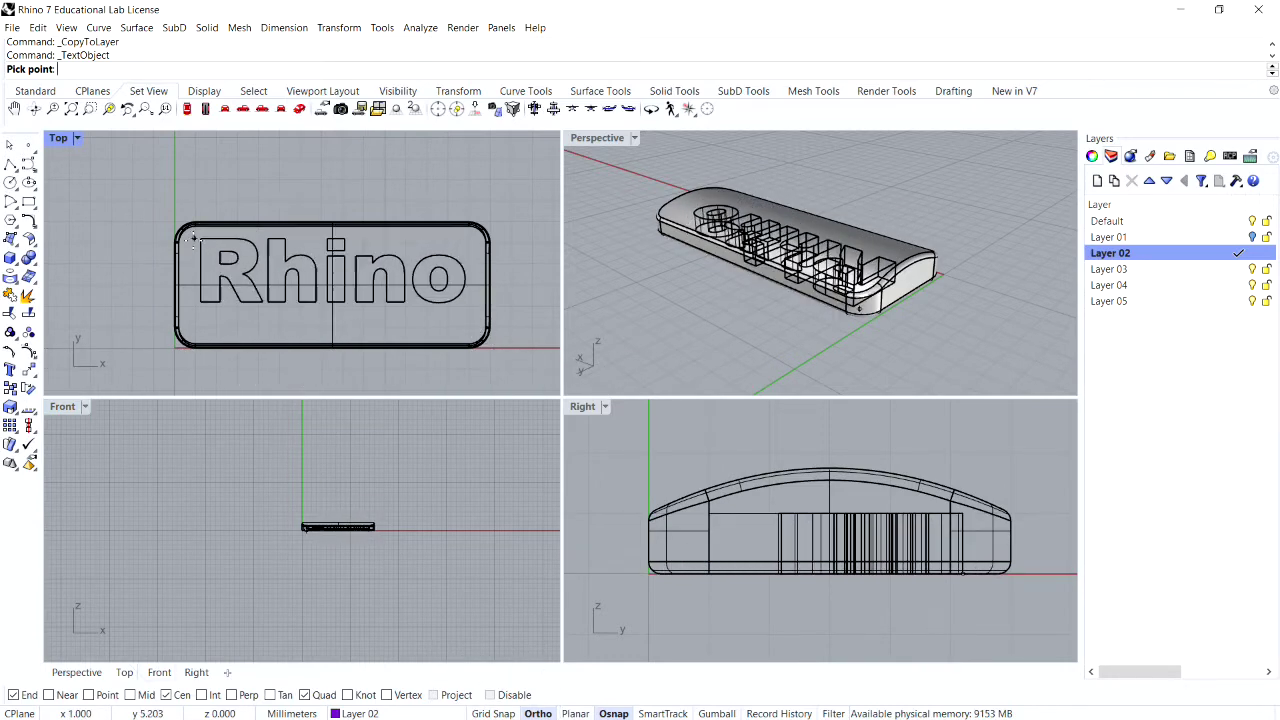
scroll(200, 252, up, 1)
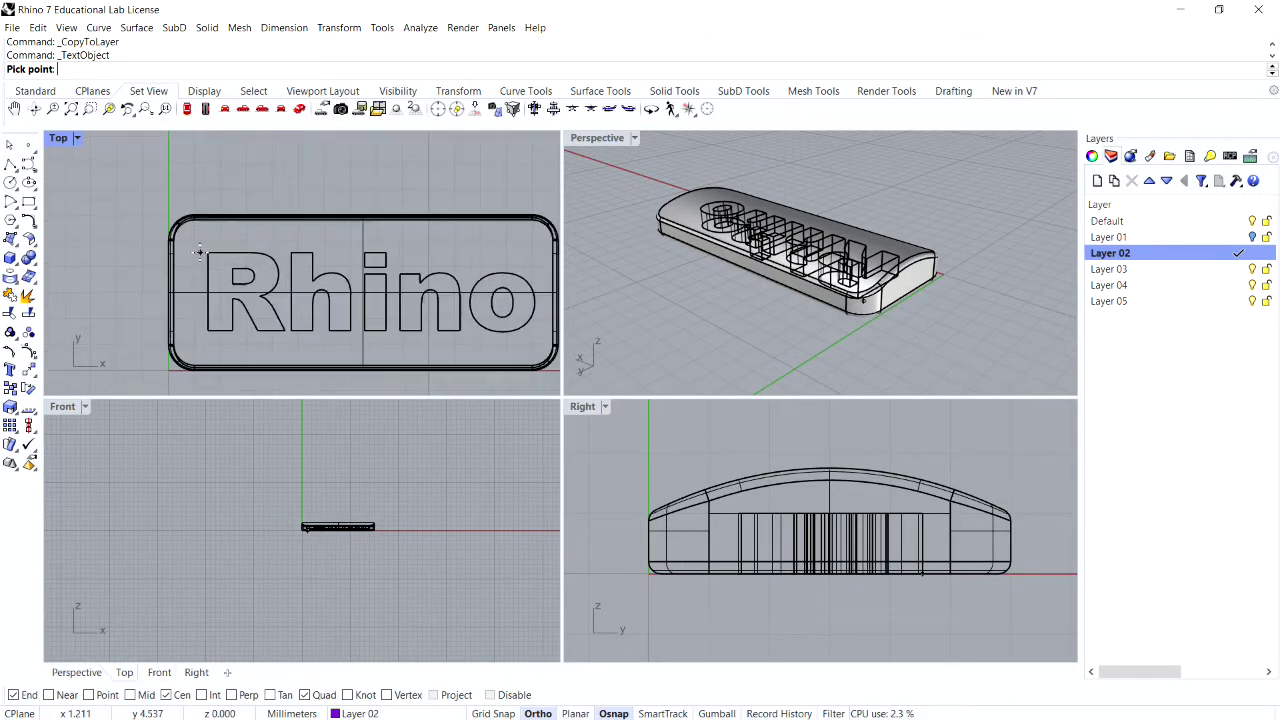
click(198, 252)
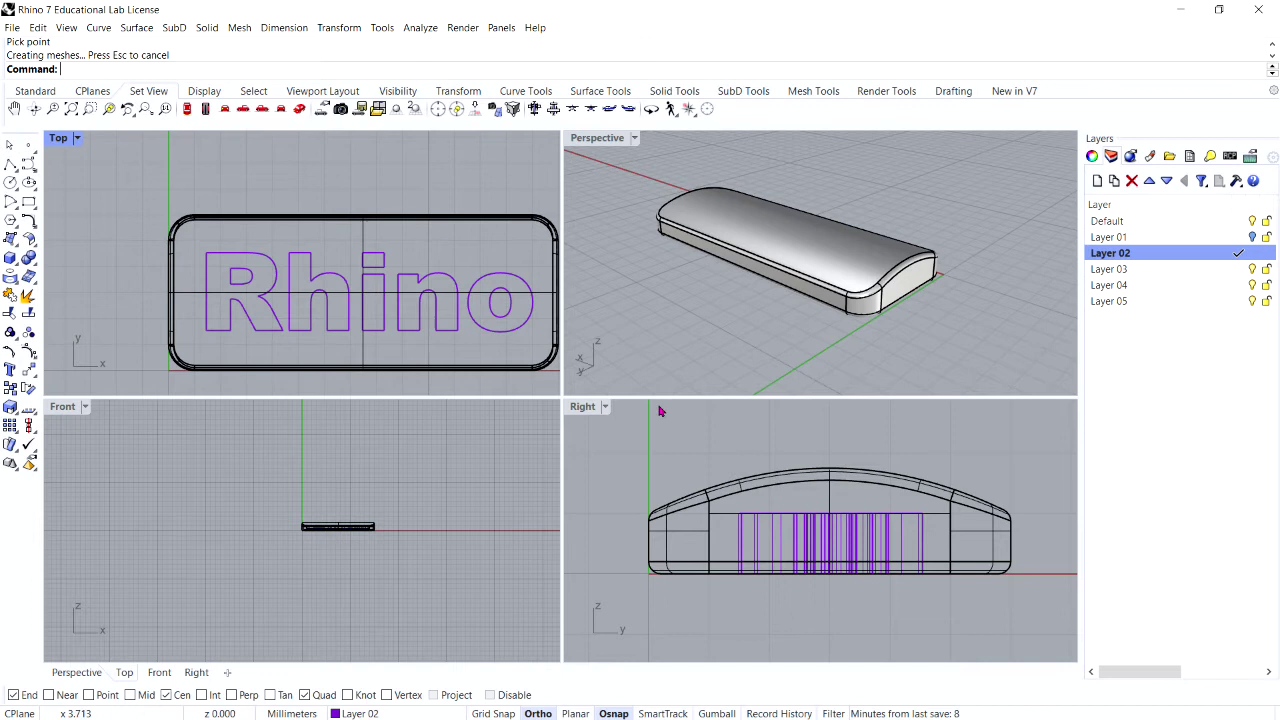
Step: Move the text solids straight up in the Right view so they cross the arched top and project above it
click(878, 545)
scroll(880, 540, up, 2)
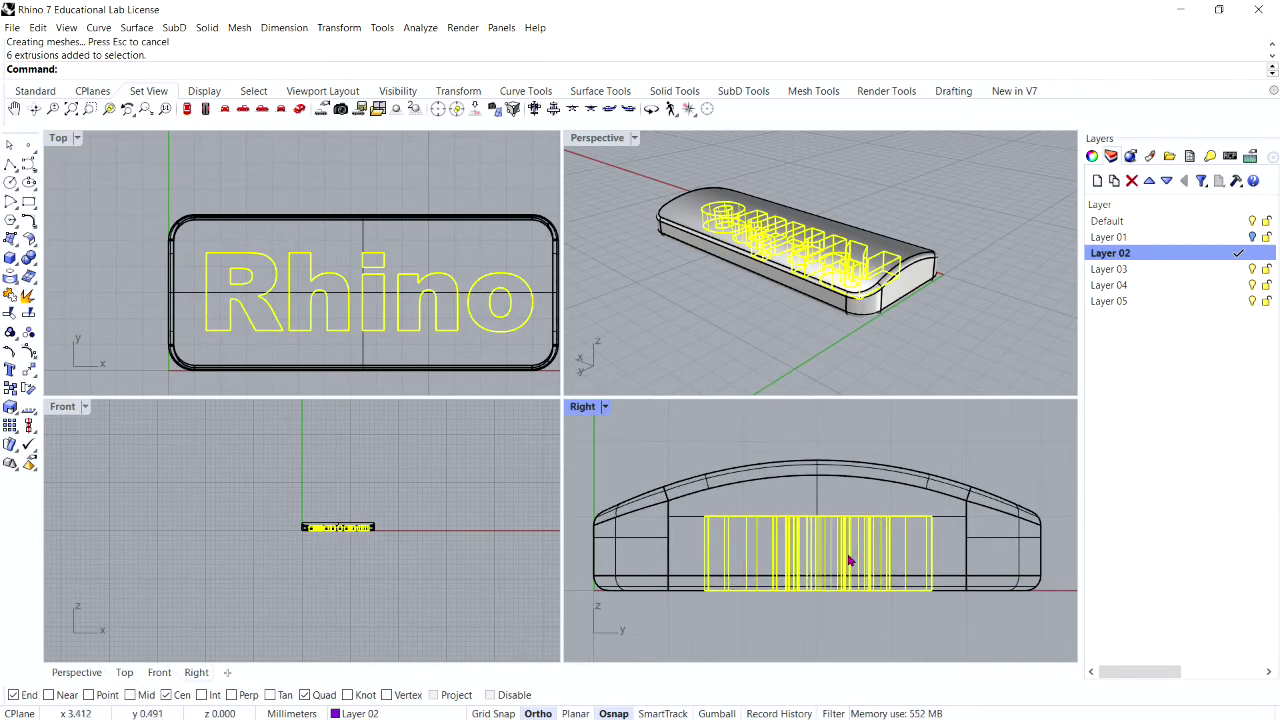
drag(853, 563, 855, 481)
key(Escape)
right_drag(1003, 337, 823, 300)
scroll(823, 300, up, 4)
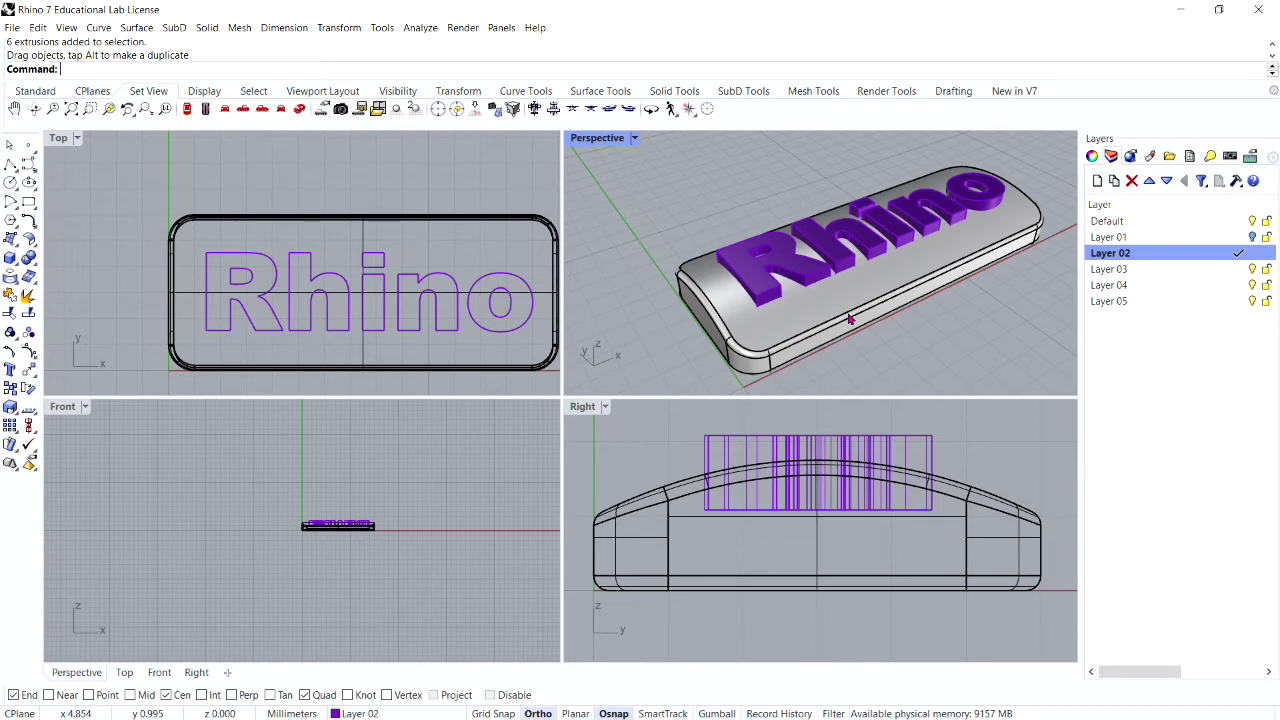
Step: Subtract the Rhino text from the solid on the Default layer with a Boolean difference, deleting the input objects
click(774, 331)
right_drag(774, 331, 801, 340)
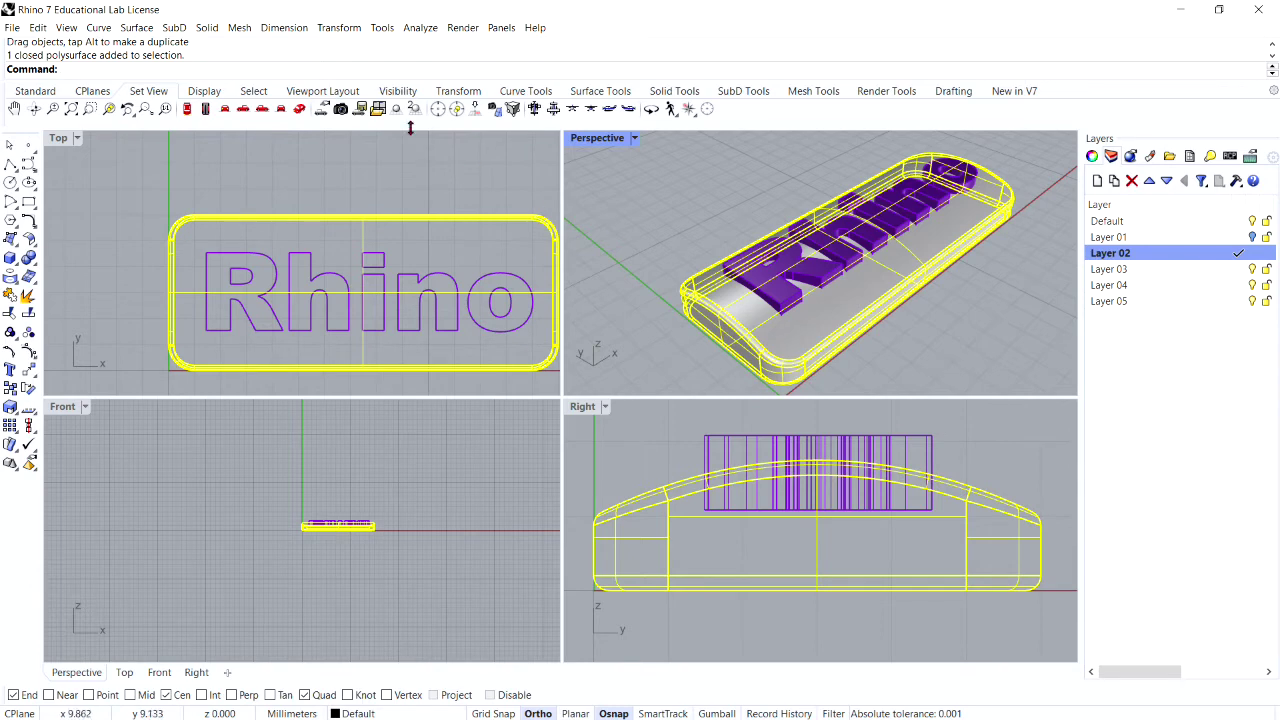
click(209, 29)
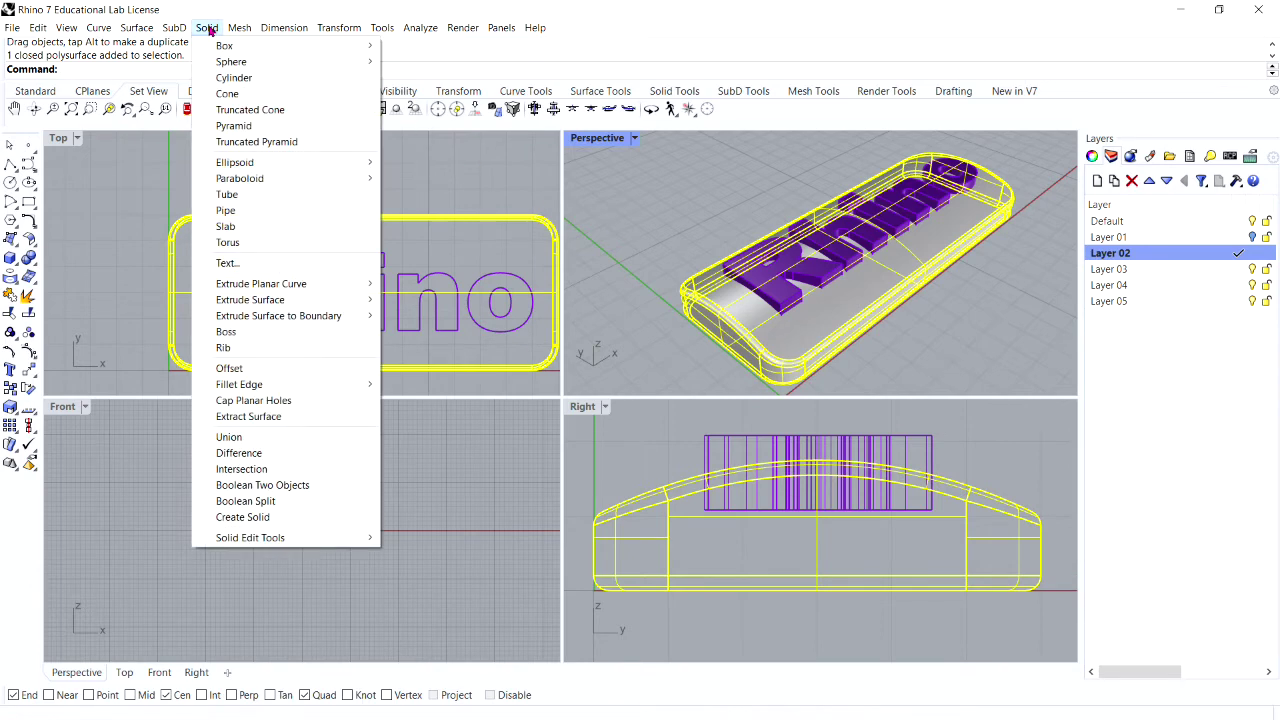
click(240, 453)
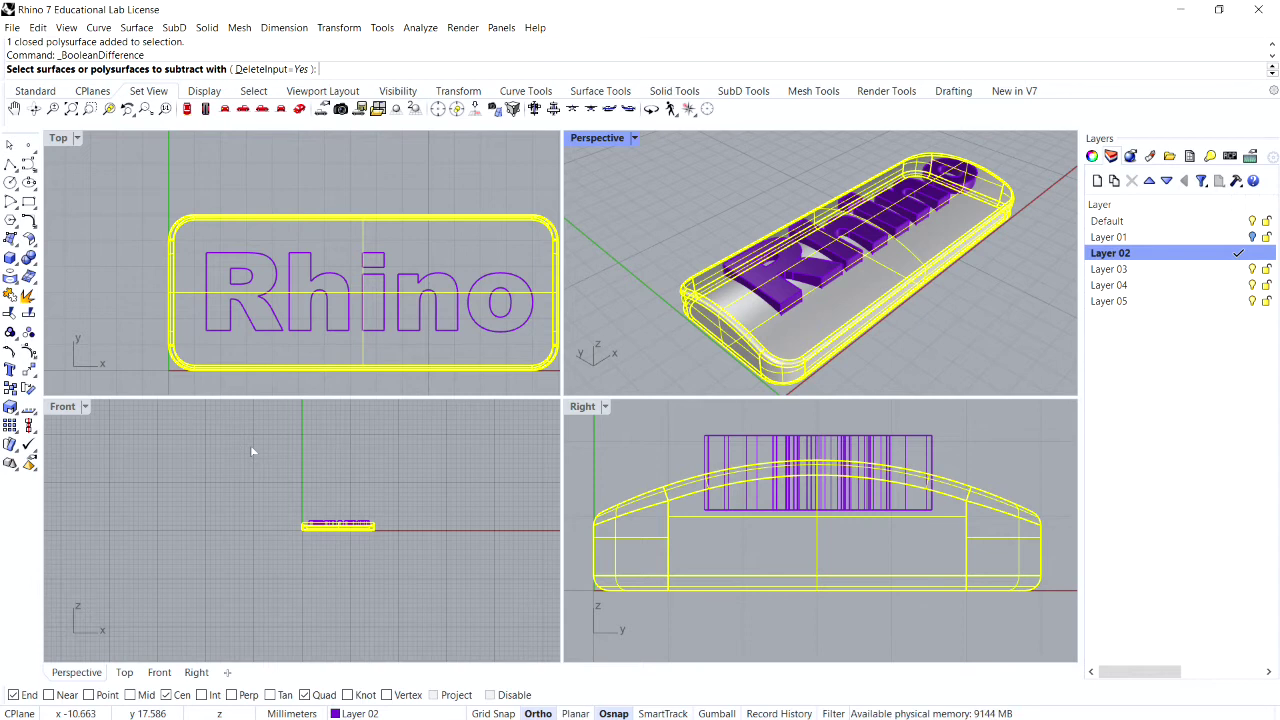
click(780, 288)
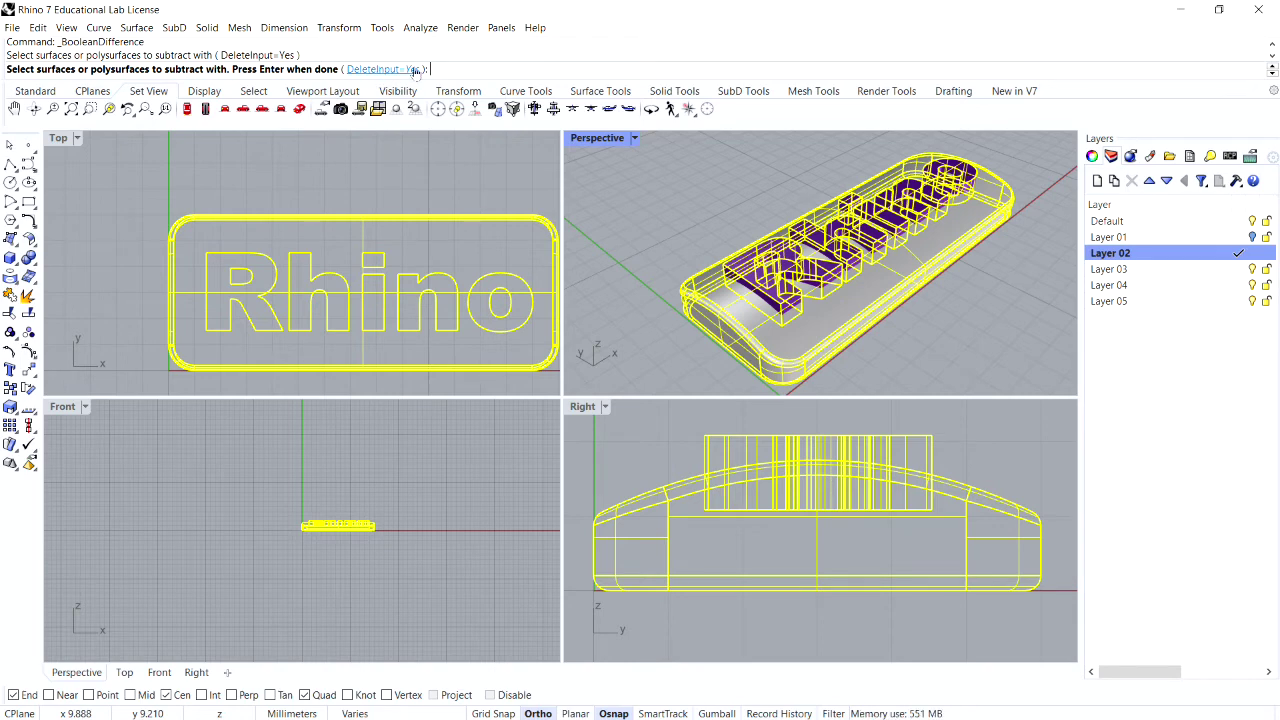
key(Return)
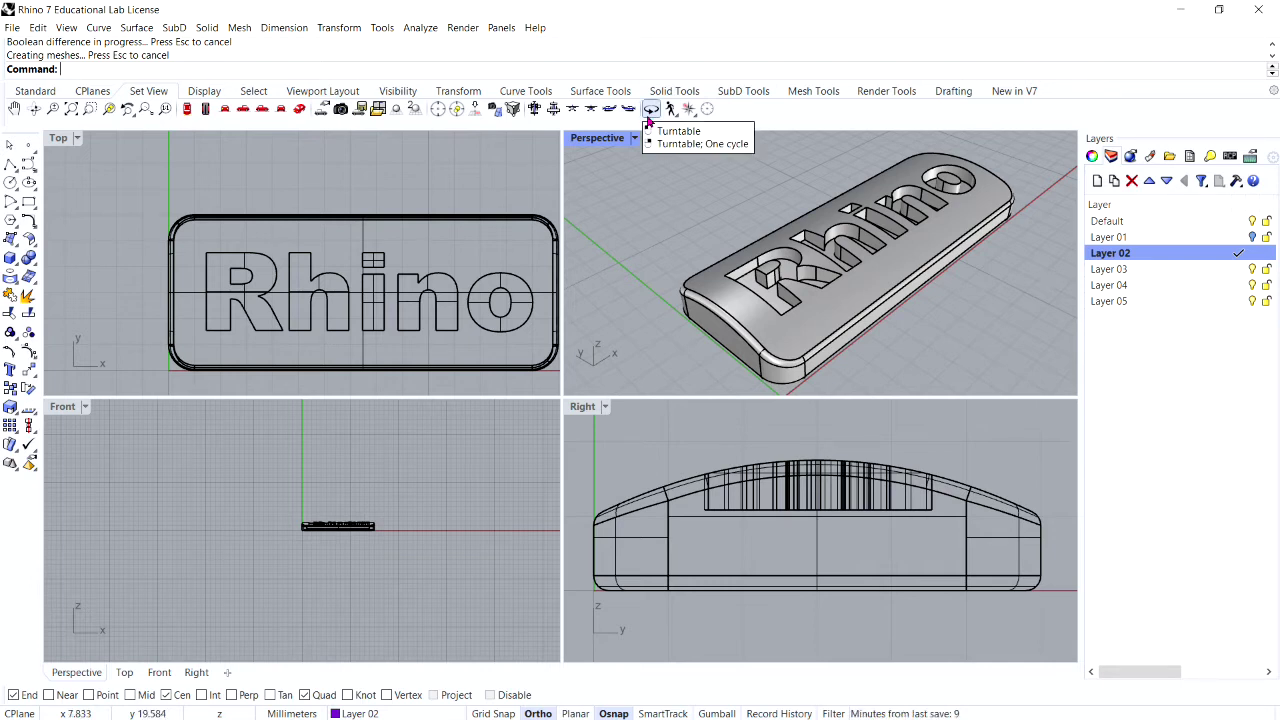
drag(683, 440, 951, 547)
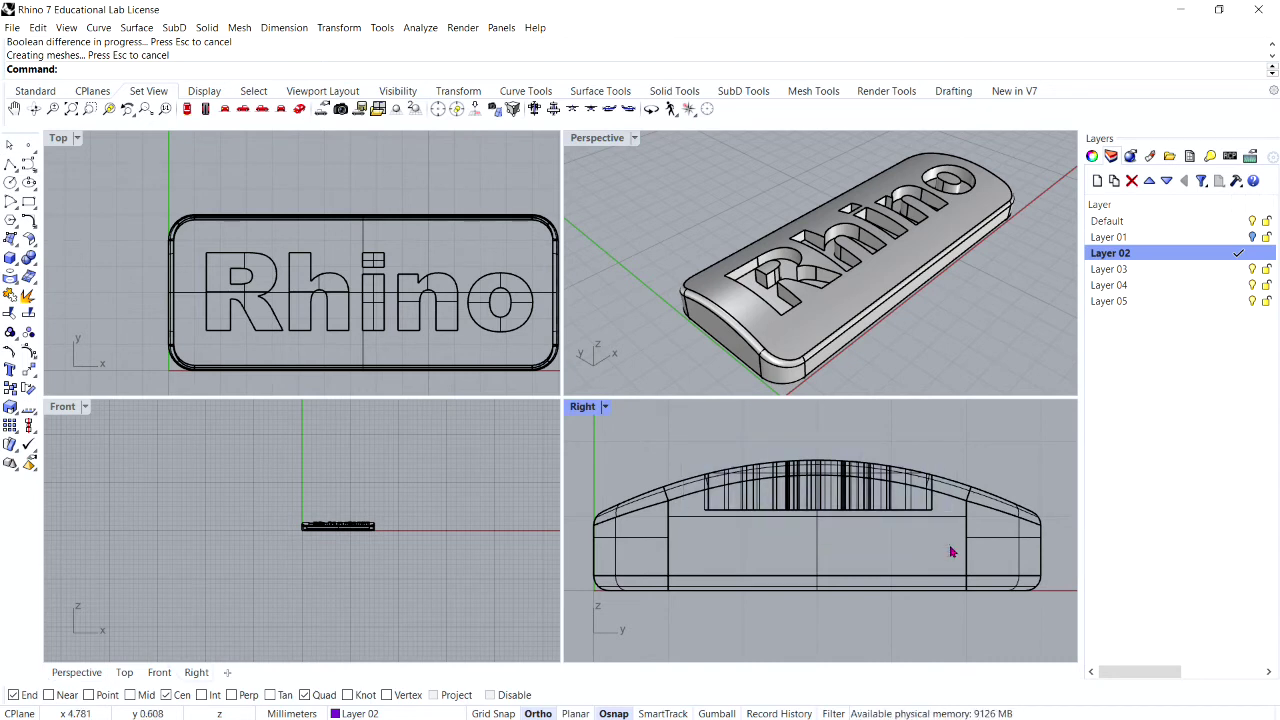
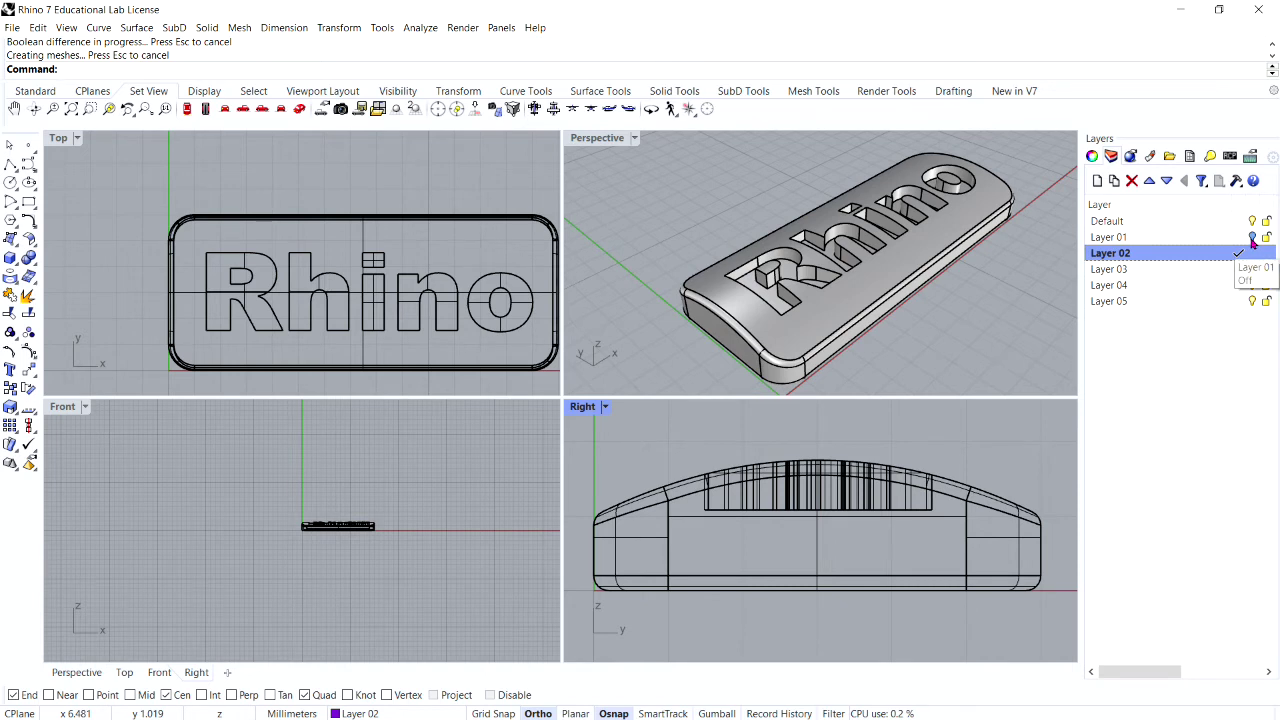
Step: Turn on Layer 01 with the uncut copy and turn off the Default layer
click(1252, 237)
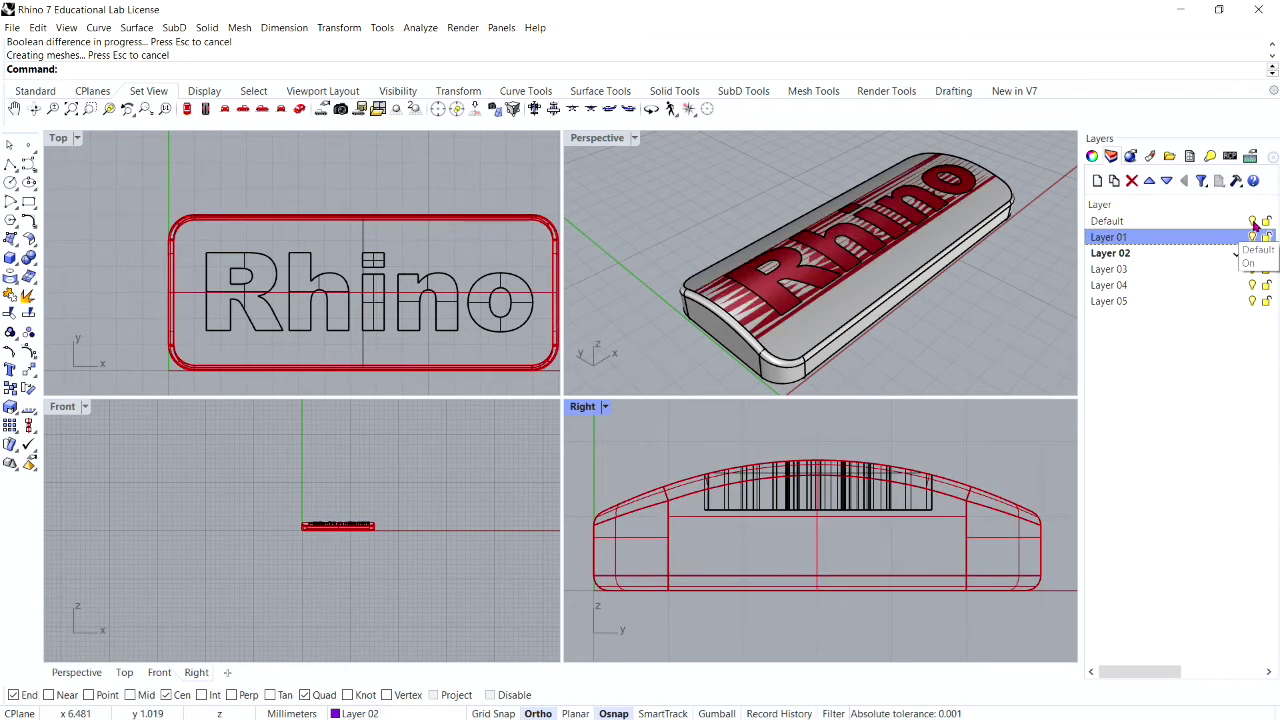
click(1252, 221)
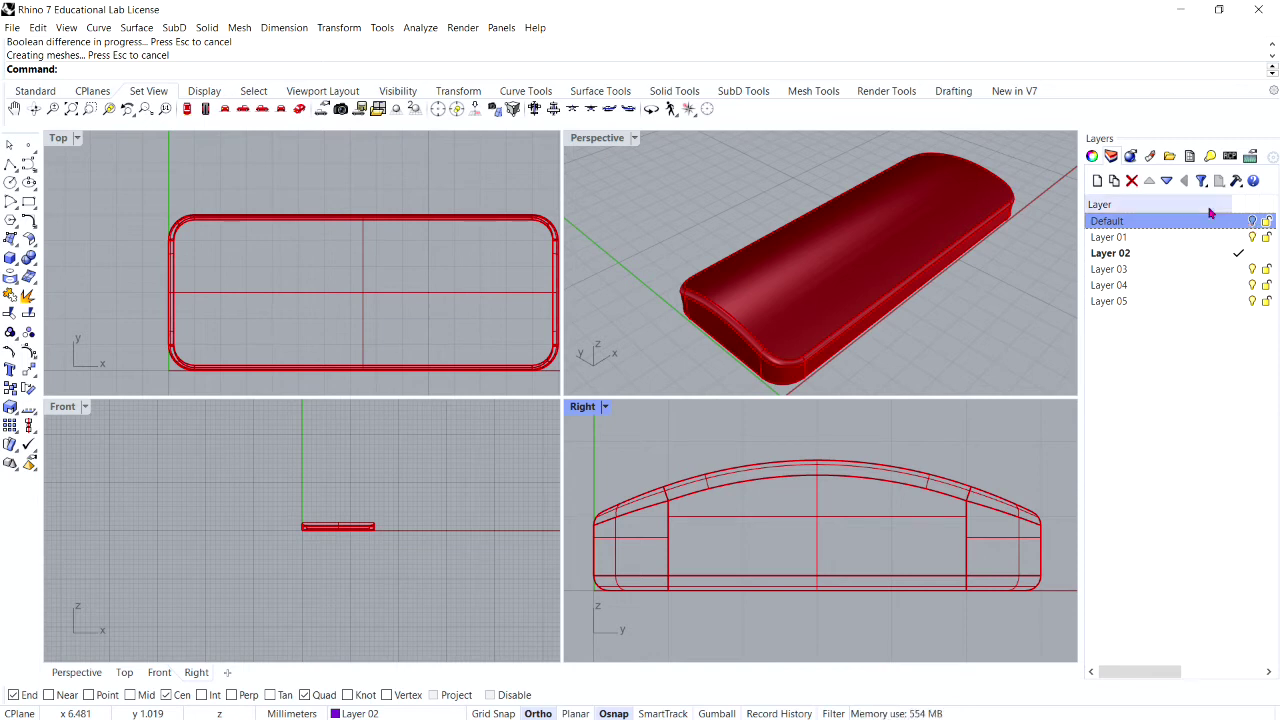
Step: Extract the arched top surface of the solid with Copy set to Yes, keeping the original intact
click(207, 28)
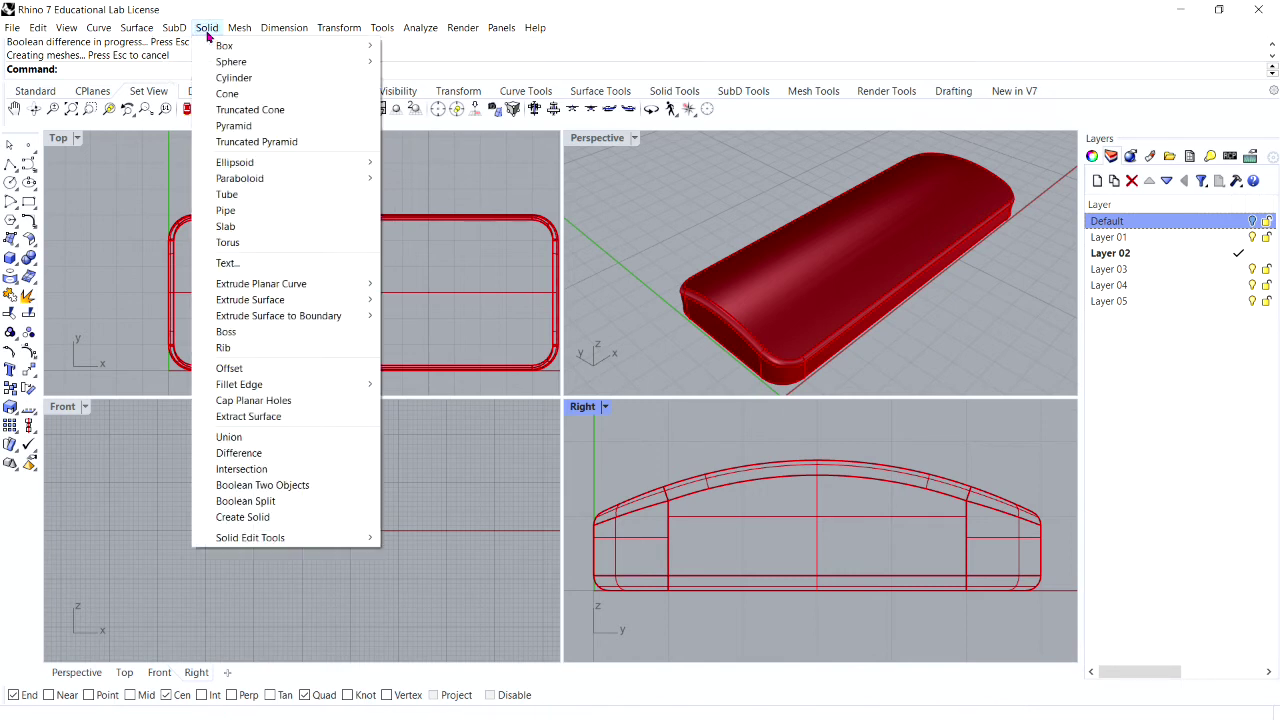
click(243, 418)
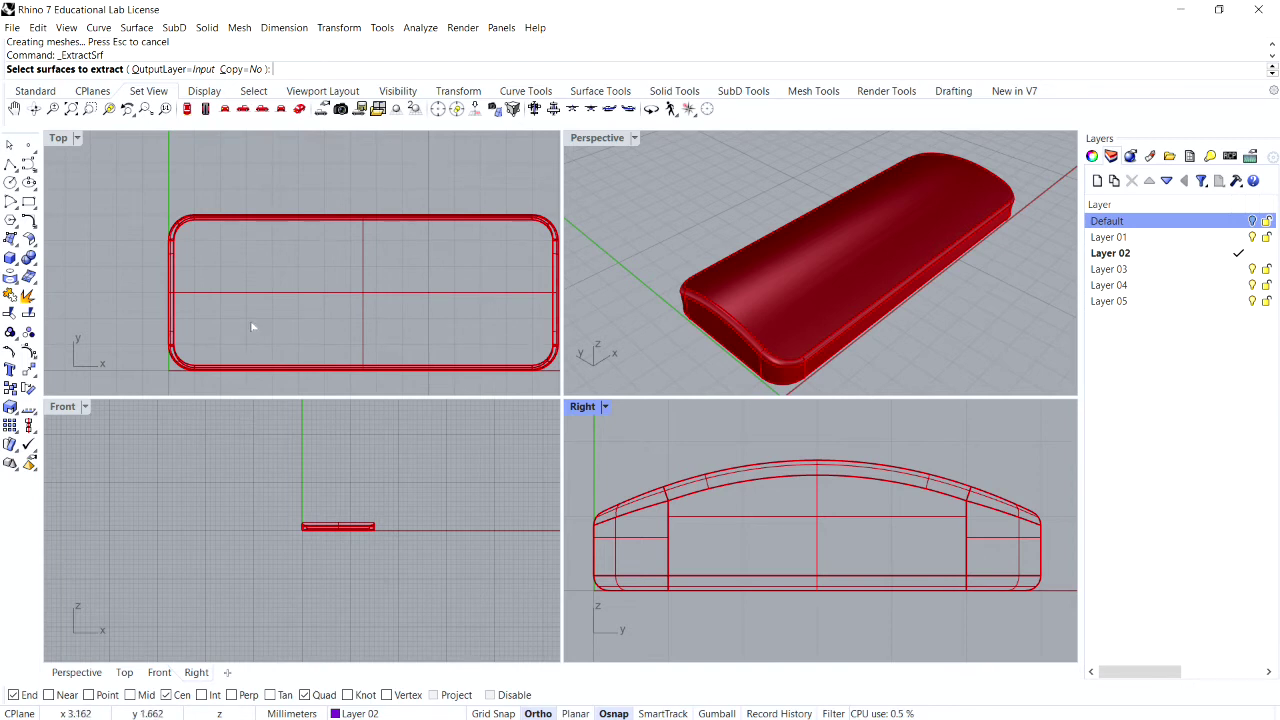
click(237, 75)
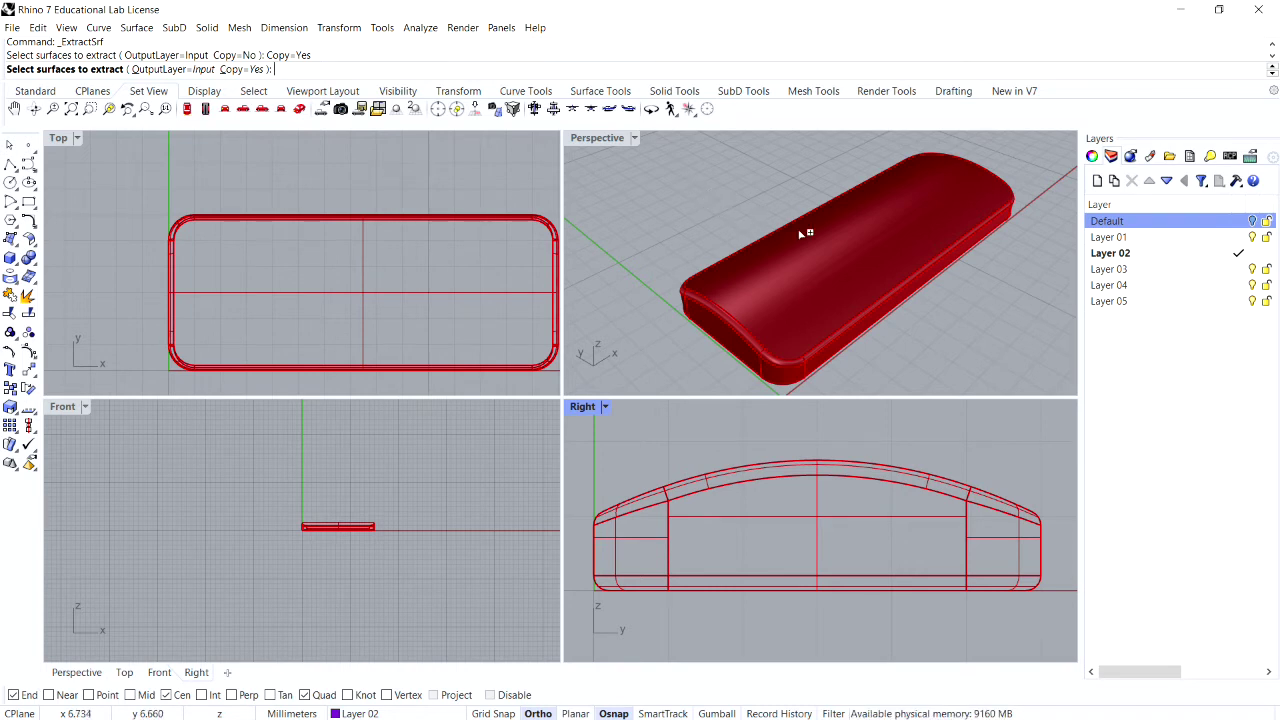
click(859, 259)
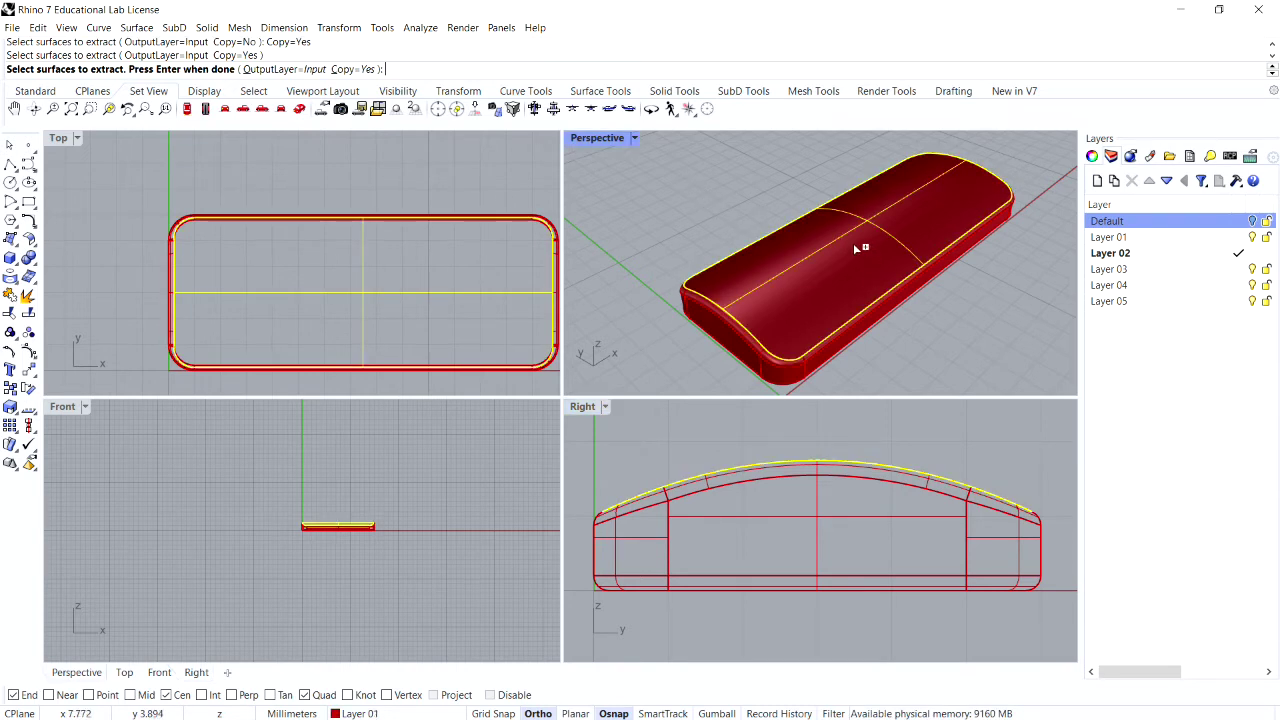
key(Return)
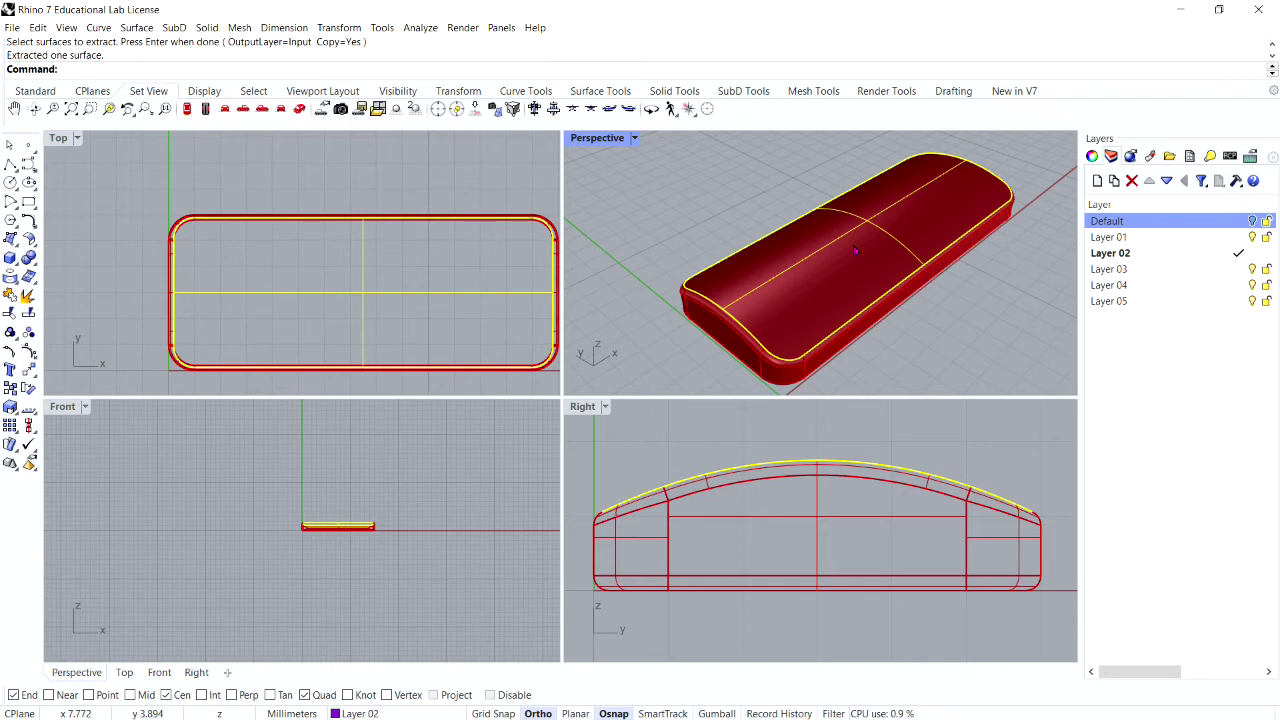
click(932, 325)
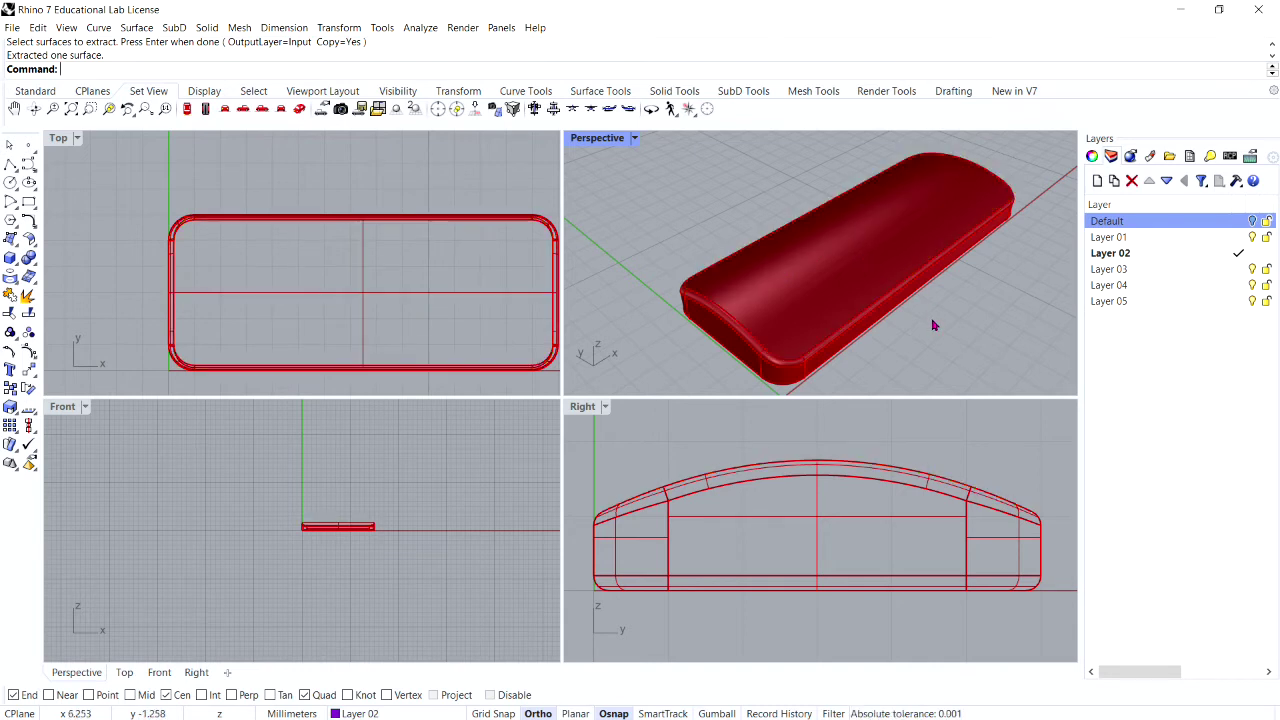
Step: Hide the closed solid, leaving only the extracted top surface in view
click(790, 383)
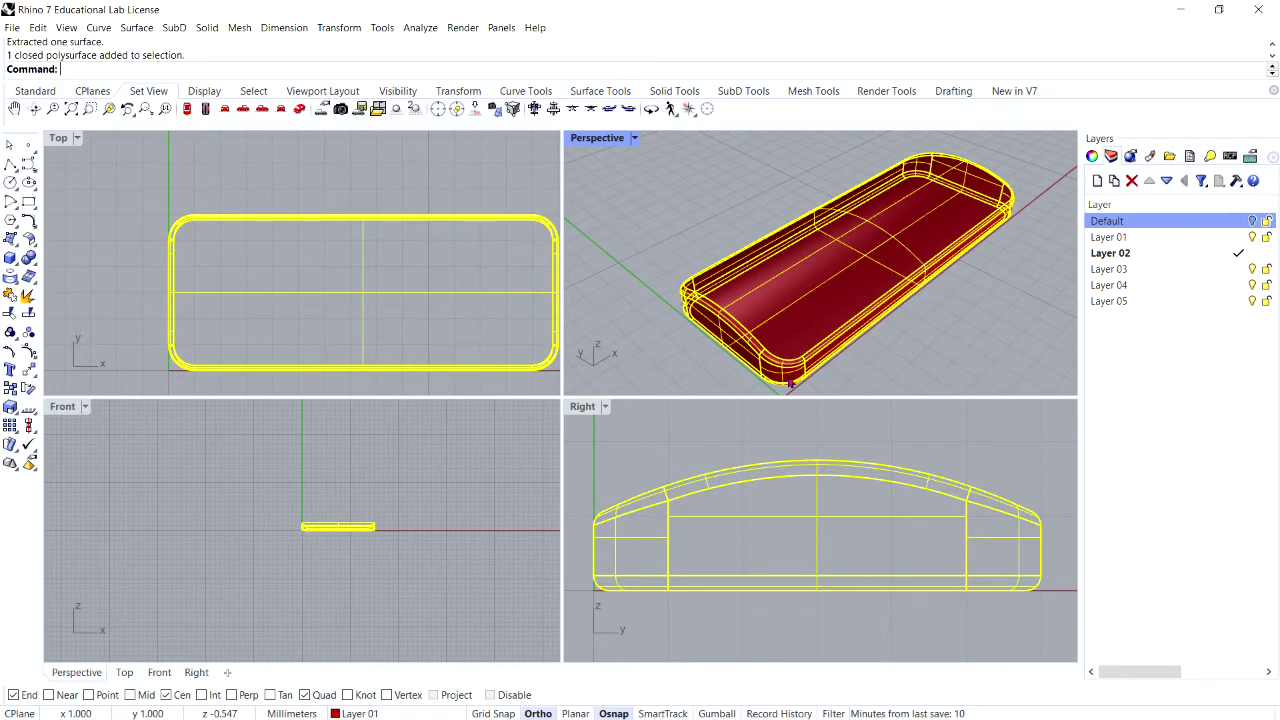
text(Hide)
key(Return)
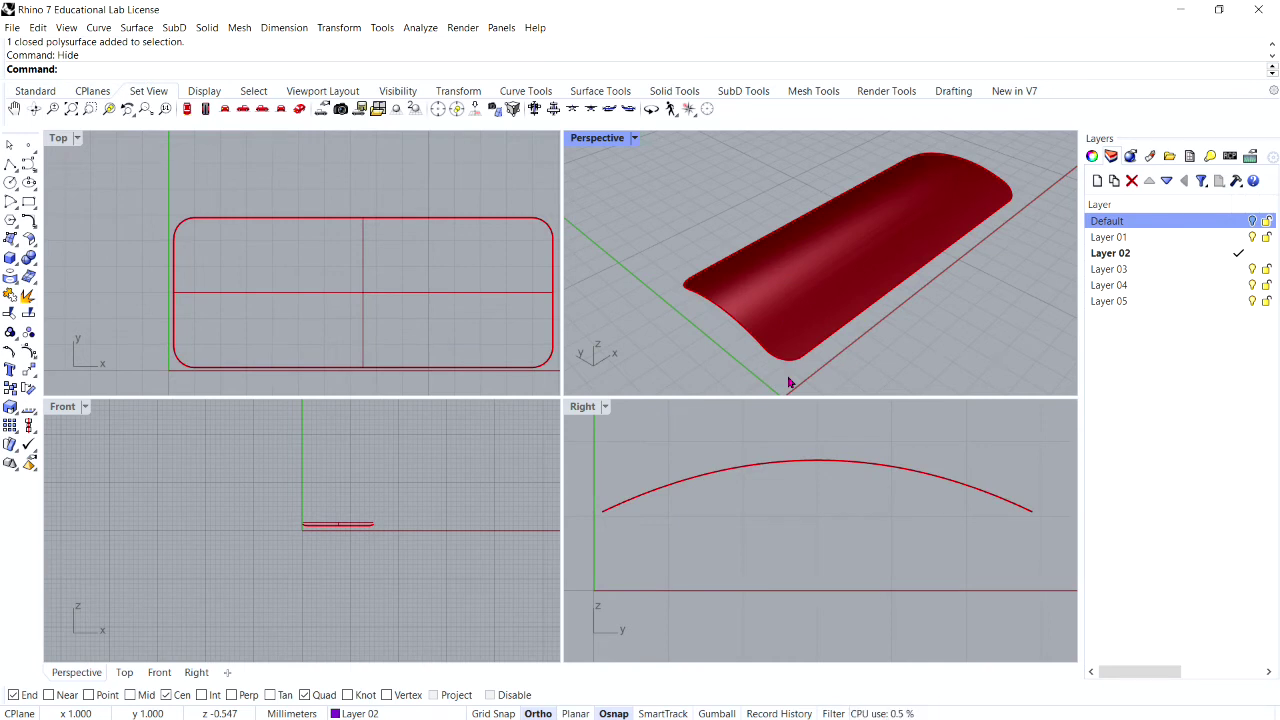
Step: Create the Rhino text in Arial Black, 3 mm high, as grouped curves and place it centred within the surface outline in the Top view
scroll(309, 249, down, 5)
scroll(347, 267, up, 5)
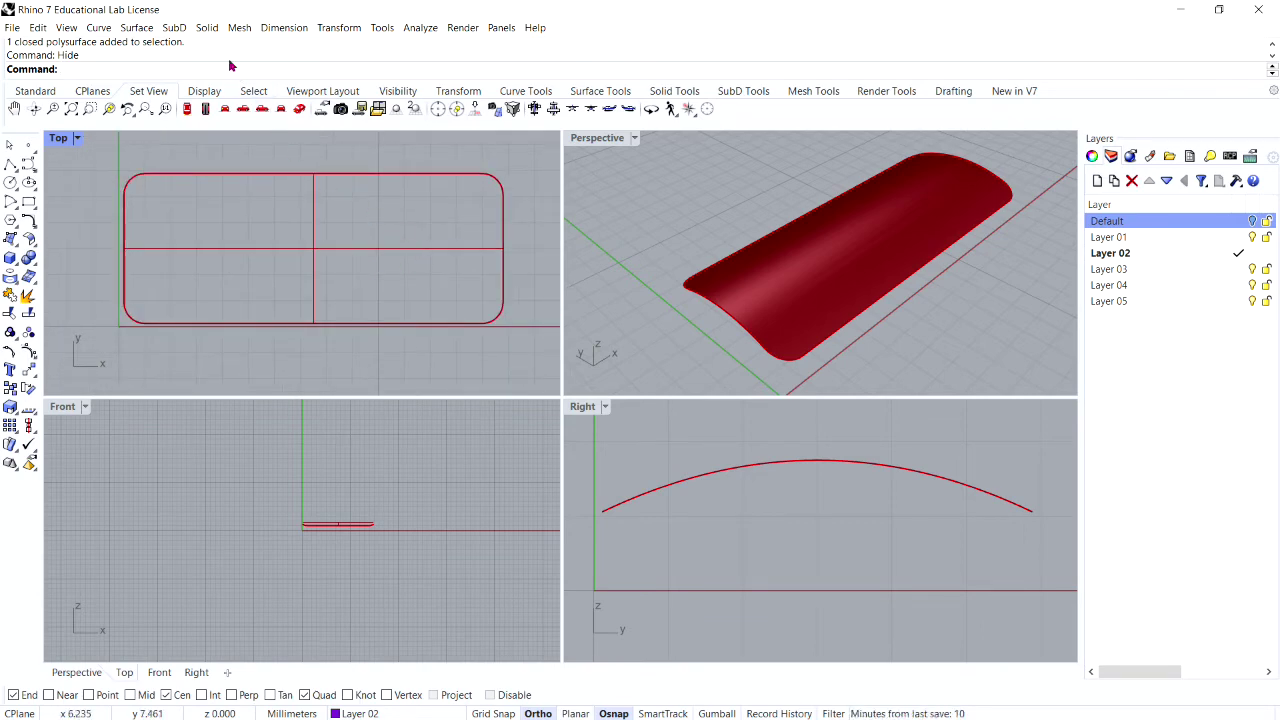
click(209, 28)
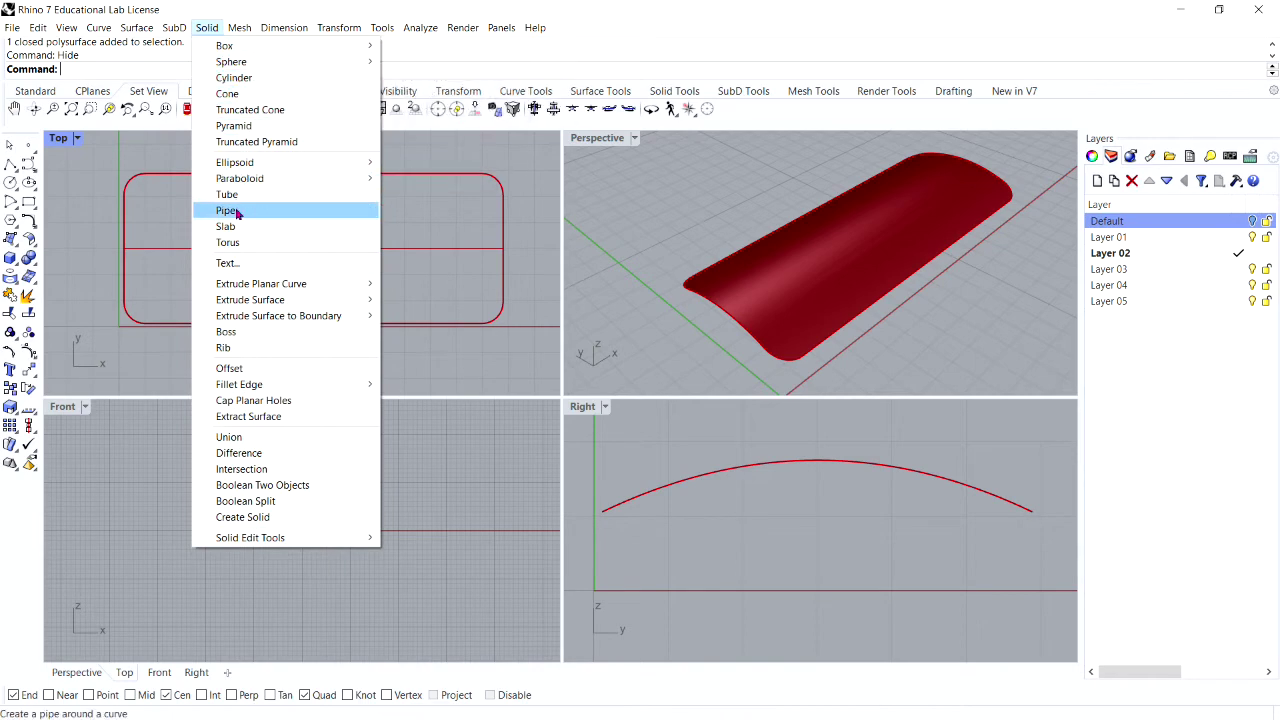
click(241, 265)
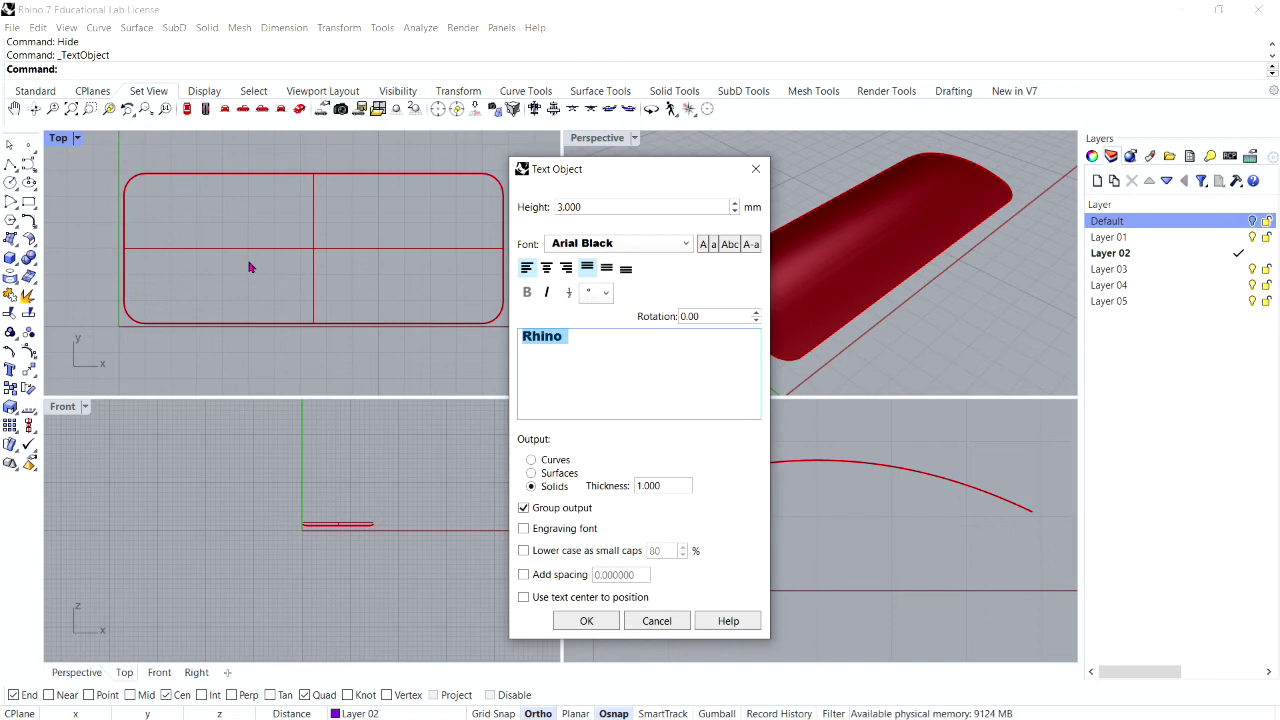
click(532, 461)
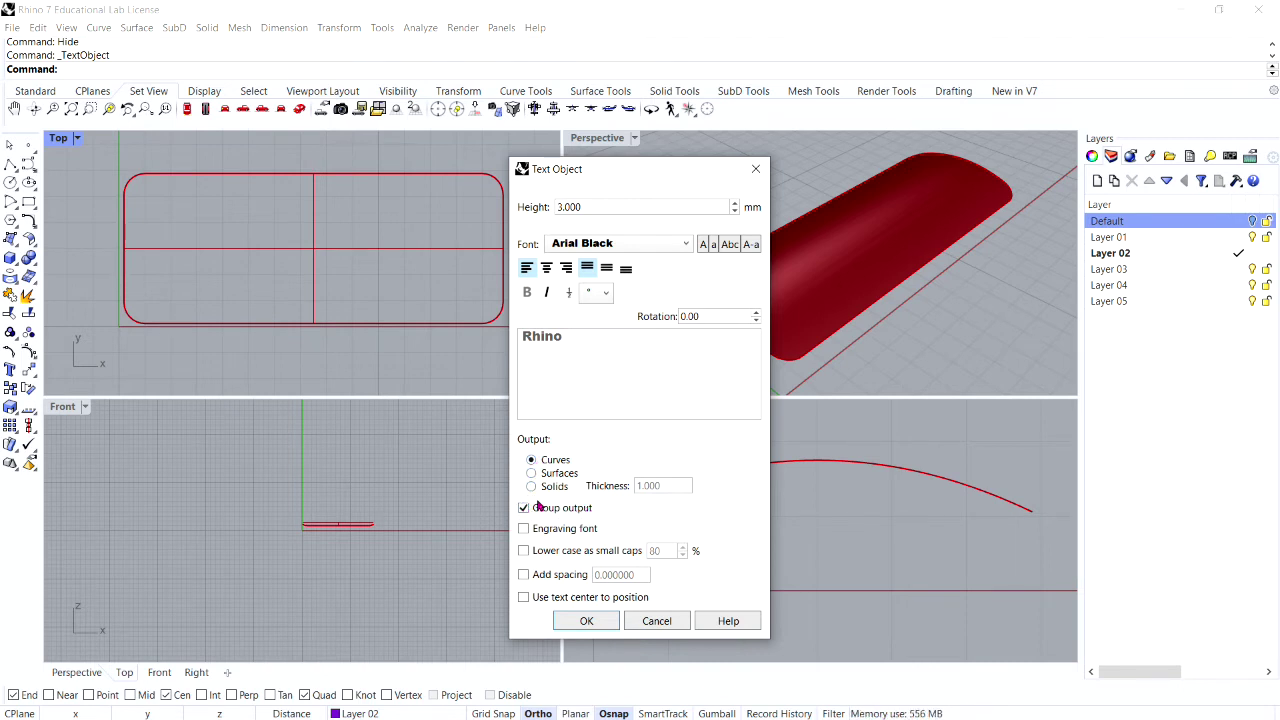
click(587, 621)
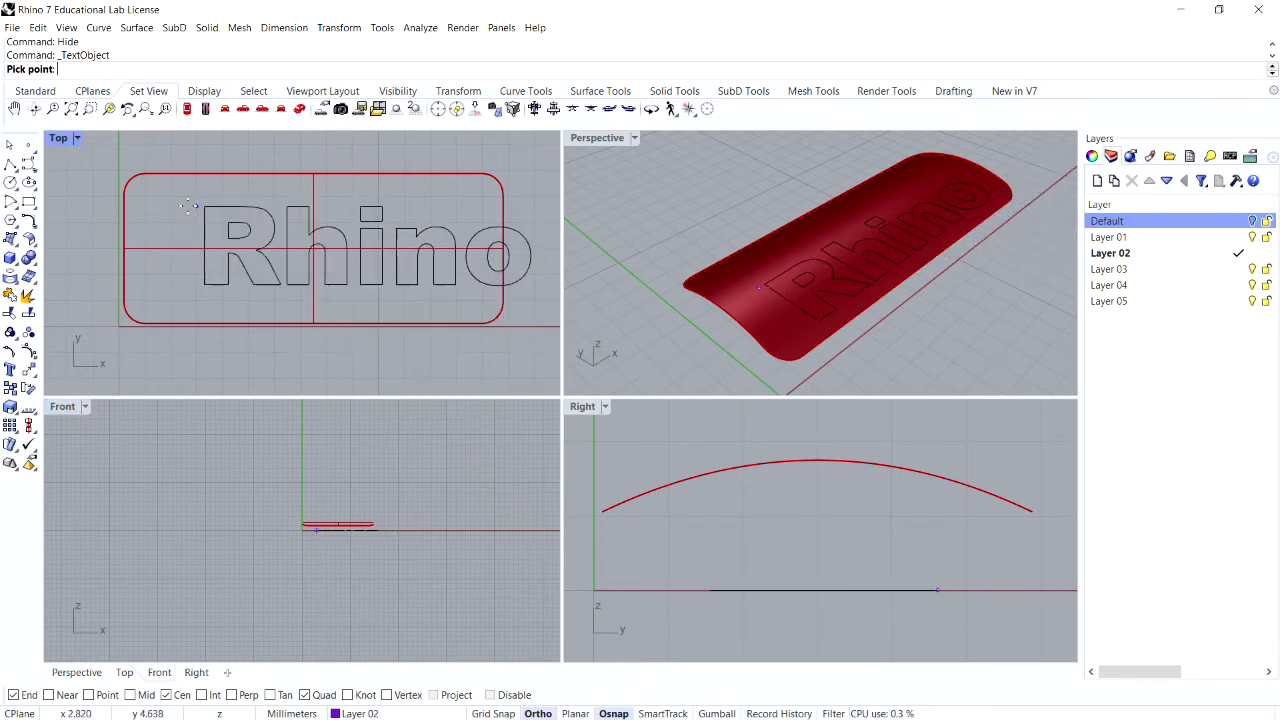
click(144, 210)
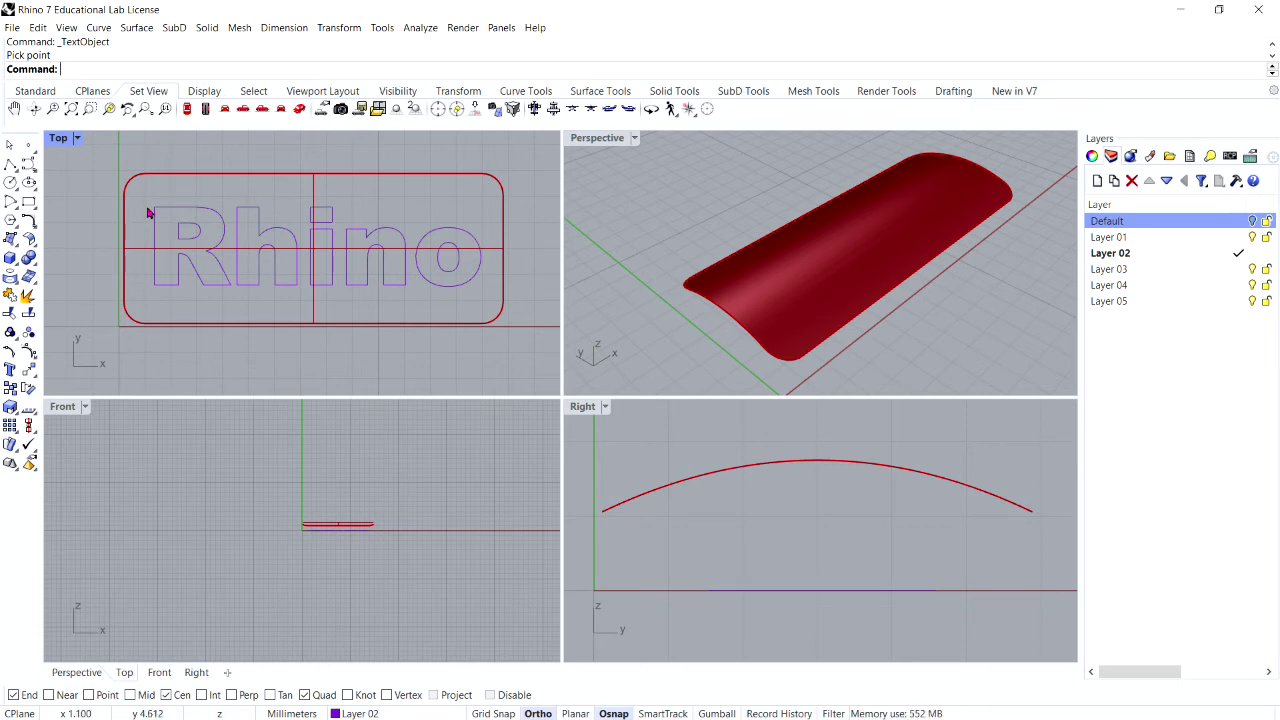
Step: Trim away the arched surface outside the letters, using the Rhino text curves as cutting objects
right_drag(874, 269, 766, 262)
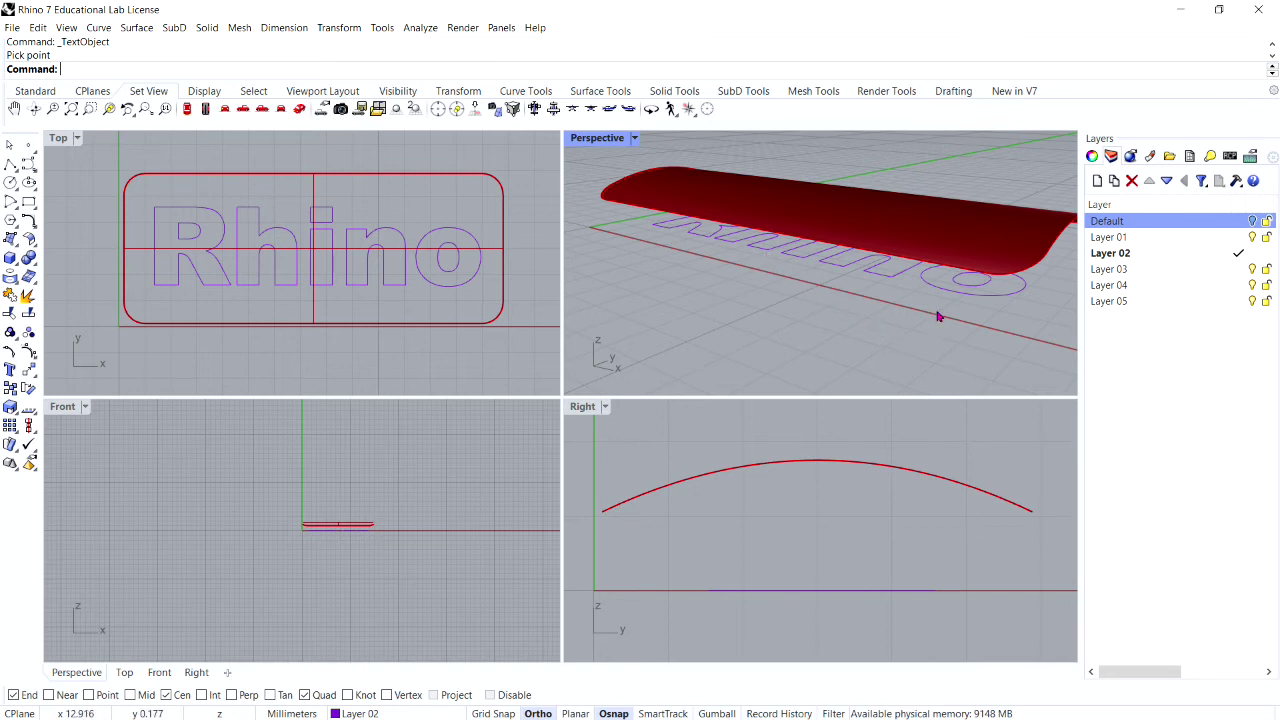
click(978, 295)
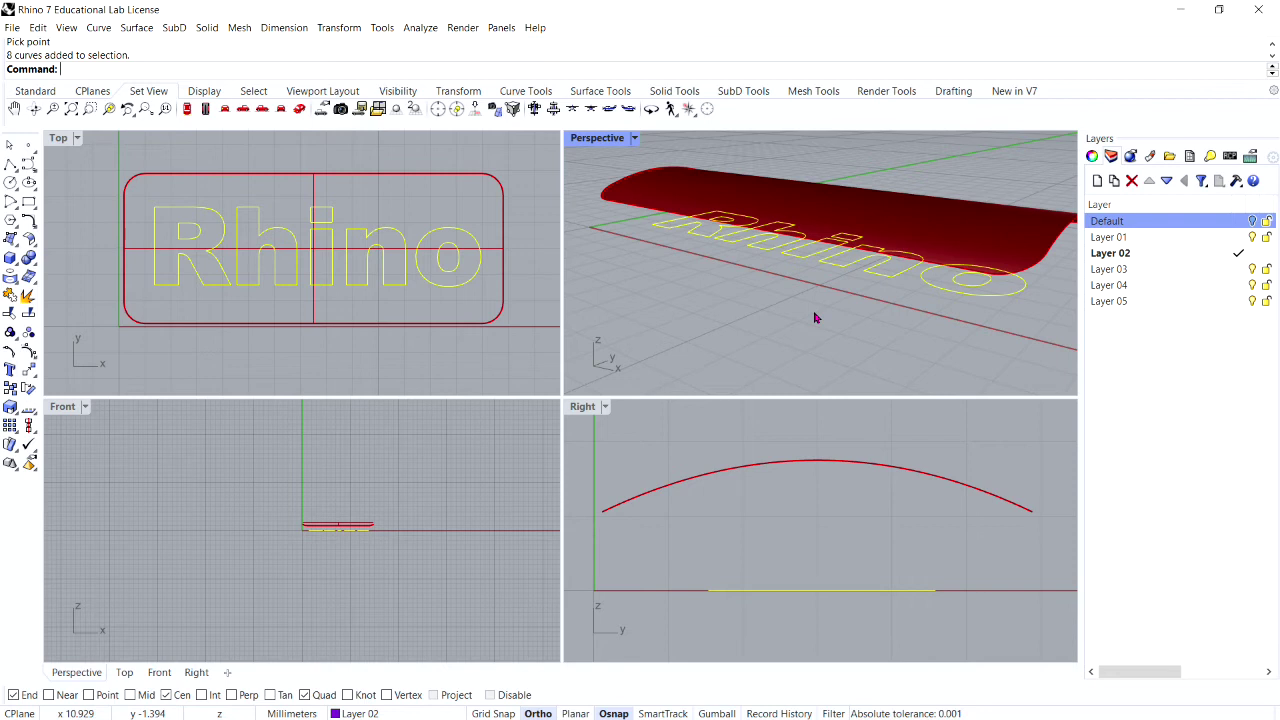
text(Trim)
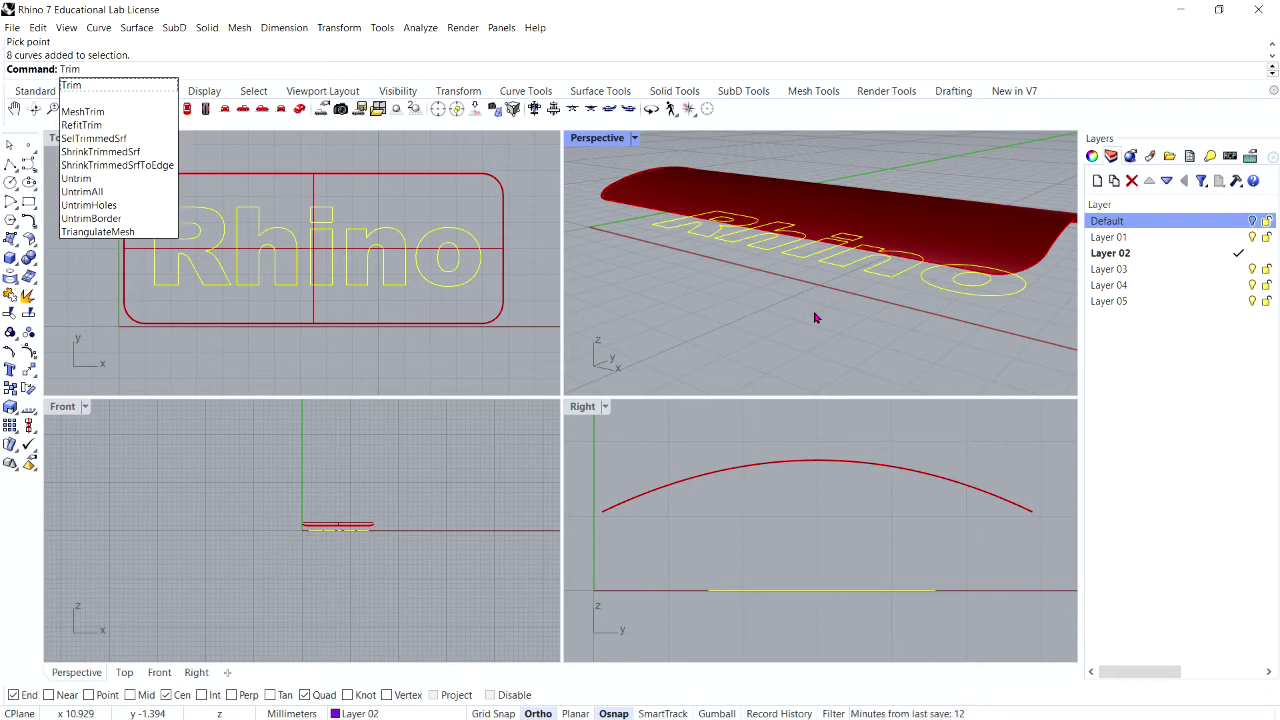
key(Return)
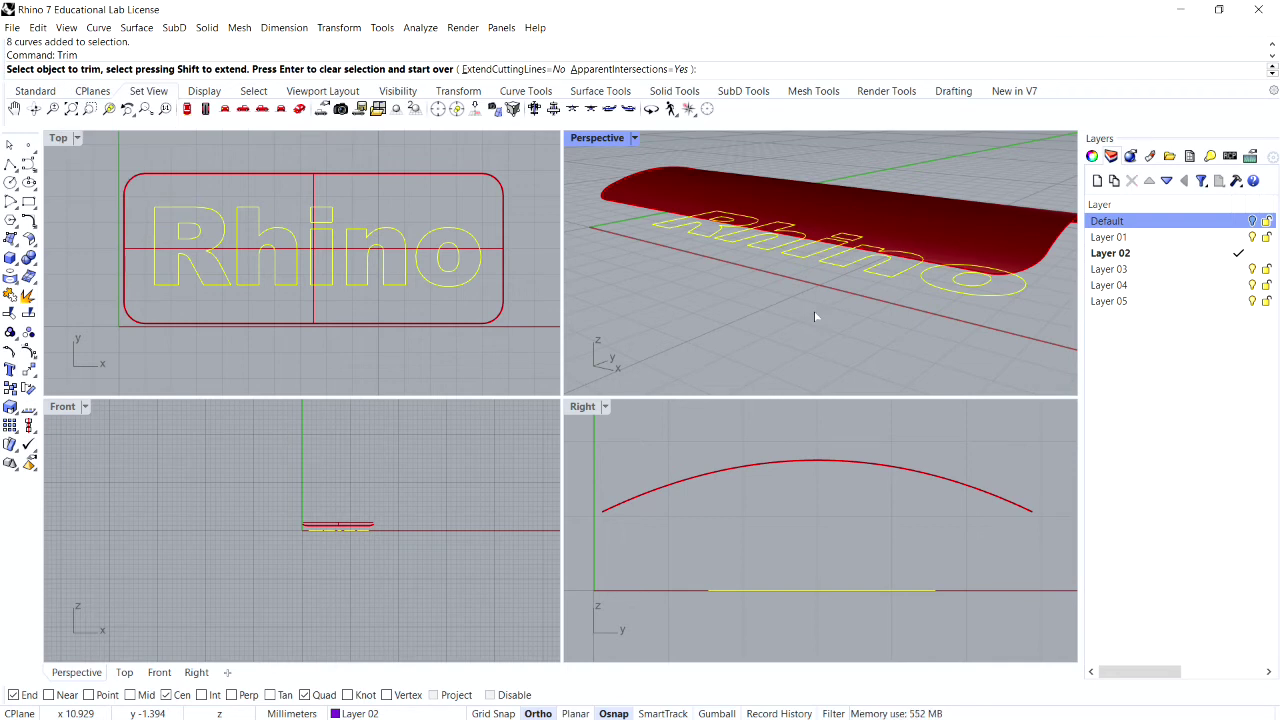
right_drag(814, 316, 755, 292)
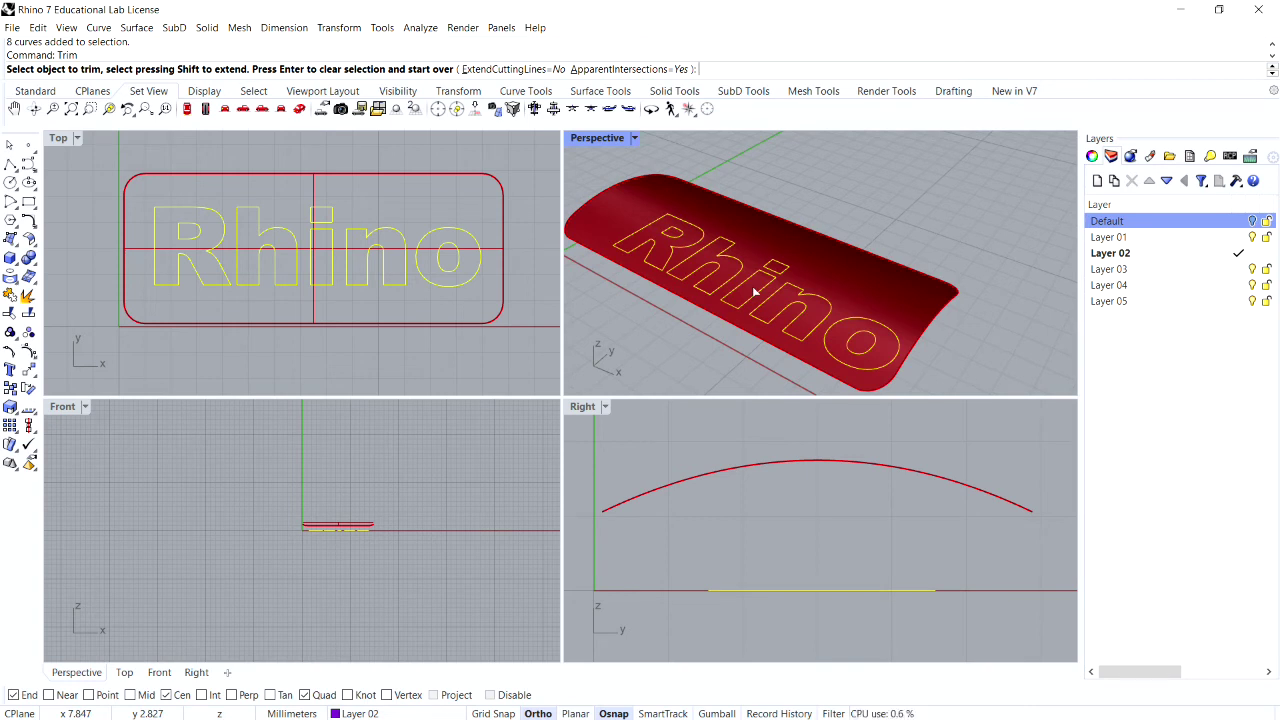
scroll(755, 292, down, 3)
right_drag(755, 292, 790, 243)
click(804, 251)
scroll(806, 258, up, 5)
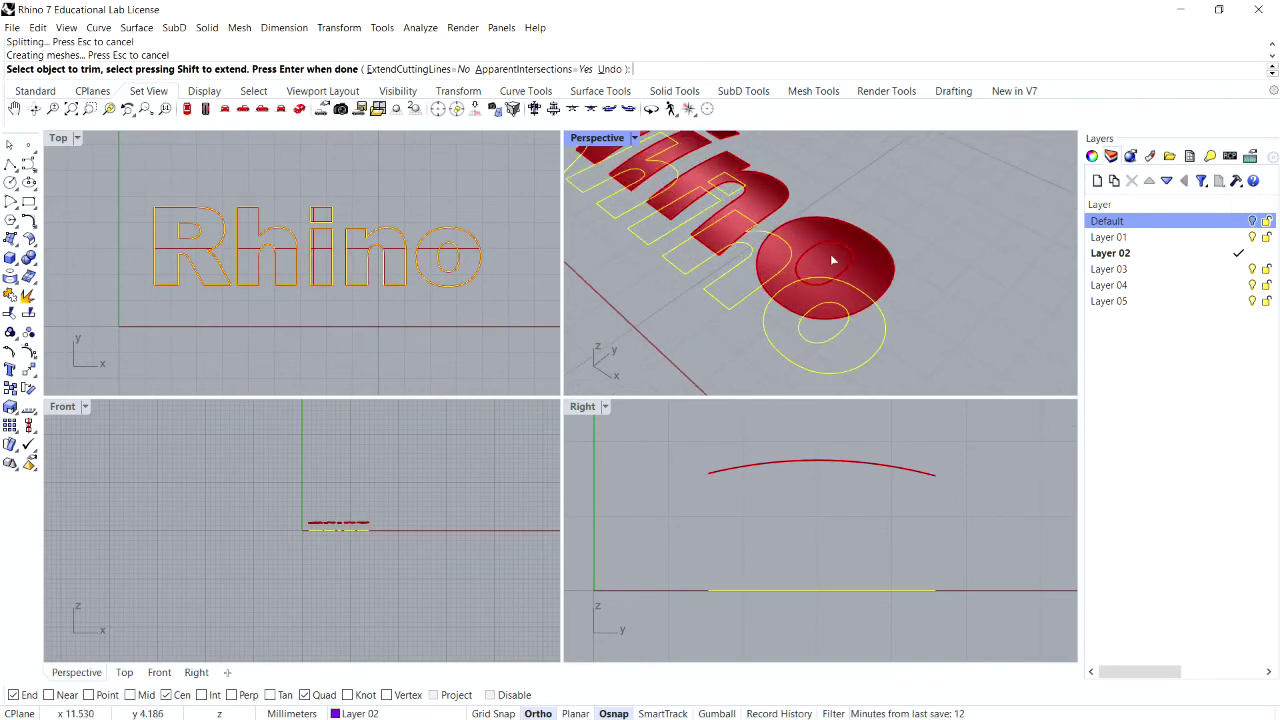
Step: Trim out the enclosed surface areas inside the letters o and R and finish the Trim command
click(832, 260)
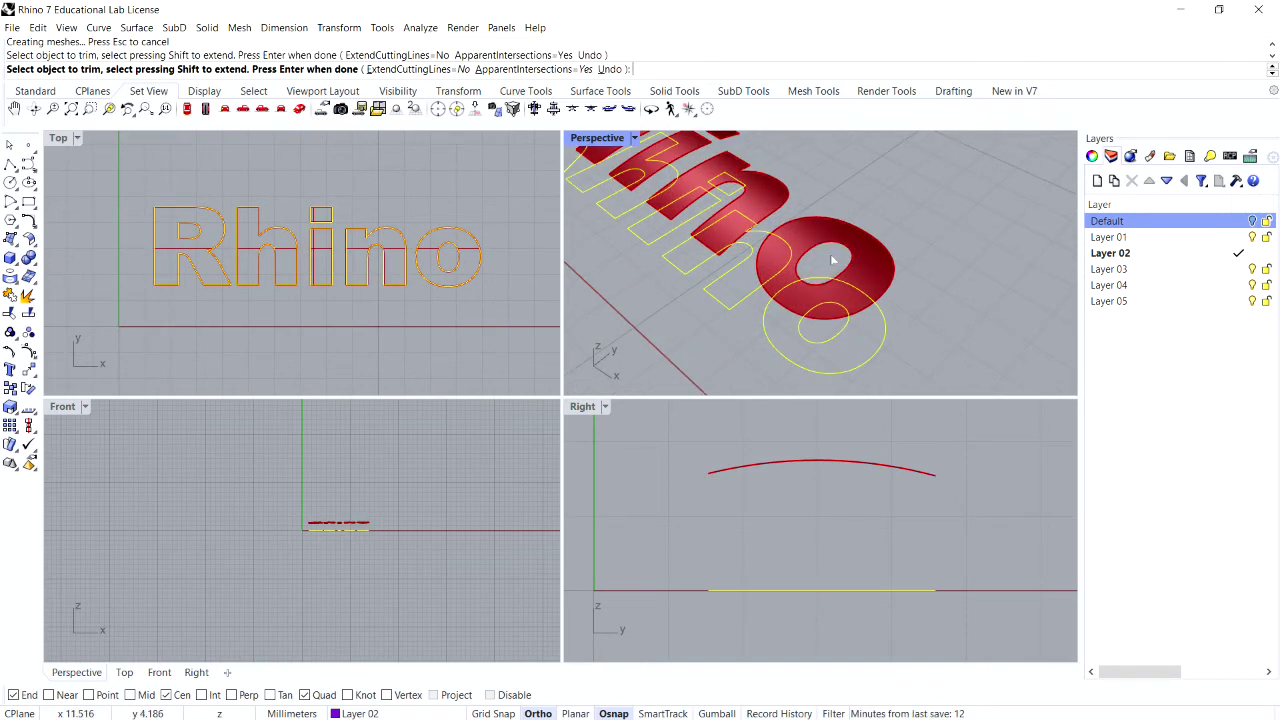
scroll(829, 257, down, 5)
scroll(743, 185, up, 3)
scroll(743, 185, up, 4)
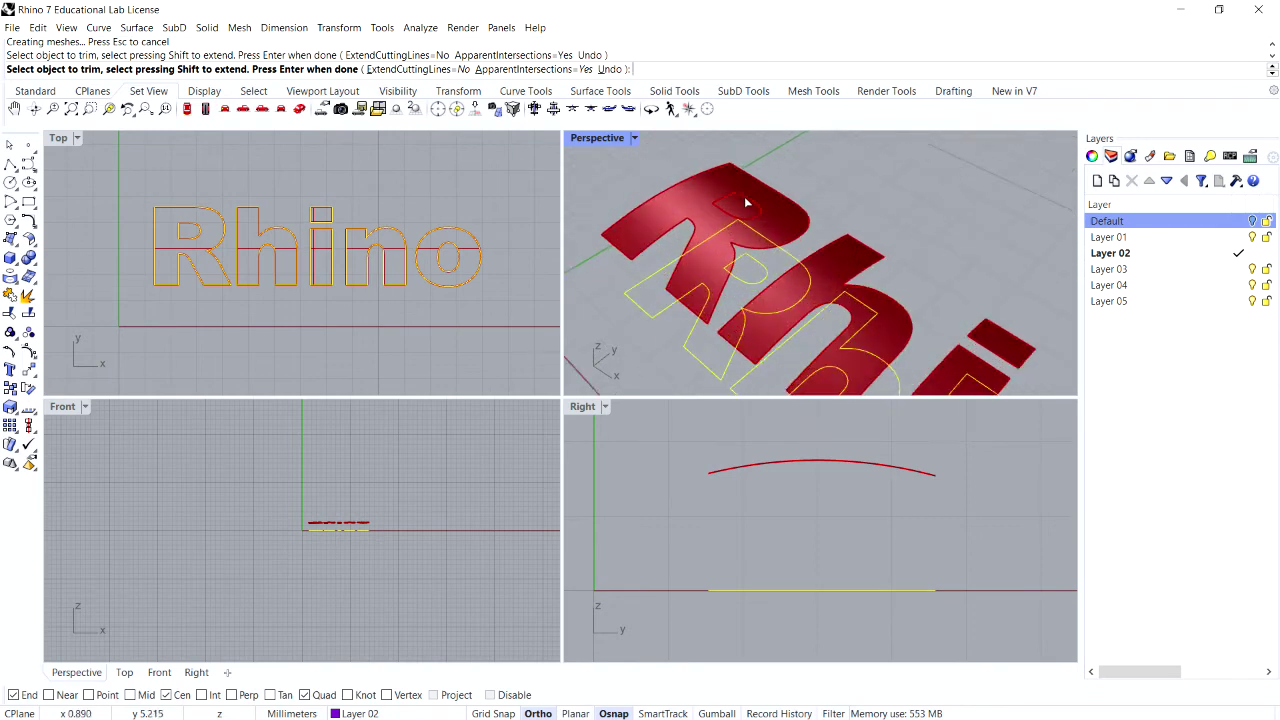
click(743, 205)
scroll(743, 205, down, 5)
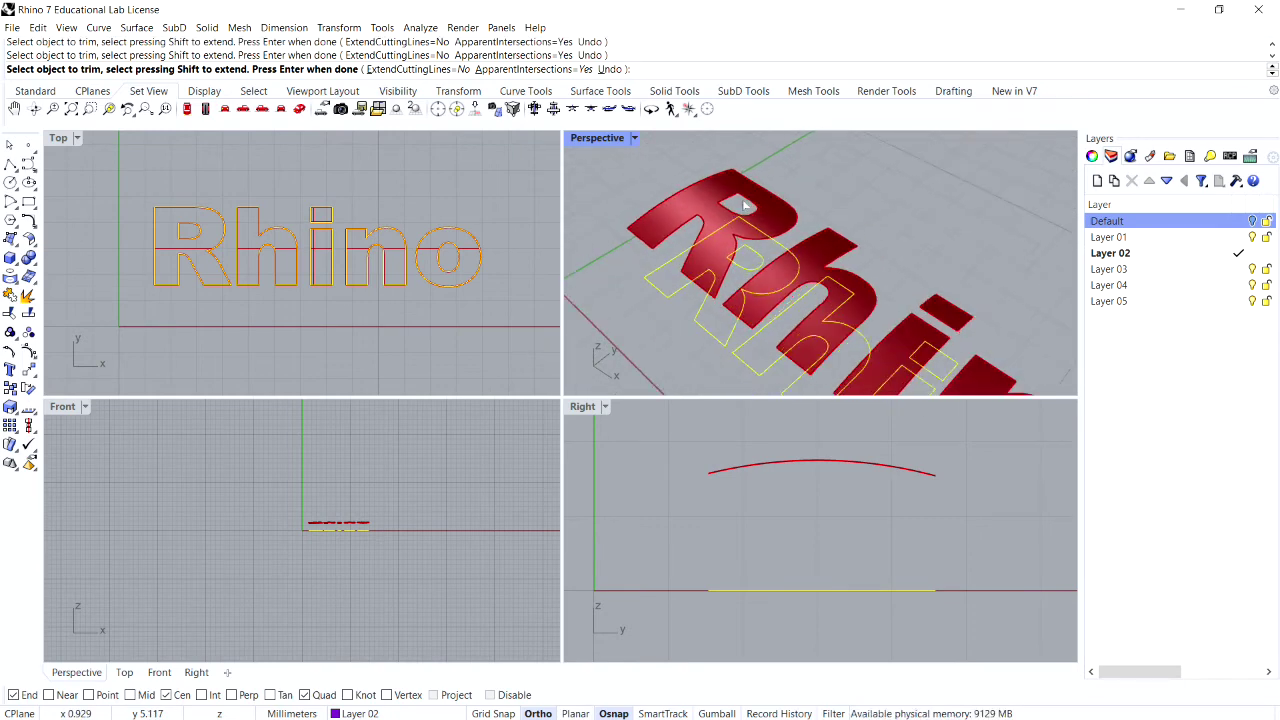
key(Return)
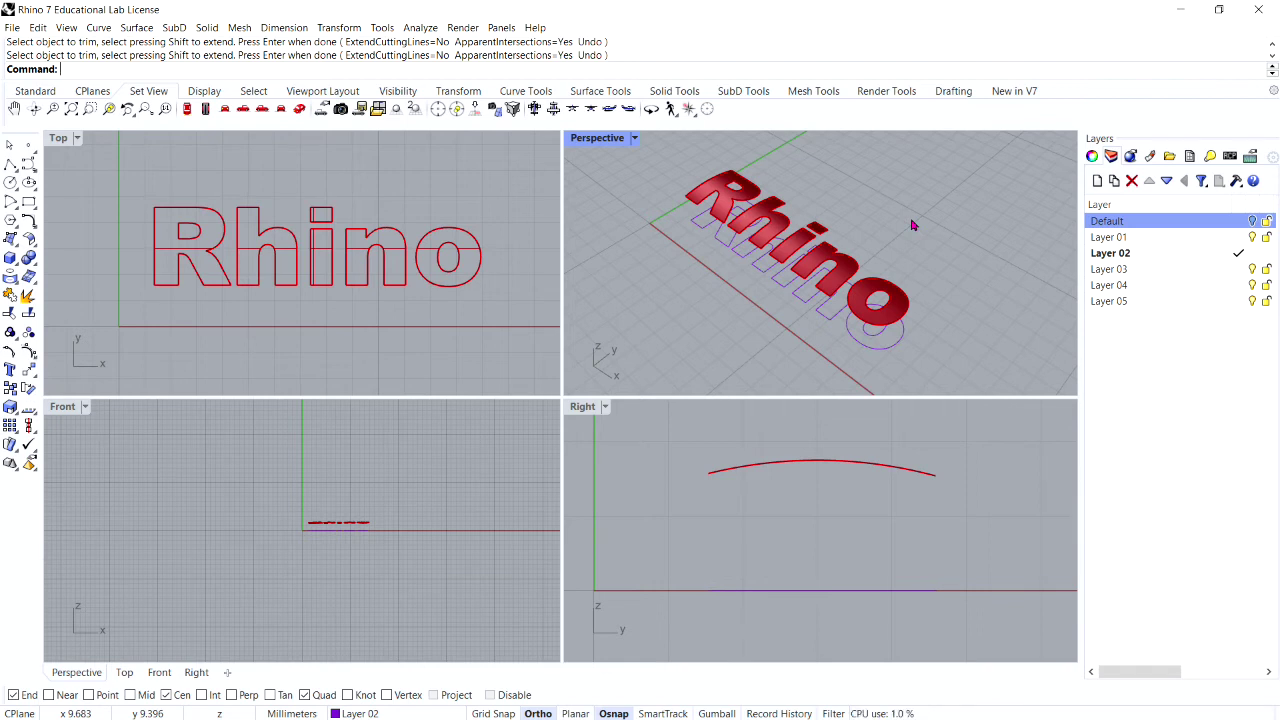
Step: Delete the flat Rhino text curves lying below the letter surfaces
right_drag(914, 229, 920, 200)
click(889, 322)
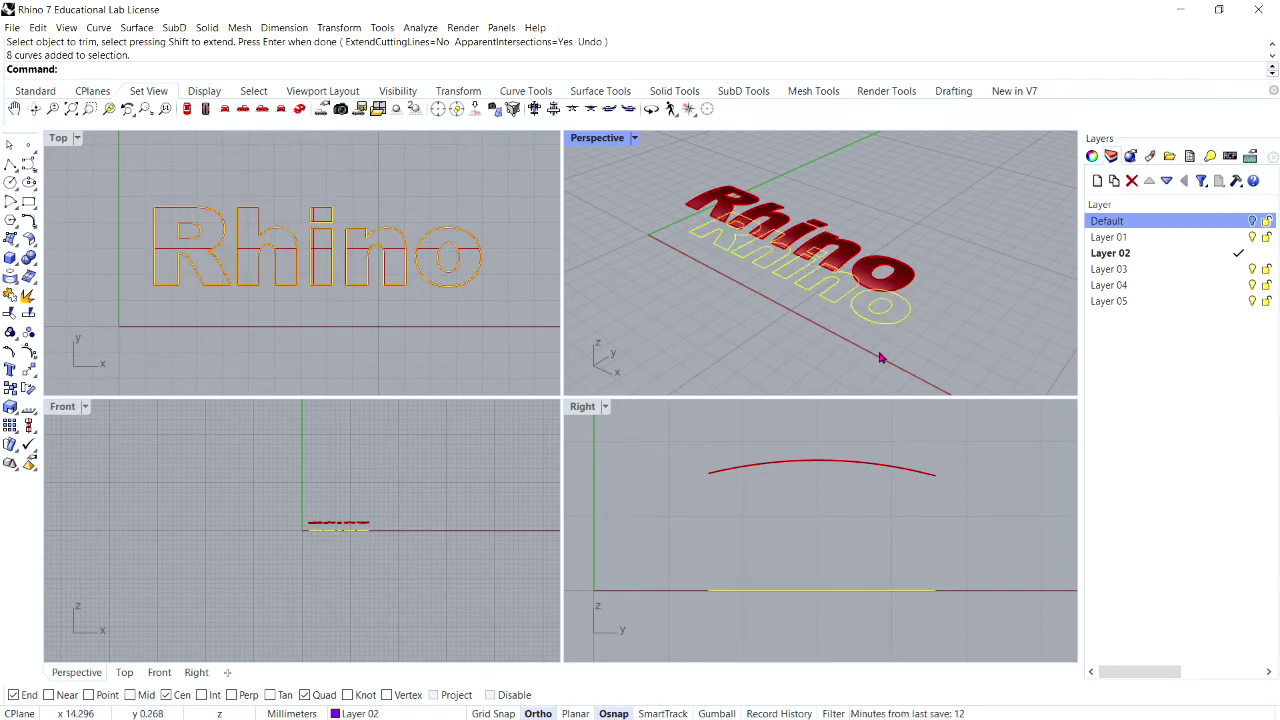
key(Delete)
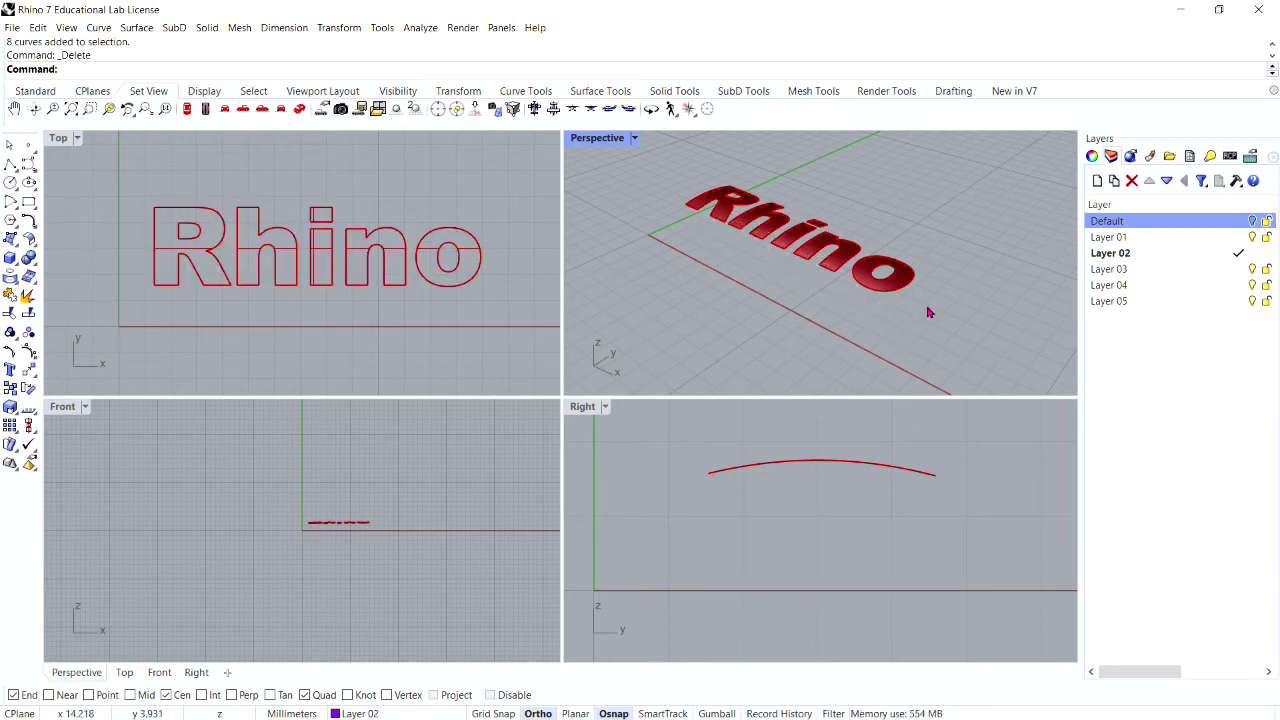
drag(935, 305, 678, 176)
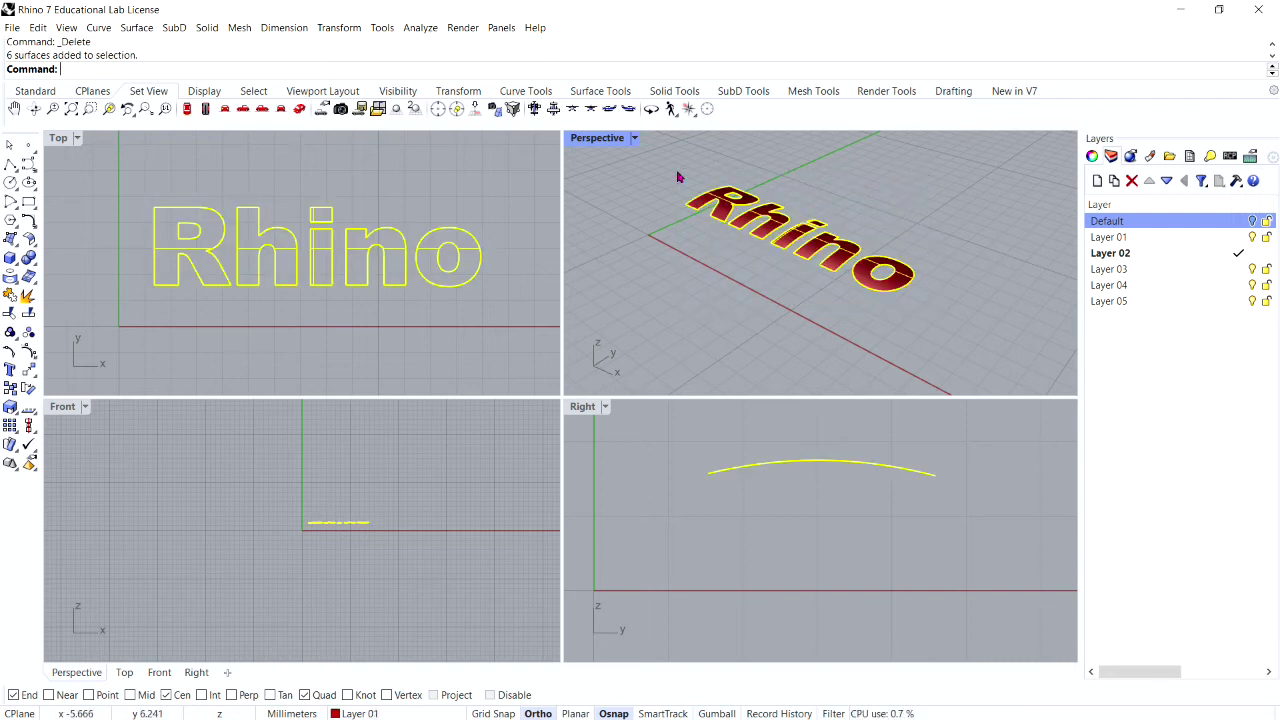
key(Escape)
text(Grasshopper)
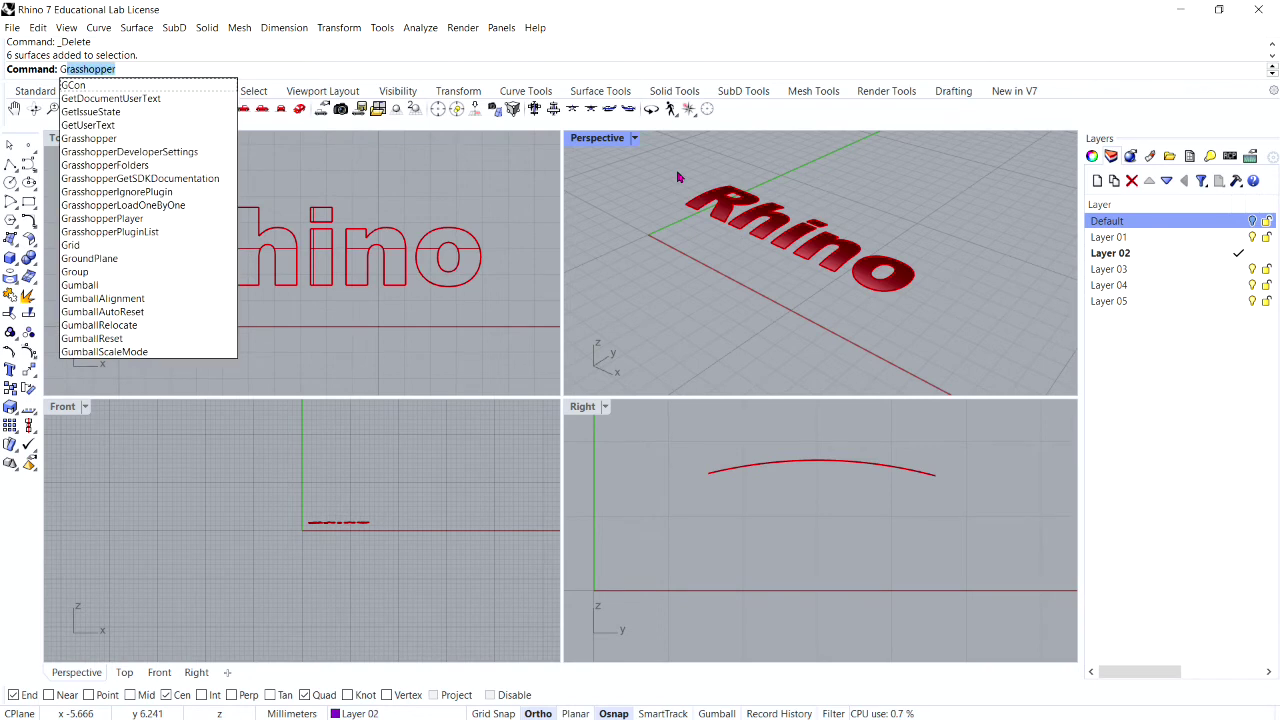
Step: Group all the curved Rhino letter surfaces
drag(669, 157, 966, 348)
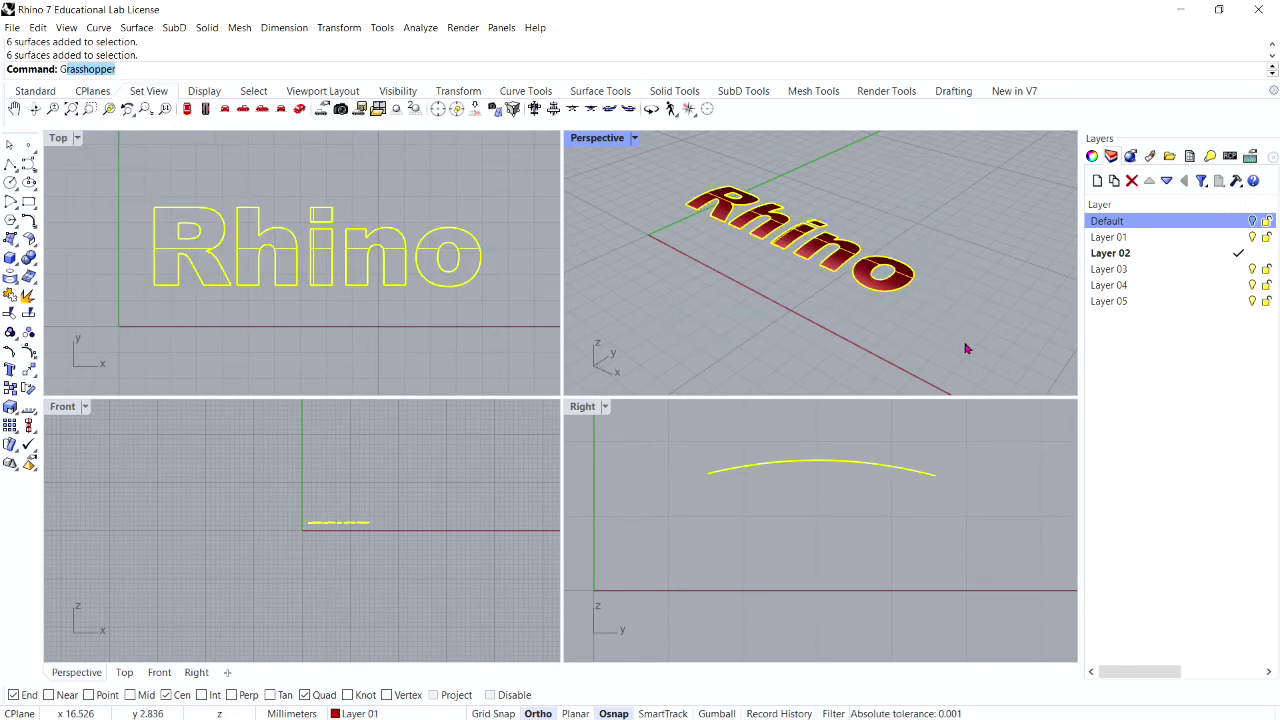
text(grou)
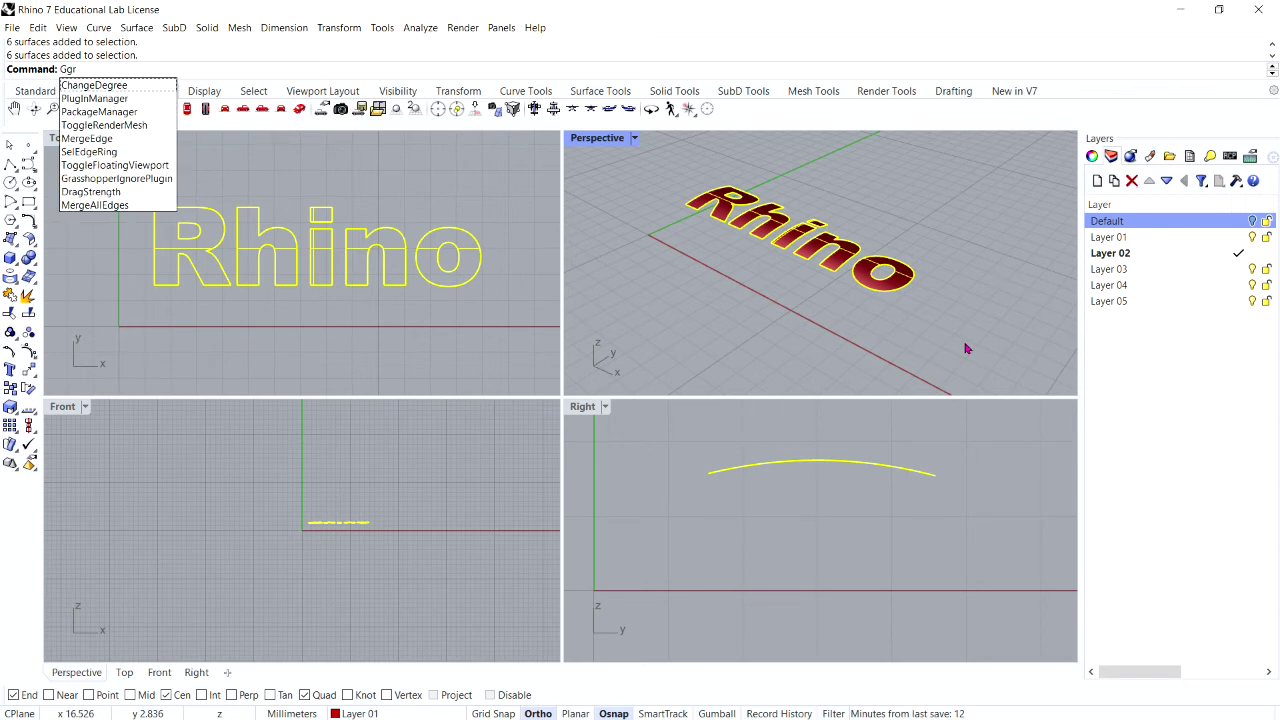
key(BackSpace)
key(BackSpace)
key(BackSpace)
key(BackSpace)
key(BackSpace)
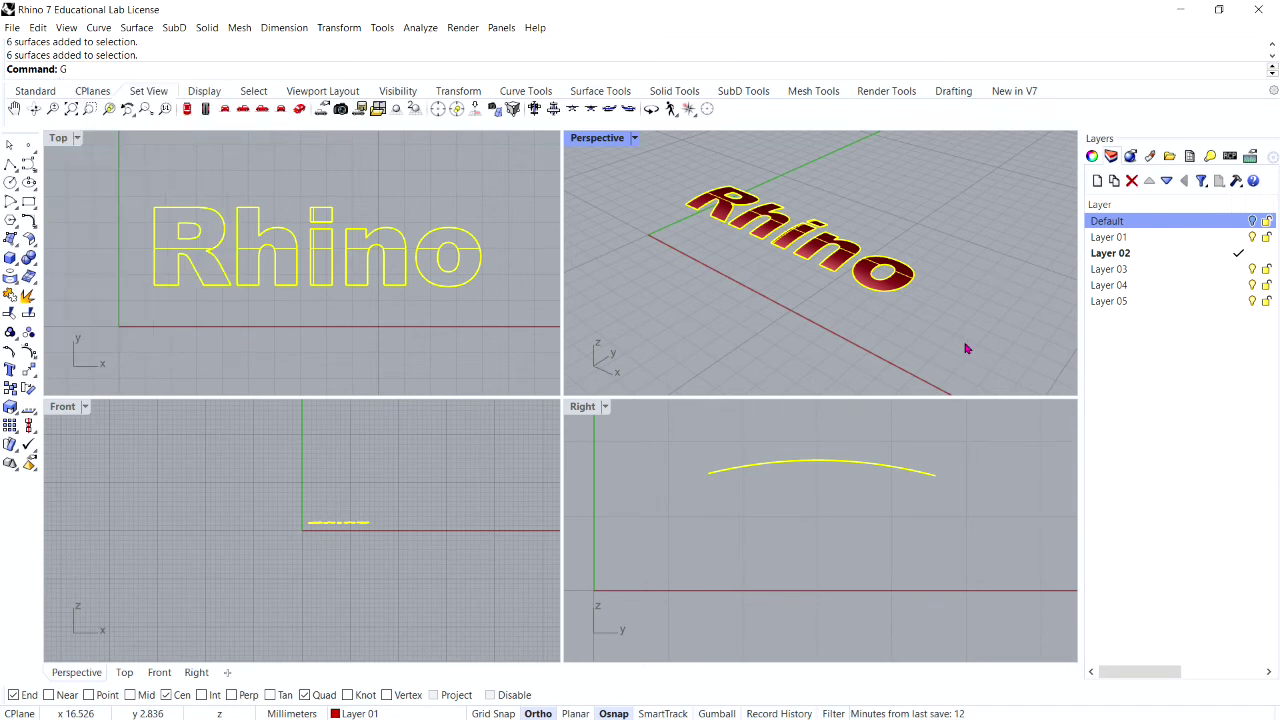
text(Gro)
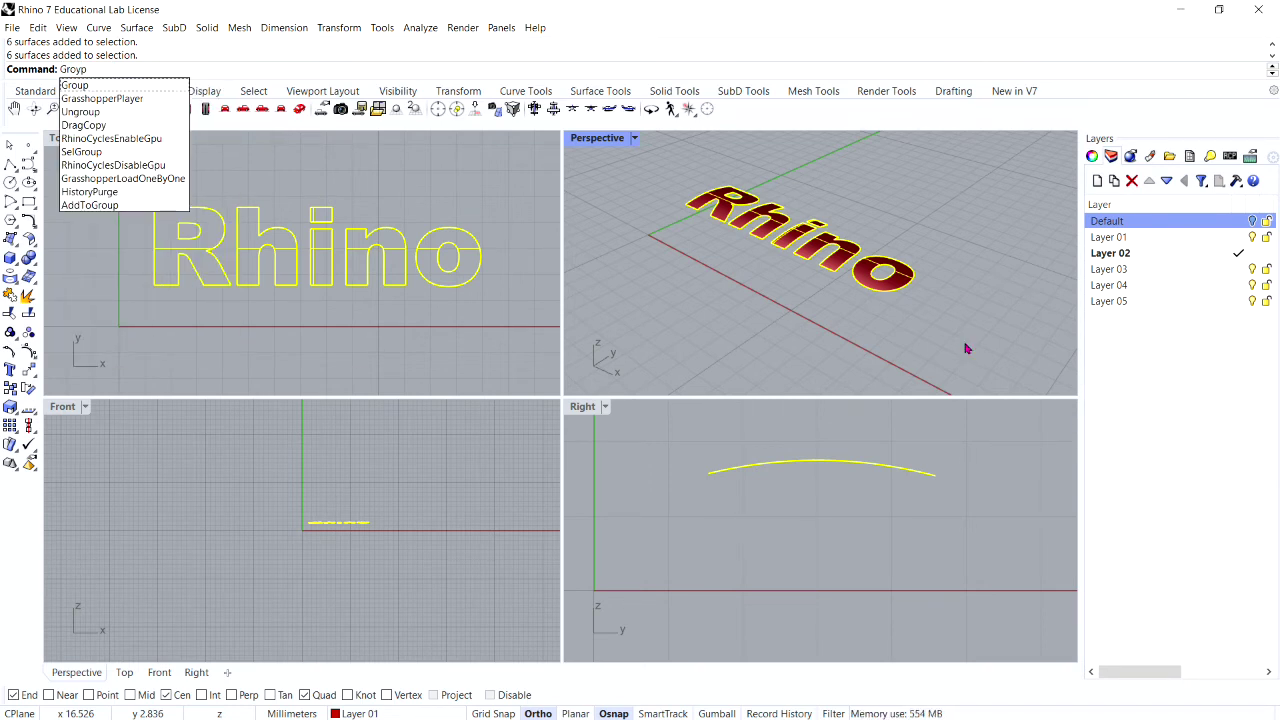
text(up)
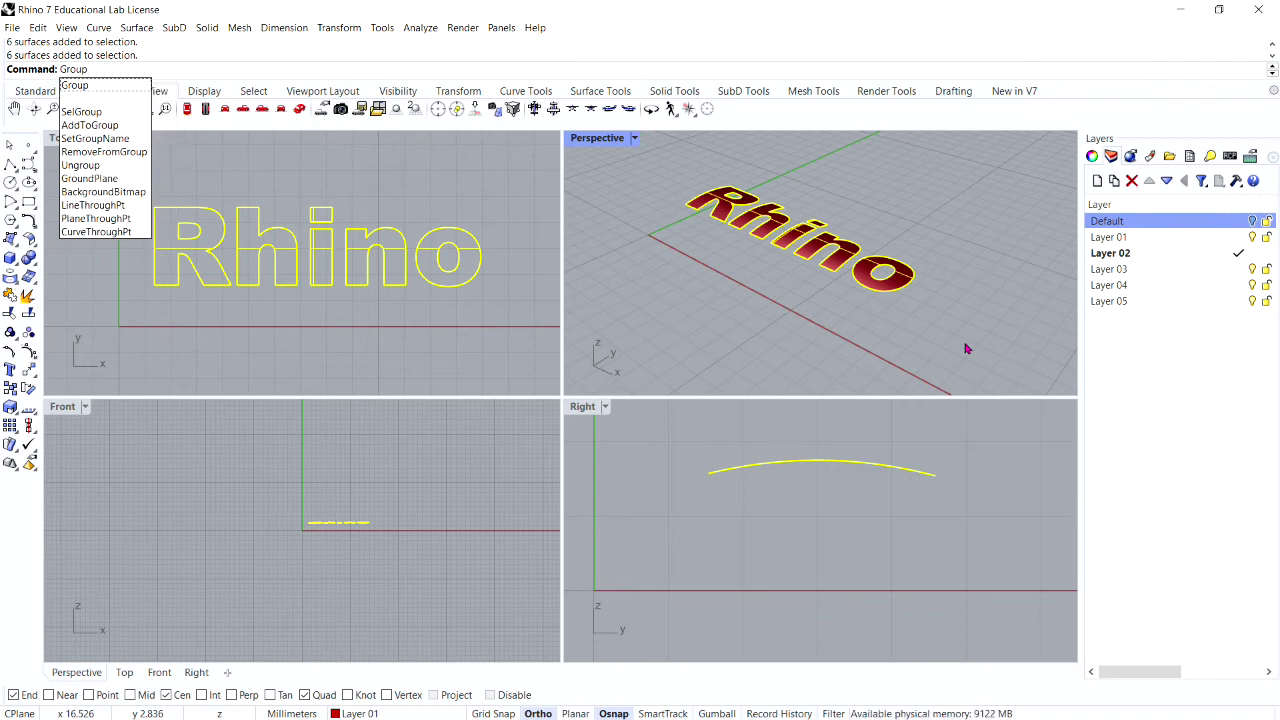
key(Return)
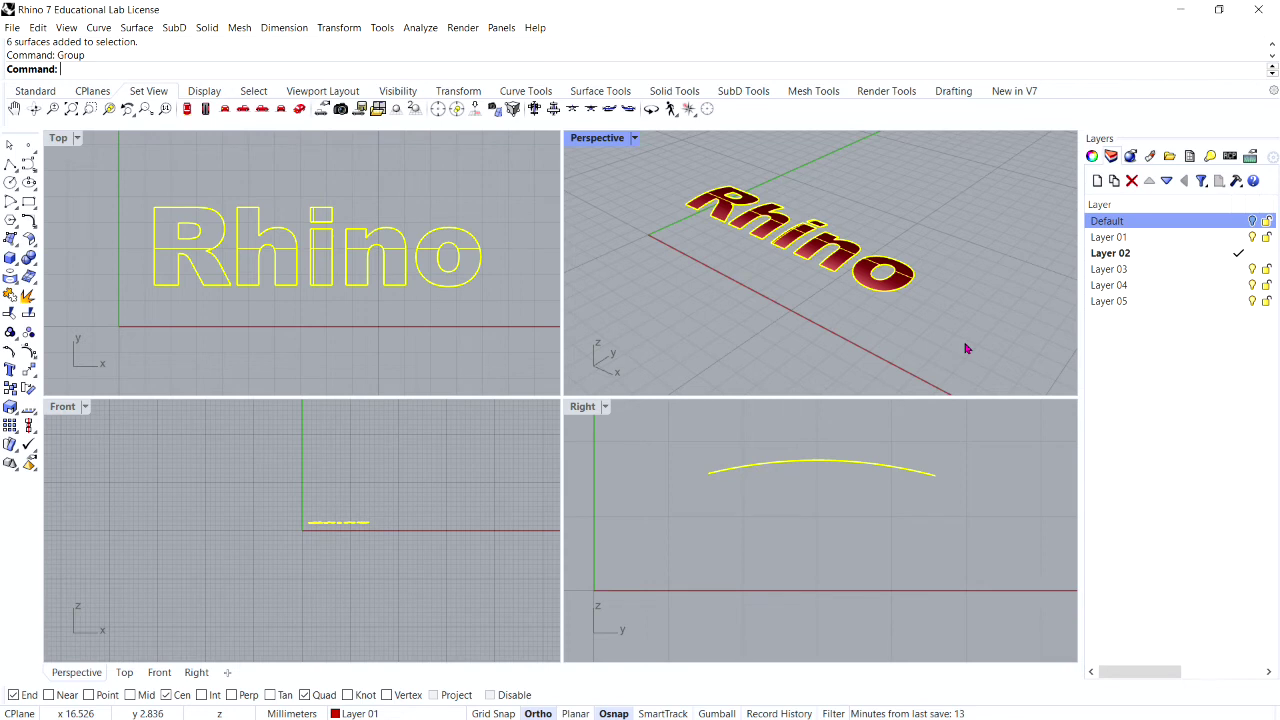
click(965, 348)
scroll(851, 252, up, 3)
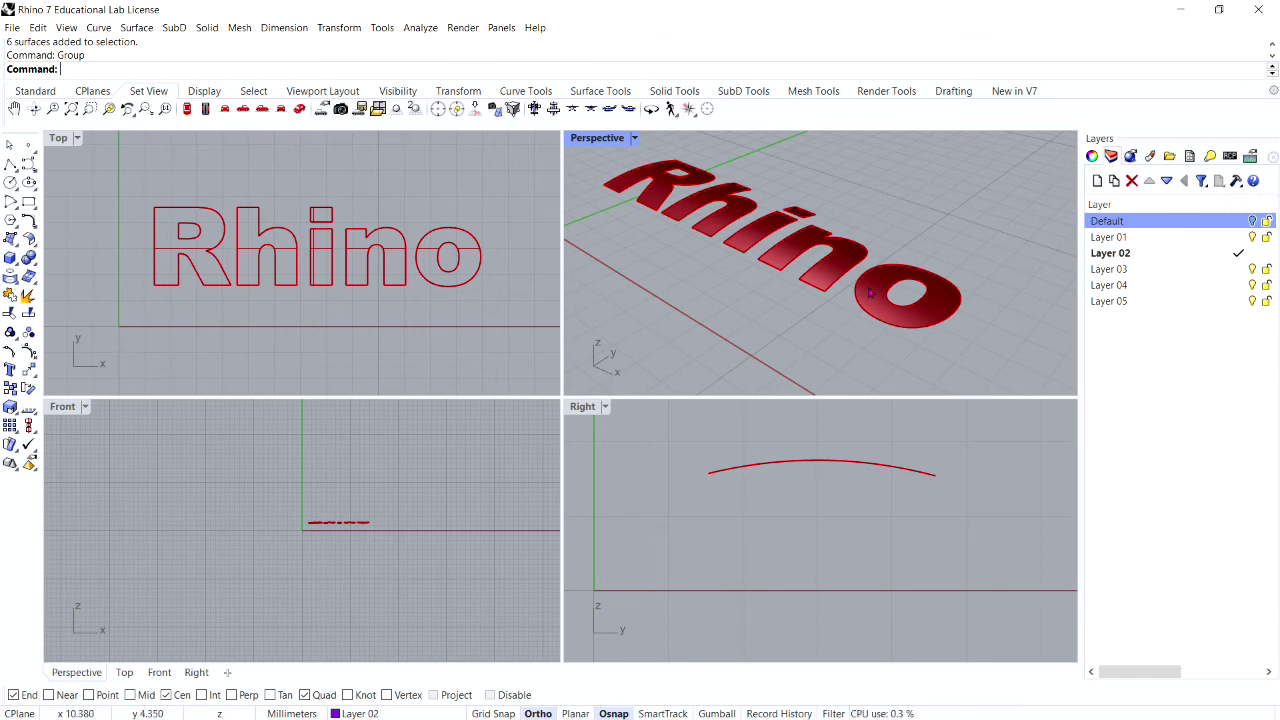
Step: Thicken the grouped Rhino letter surfaces into solids with OffsetSrf, using a 0.1 mm distance on both sides and Solid=Yes
click(874, 293)
key(Left)
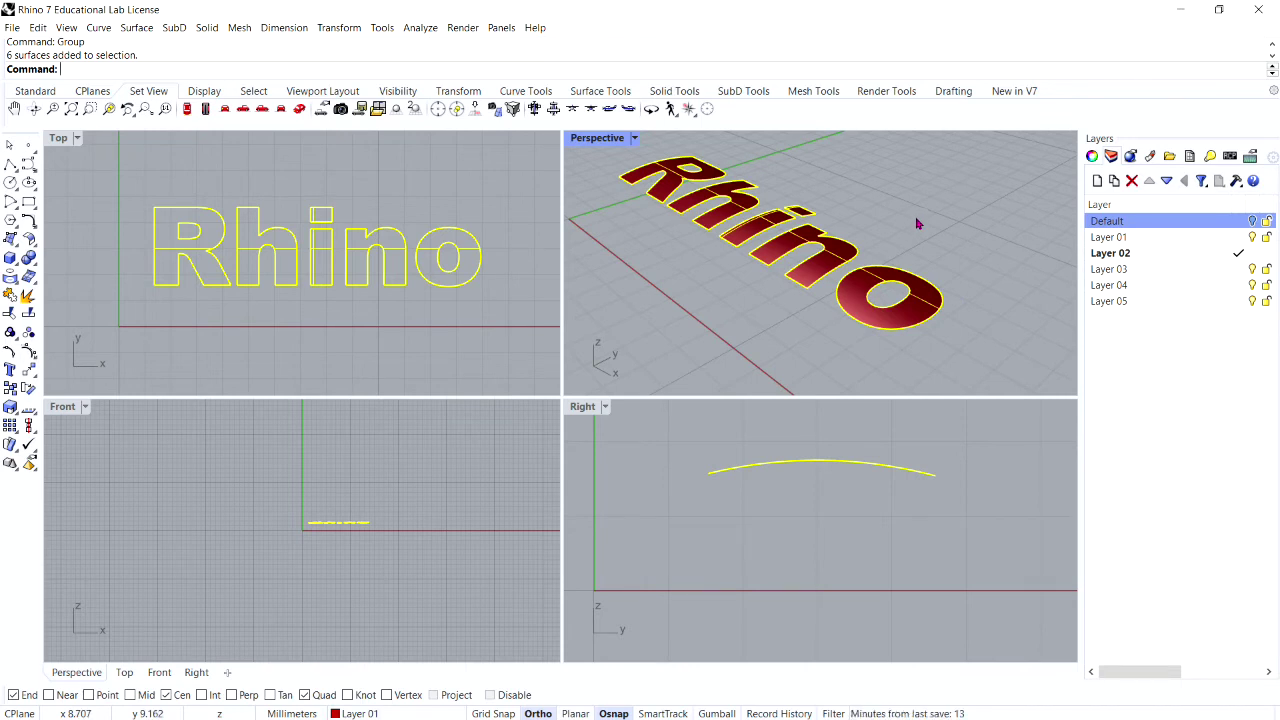
text(Offset)
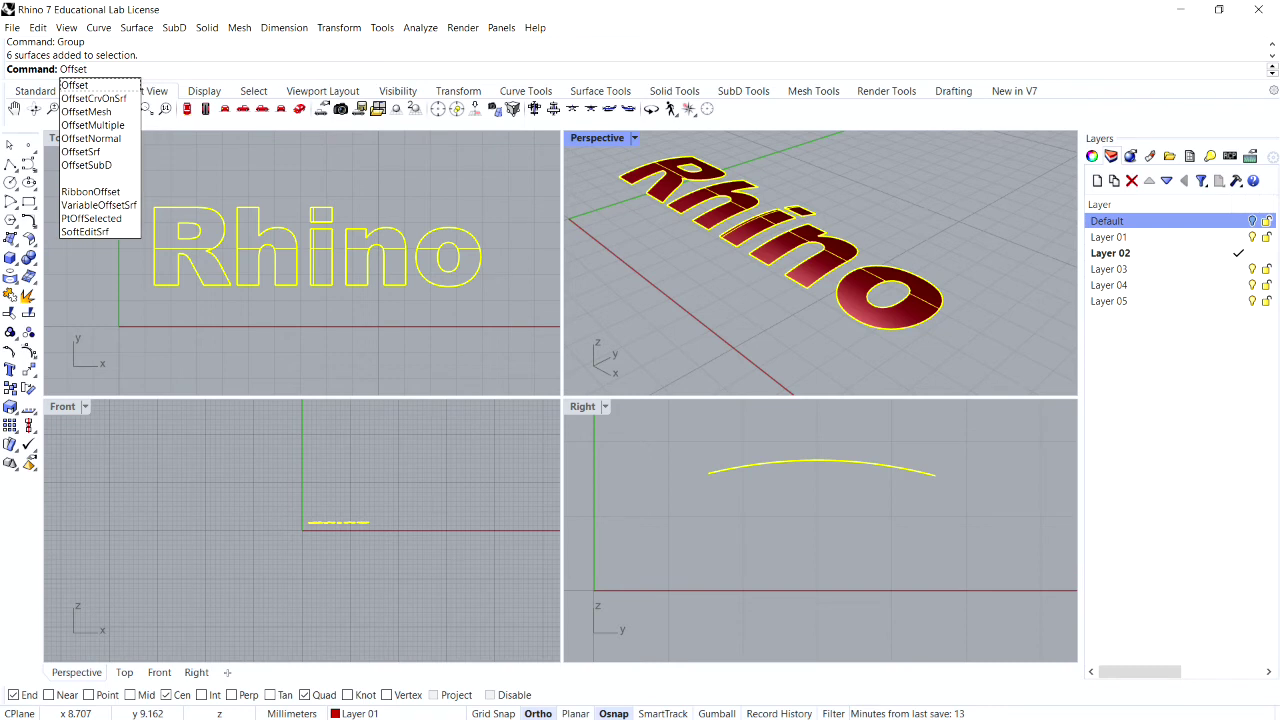
text(Srf)
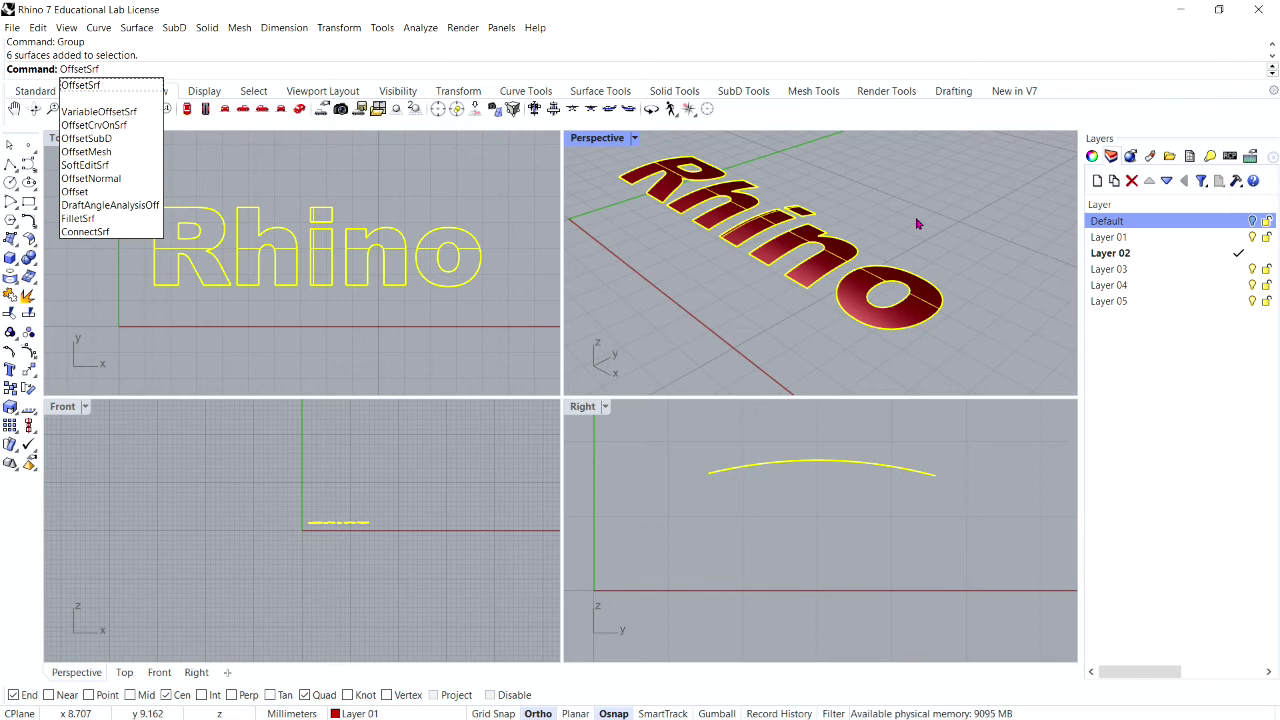
key(Return)
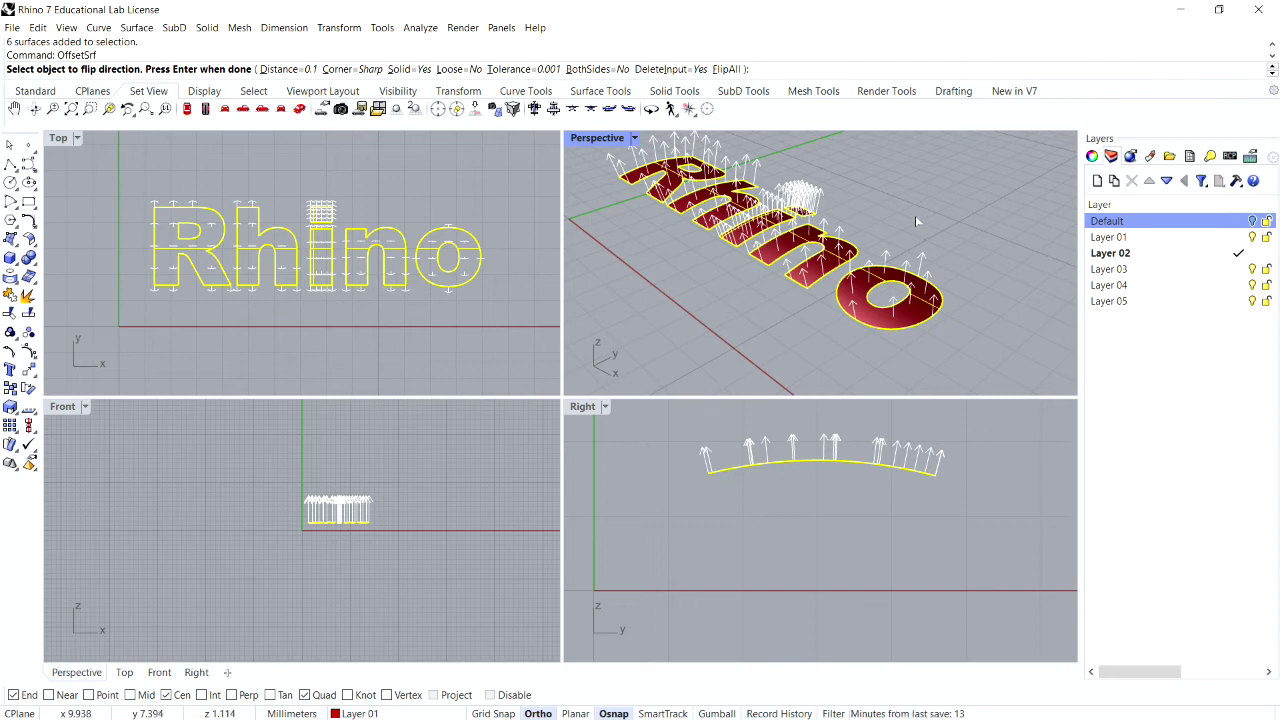
click(595, 72)
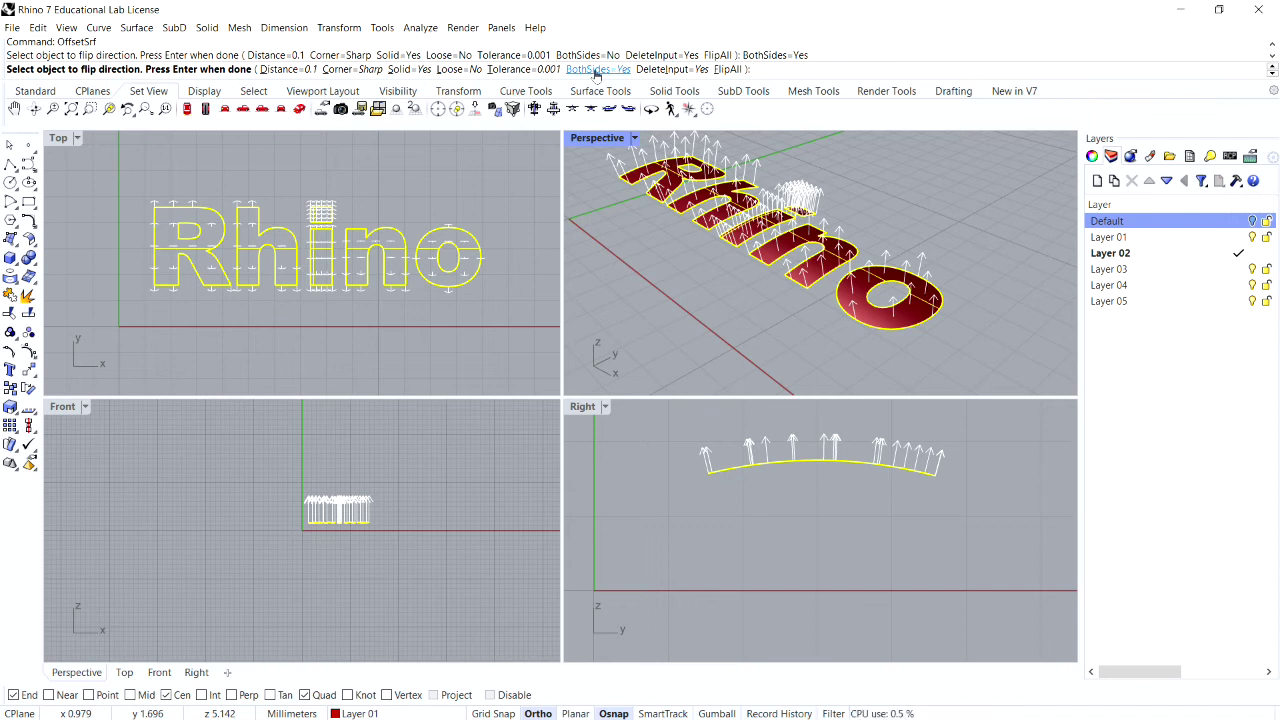
click(419, 72)
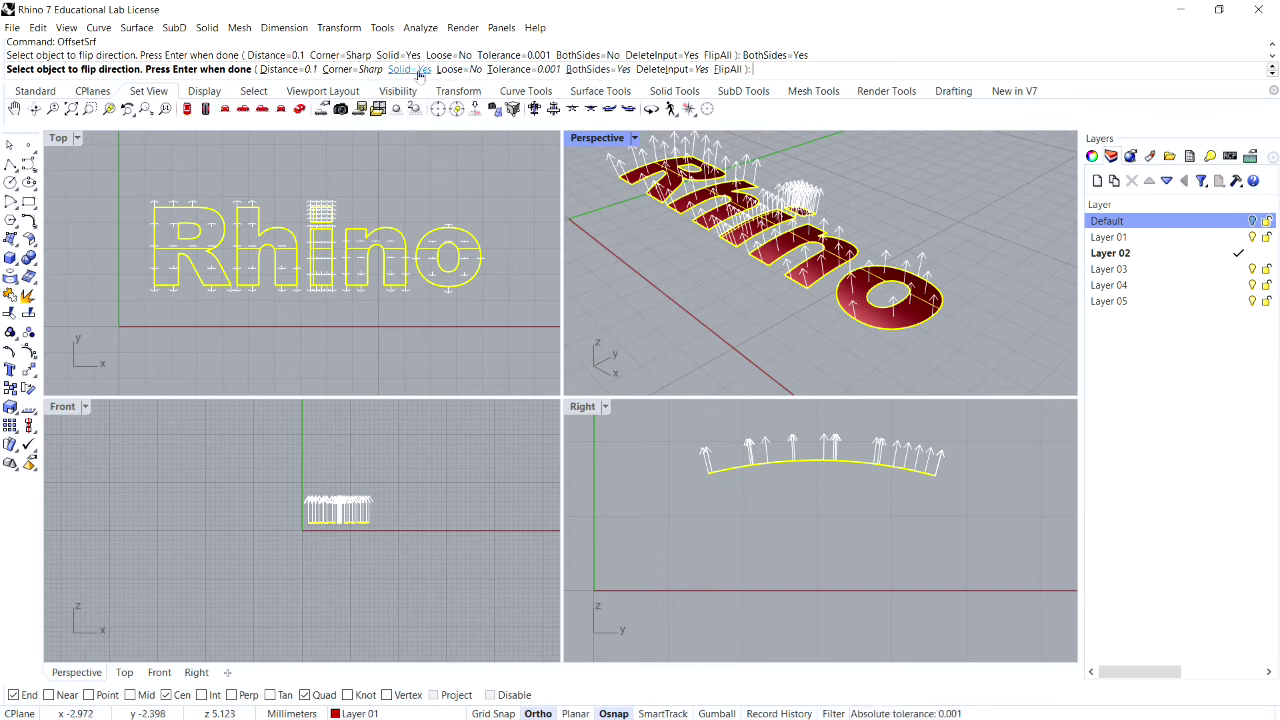
click(283, 71)
text(1)
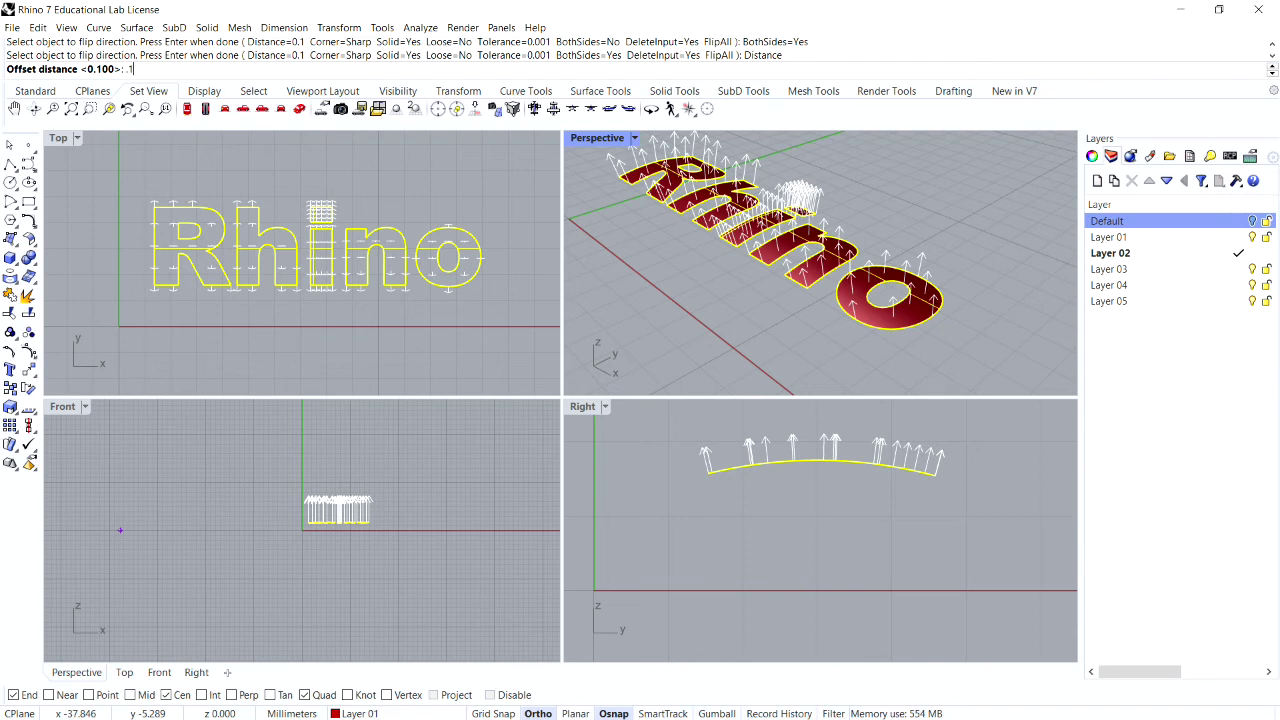
key(Return)
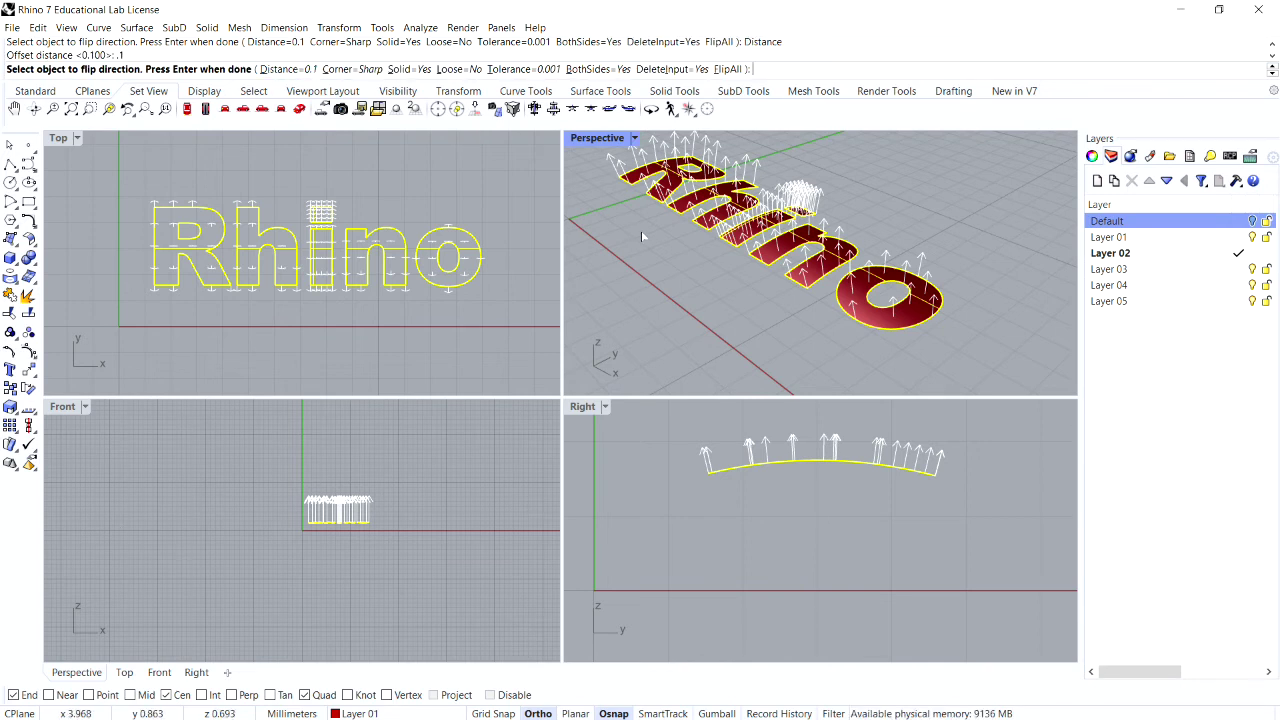
scroll(775, 295, down, 1)
scroll(765, 280, up, 1)
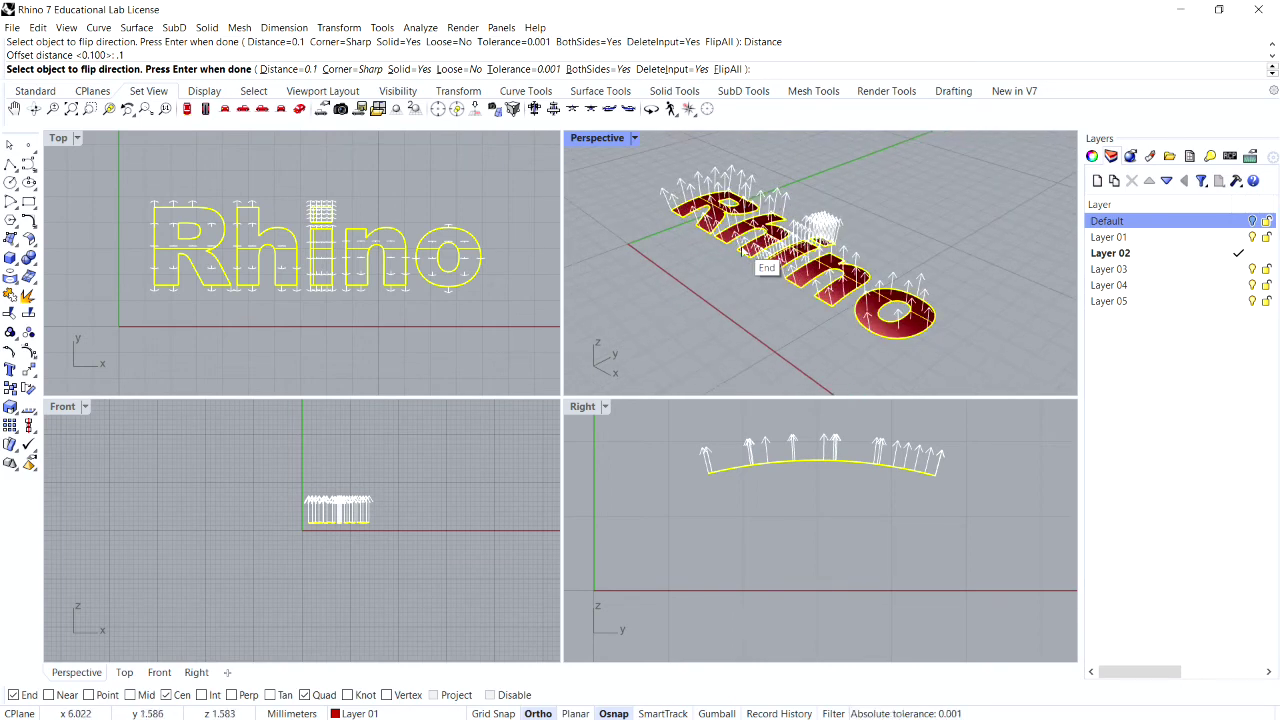
click(889, 328)
click(886, 327)
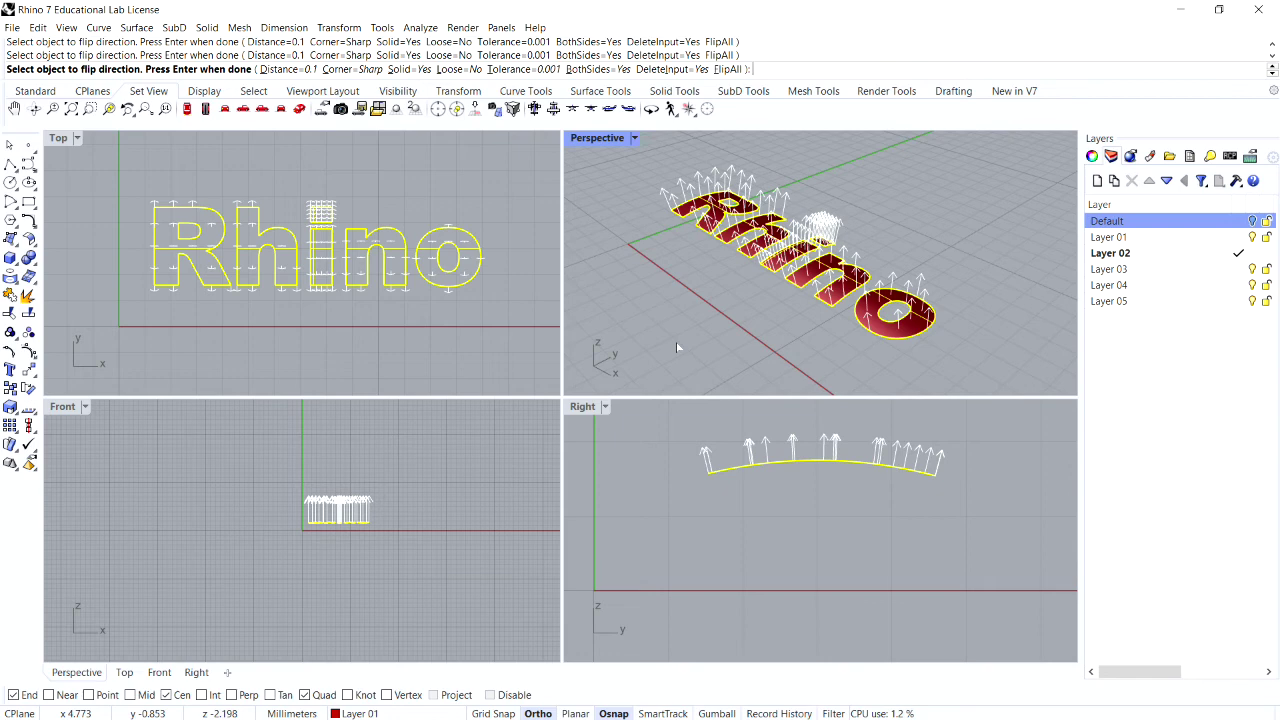
key(Return)
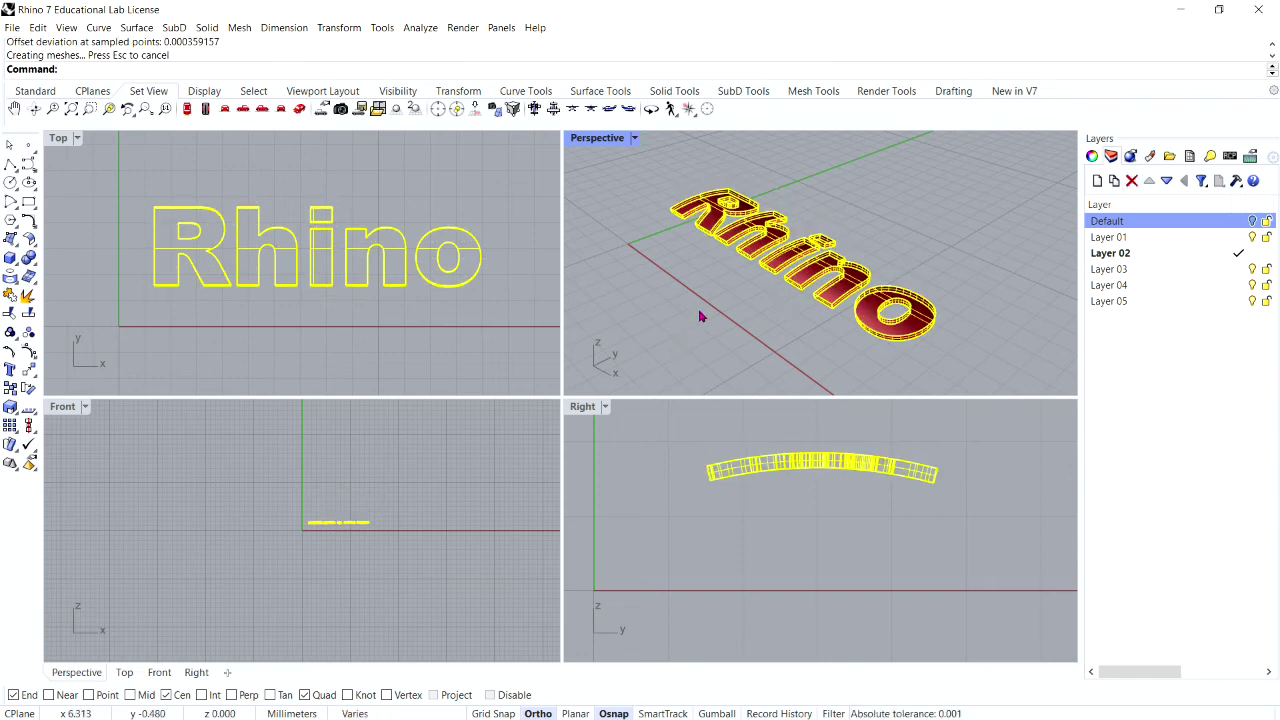
click(700, 316)
right_drag(720, 323, 726, 303)
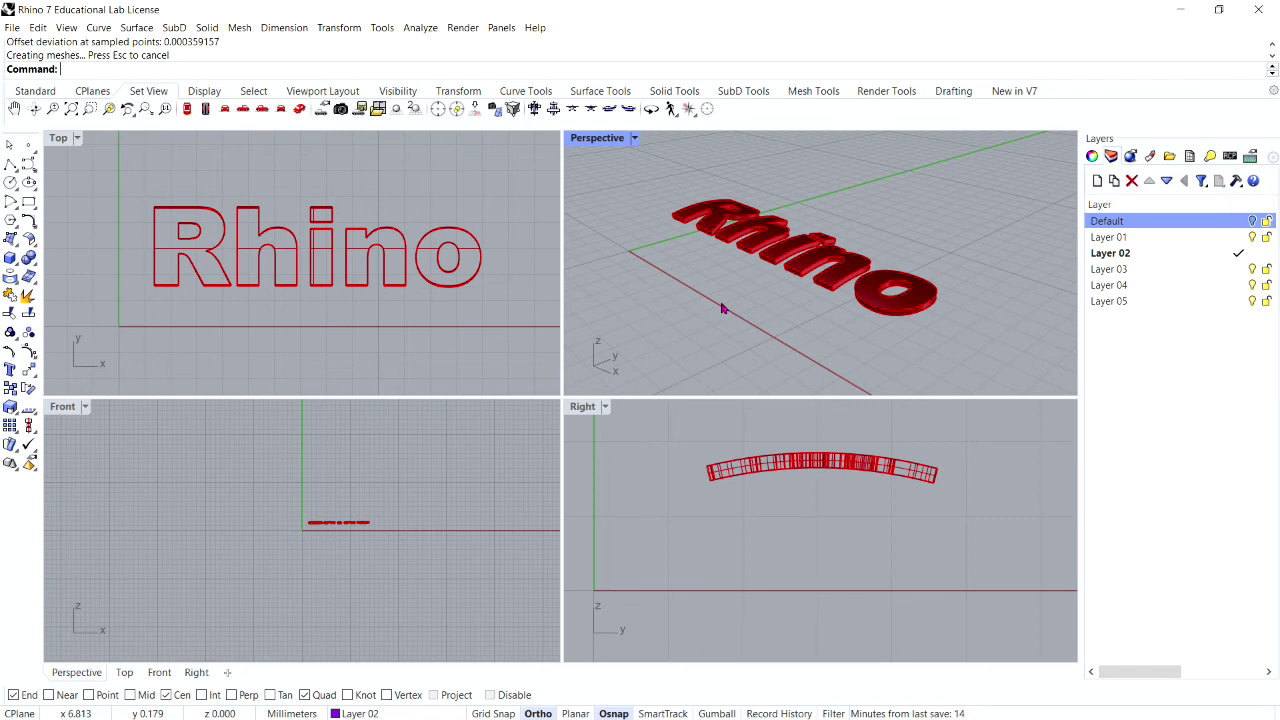
right_drag(723, 306, 734, 317)
right_drag(797, 197, 770, 289)
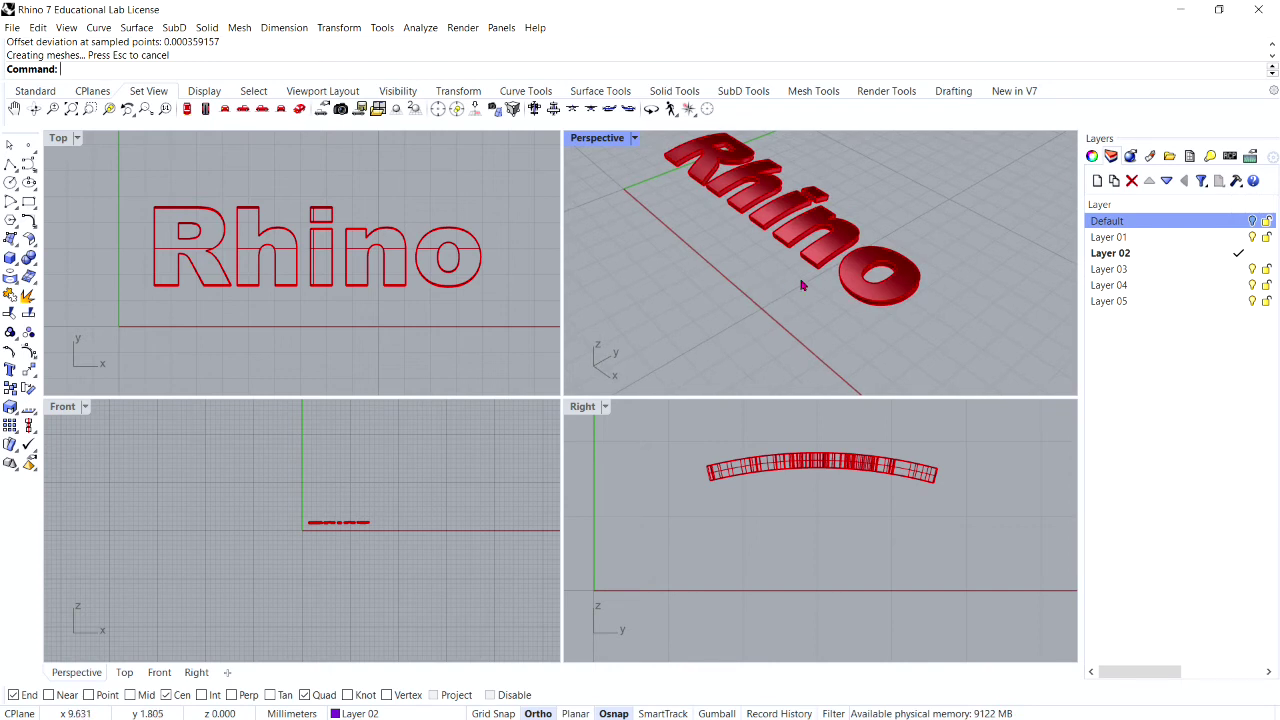
Step: Assign a new Custom material to the solid Rhino letters
click(853, 287)
right_drag(853, 287, 857, 266)
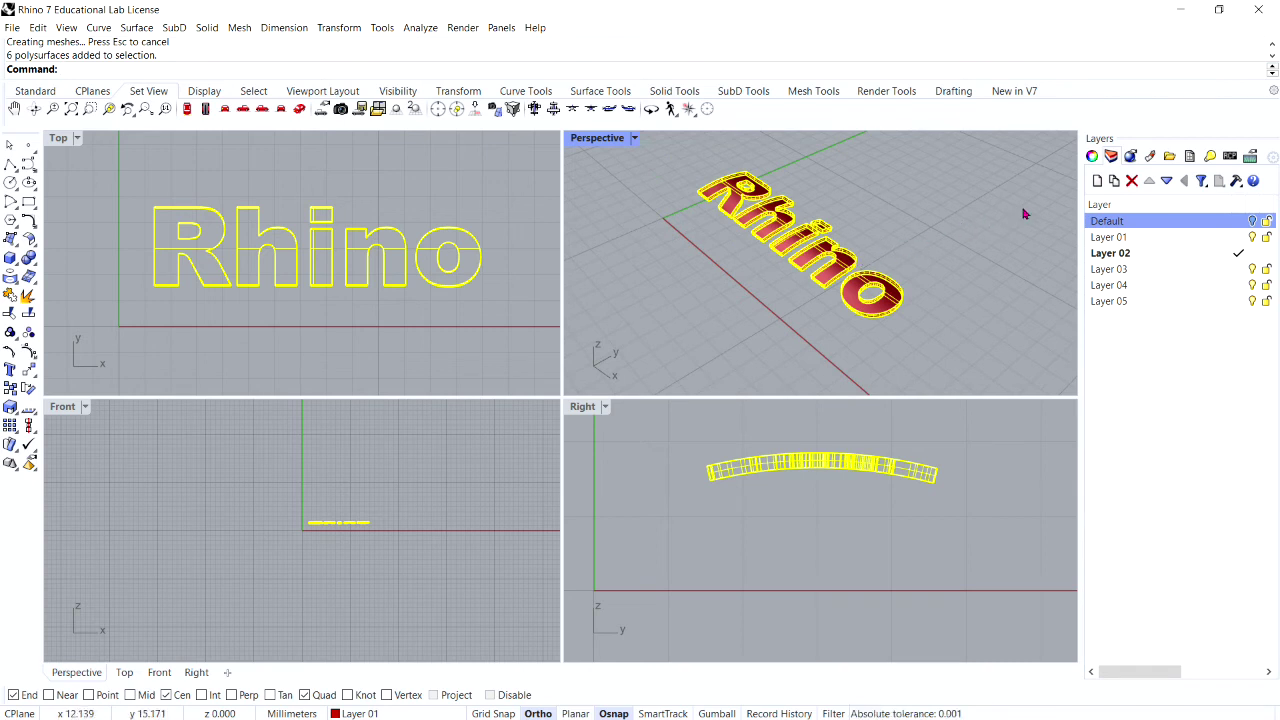
click(1094, 158)
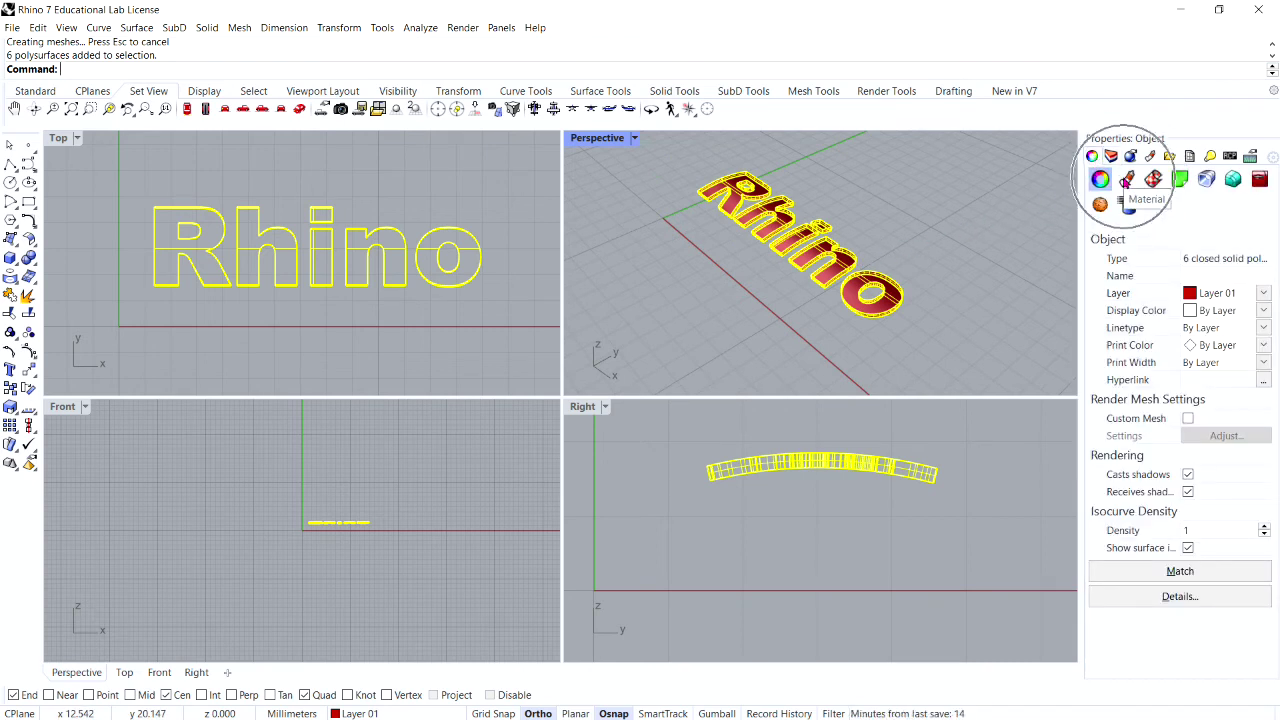
click(1126, 179)
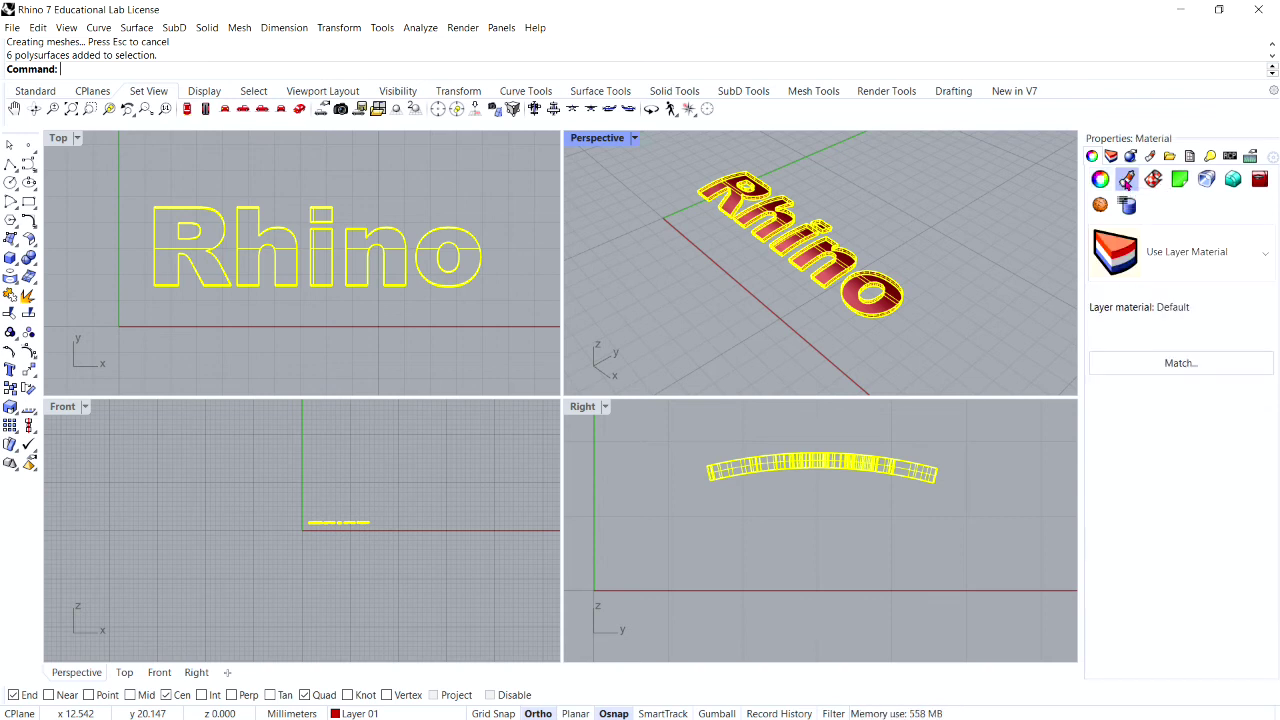
click(1171, 252)
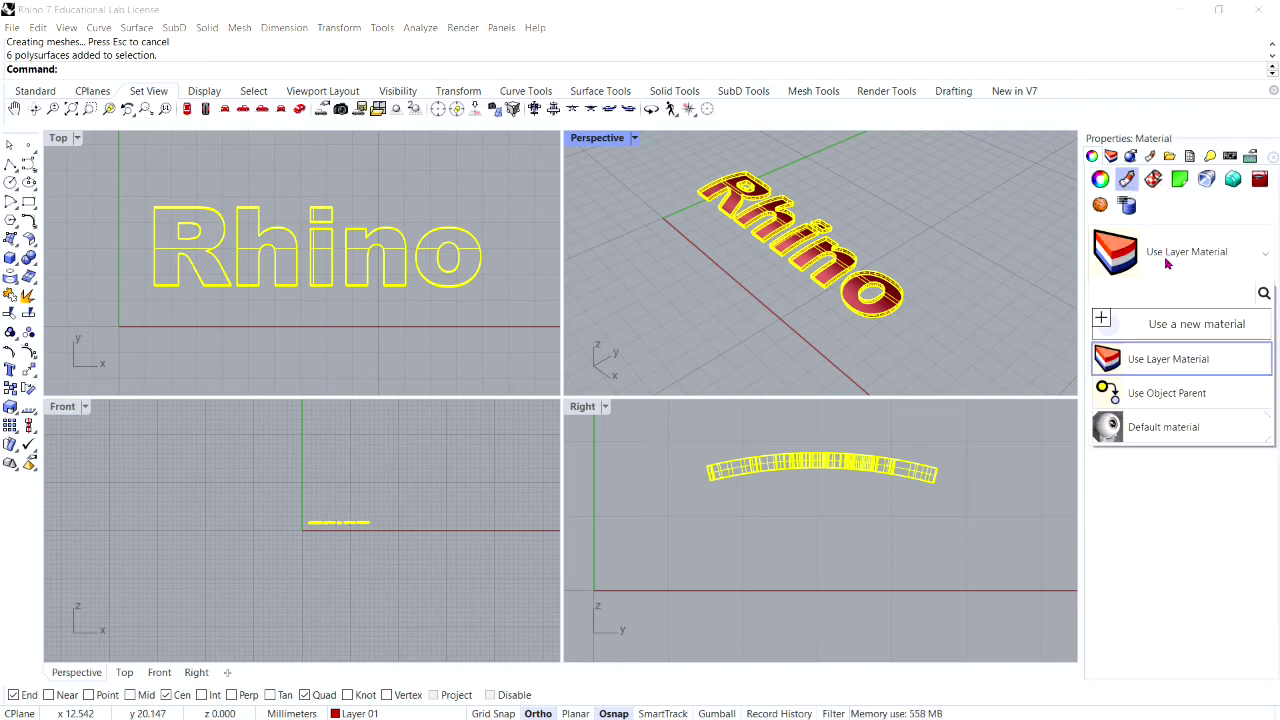
click(1151, 326)
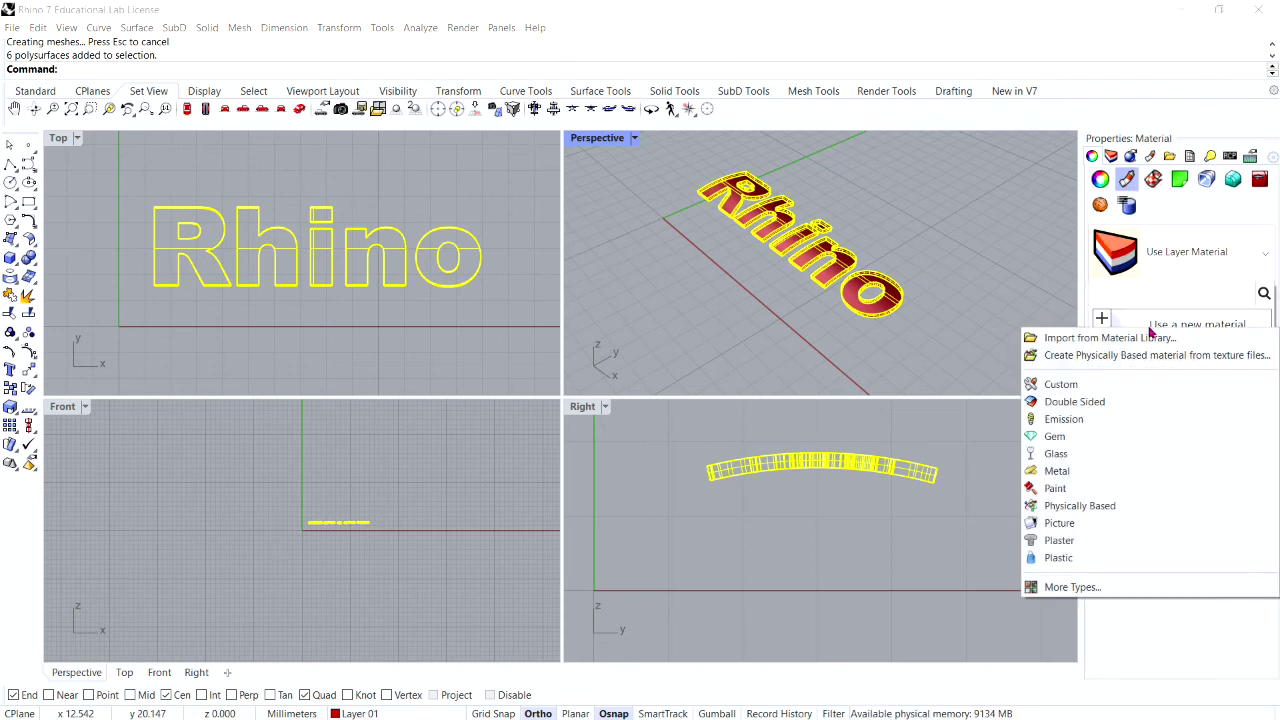
click(1074, 384)
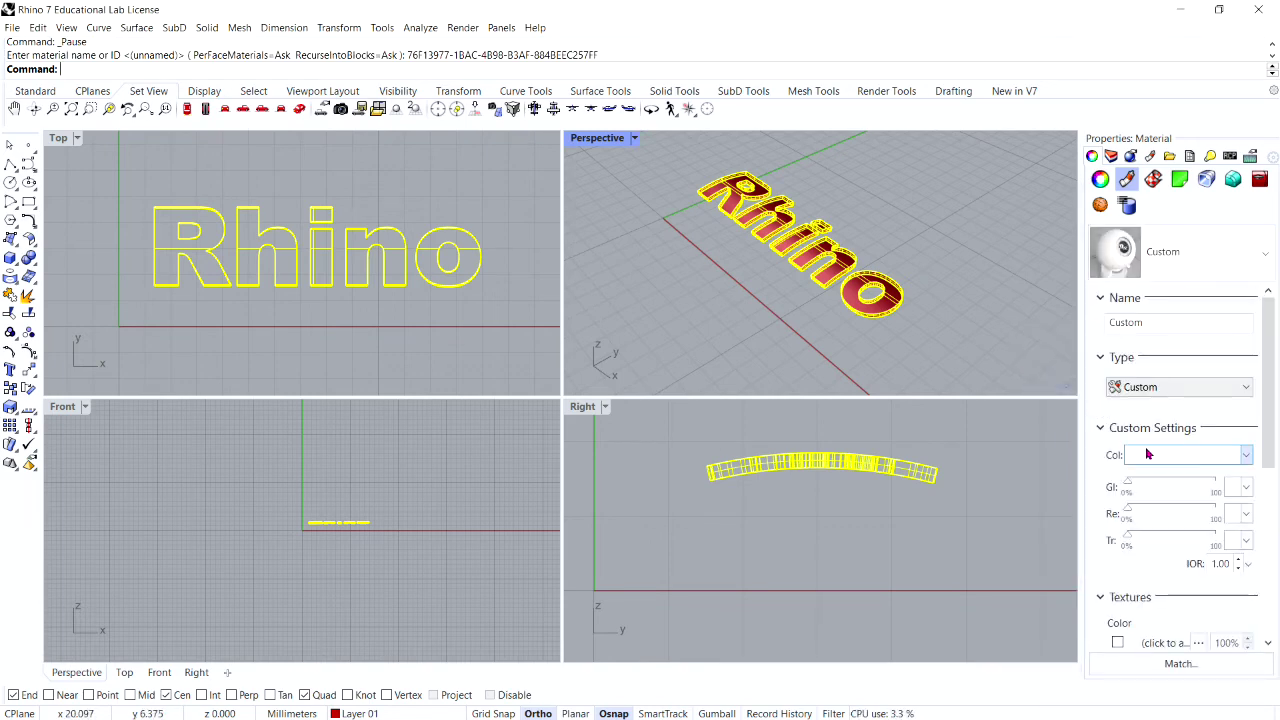
Step: Set the letters' Custom material colour to Cyan and deselect the letters
click(1246, 455)
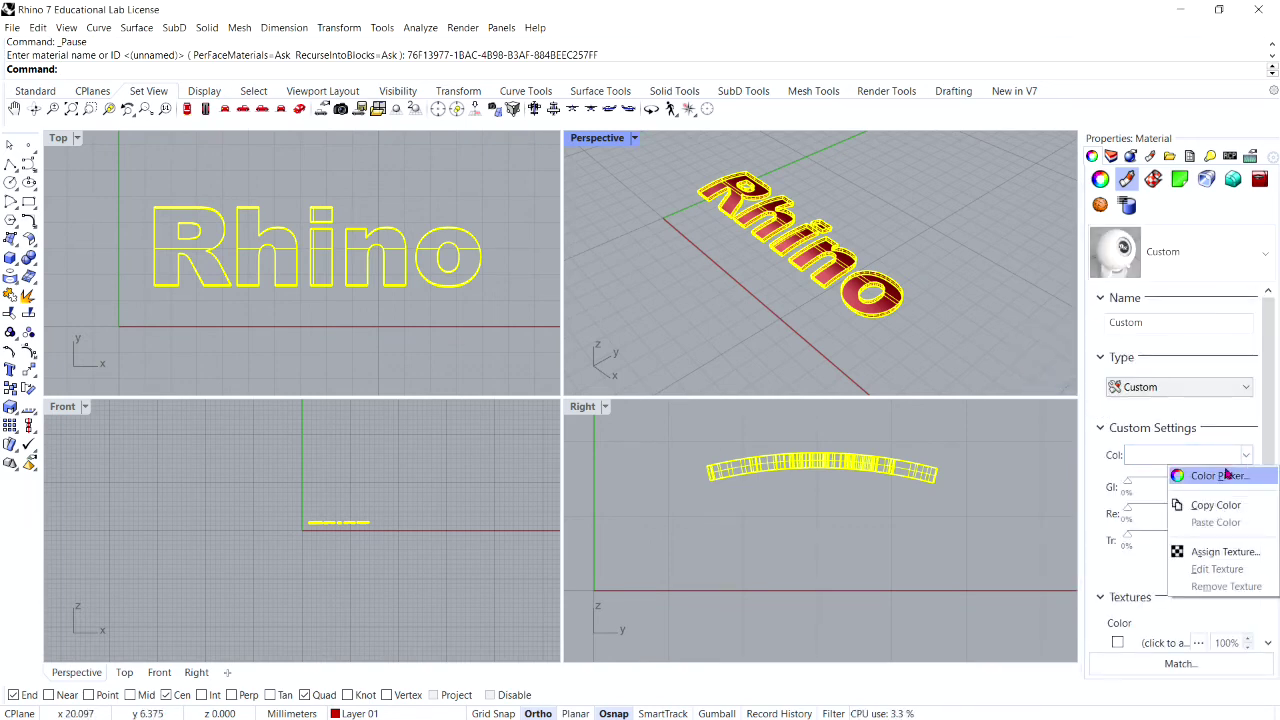
click(1203, 456)
click(1203, 456)
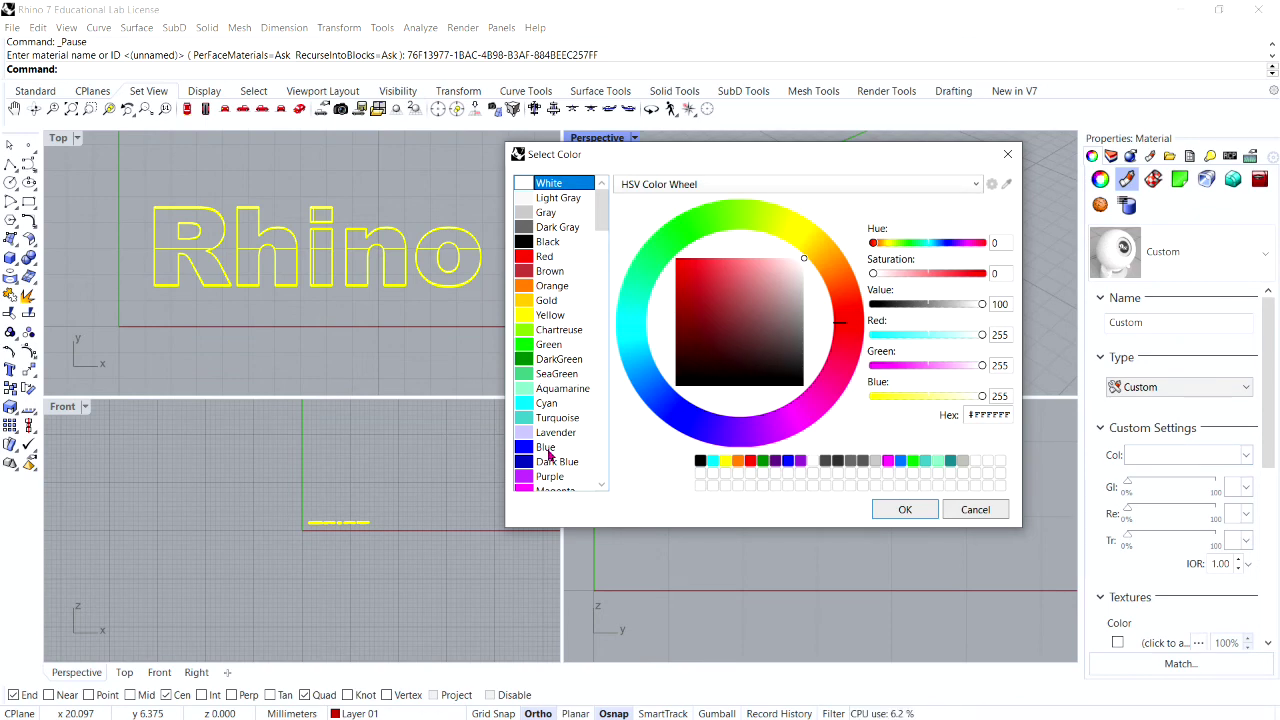
click(547, 403)
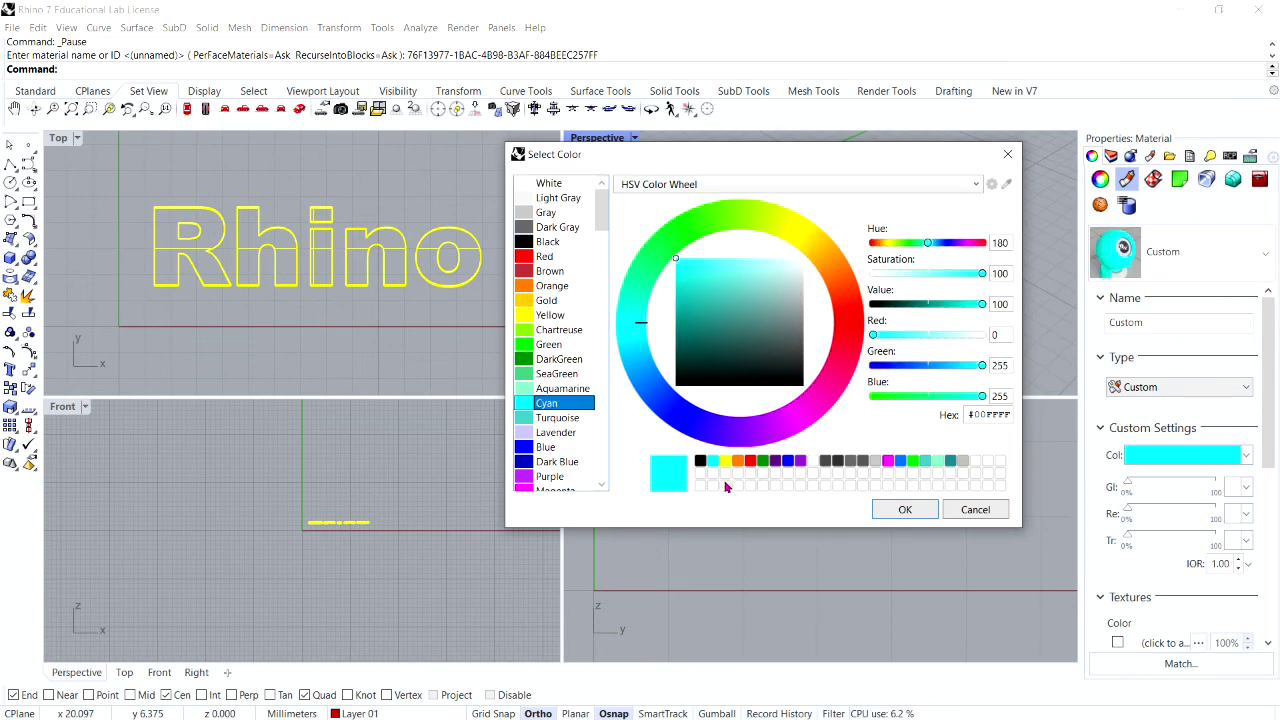
click(905, 510)
click(930, 345)
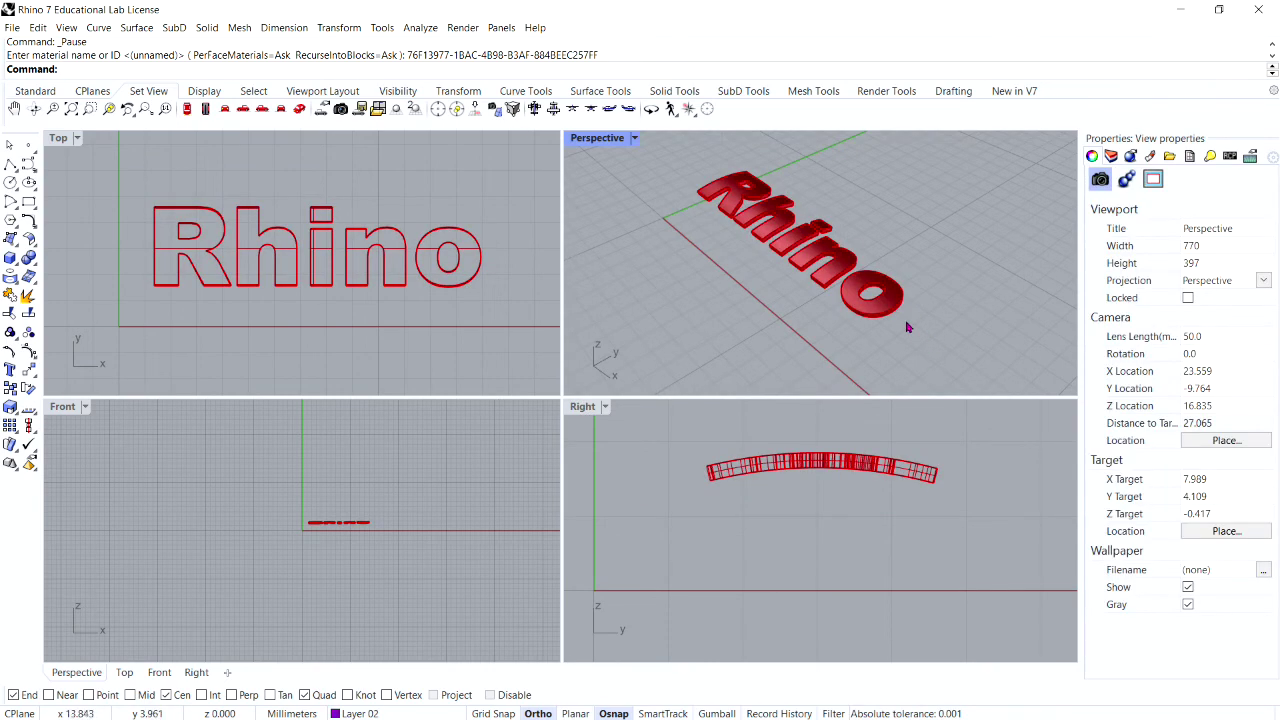
Step: Switch the Perspective viewport to Rendered display and show the hidden arched solid with the letter cutouts
click(633, 139)
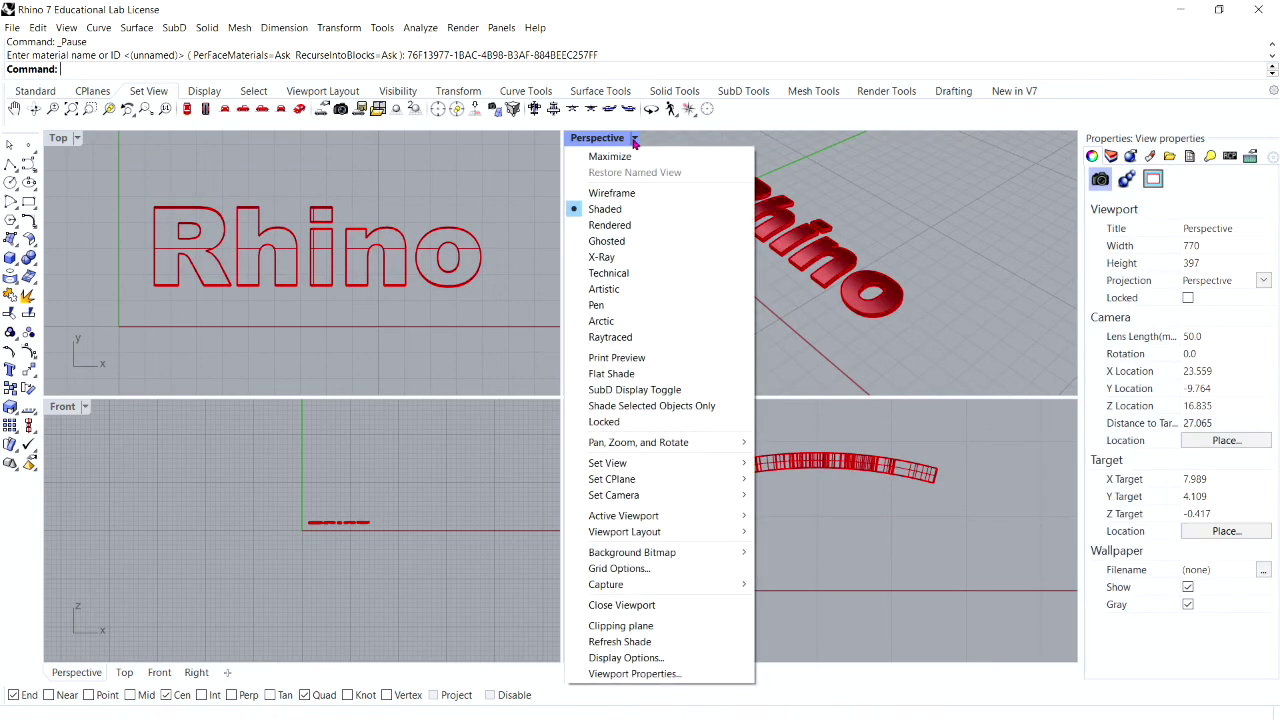
click(626, 228)
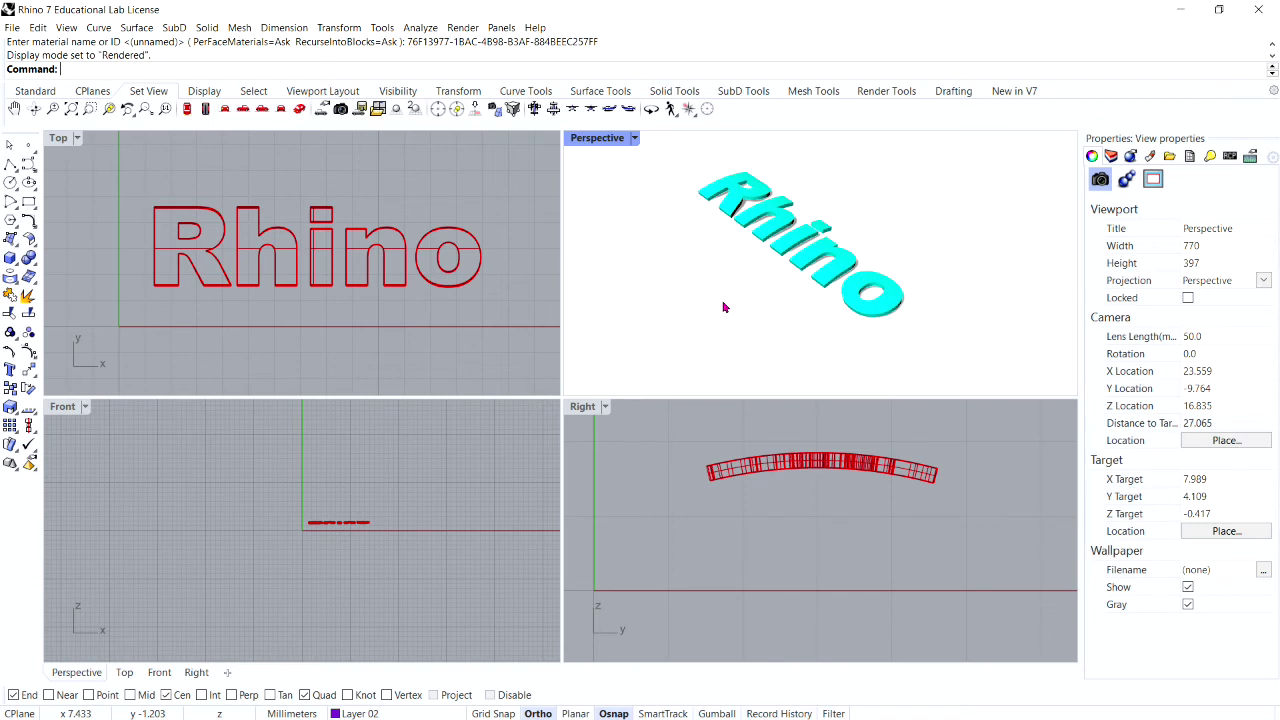
text(Show)
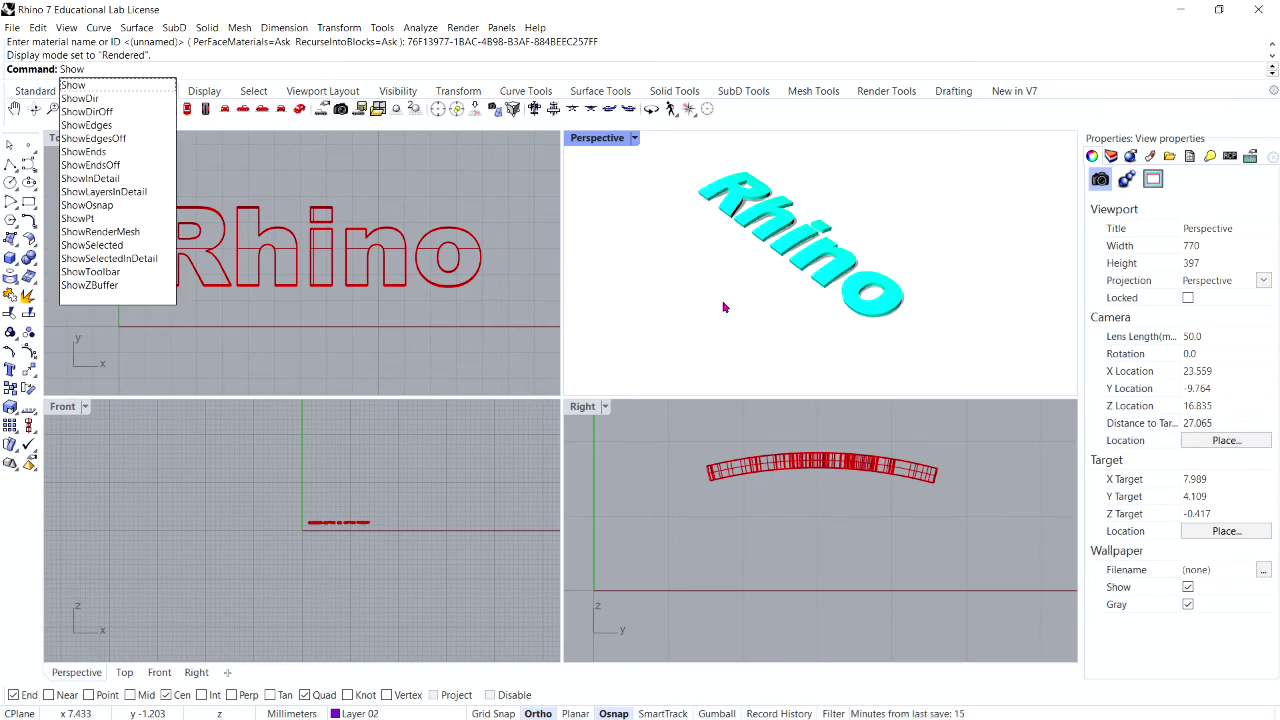
key(Return)
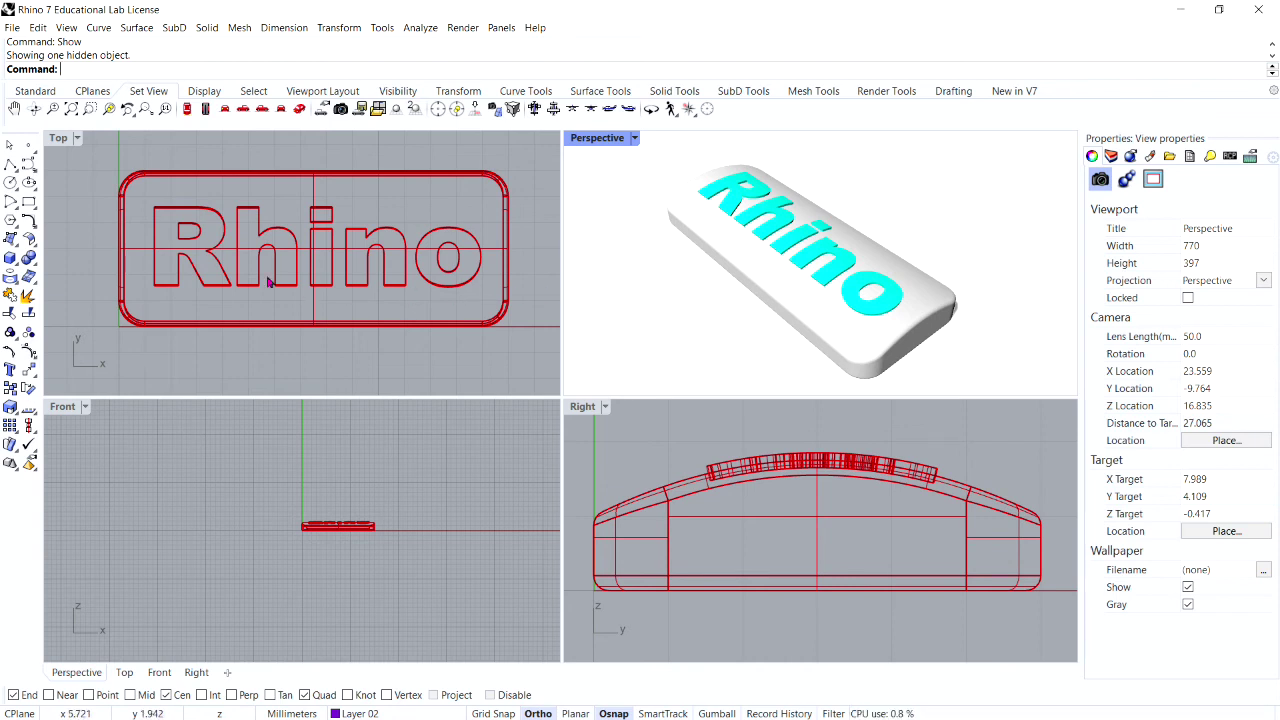
Step: Turn on Gumball and duplicate the arched solid with its letters about 7.26 mm along positive Y in the Top view
scroll(283, 272, down, 3)
scroll(283, 272, up, 2)
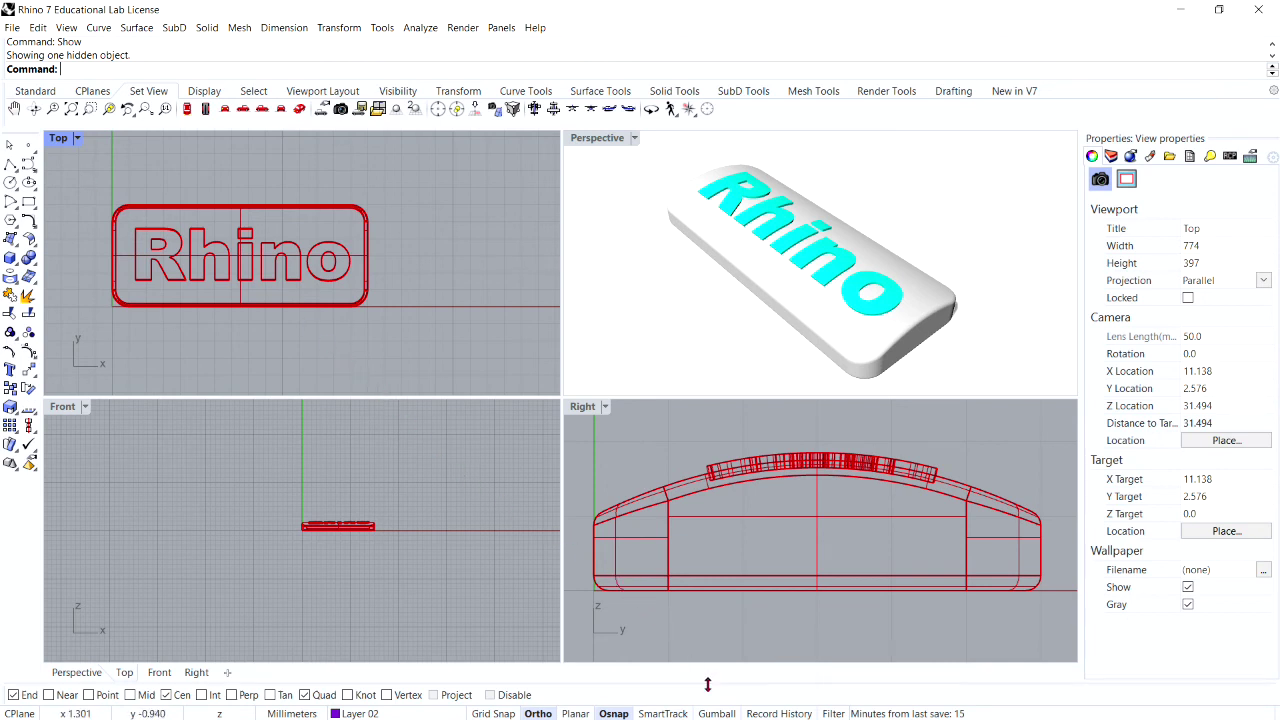
click(727, 712)
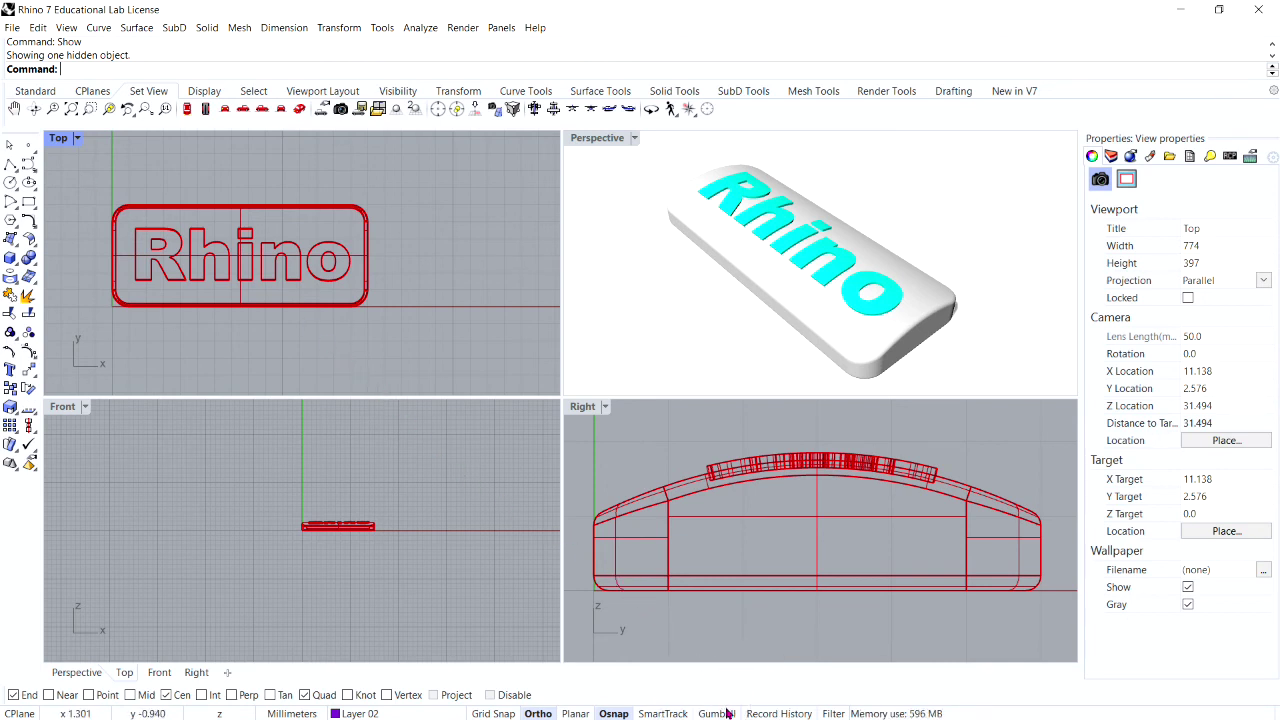
drag(73, 190, 430, 355)
scroll(430, 355, down, 3)
scroll(440, 320, up, 3)
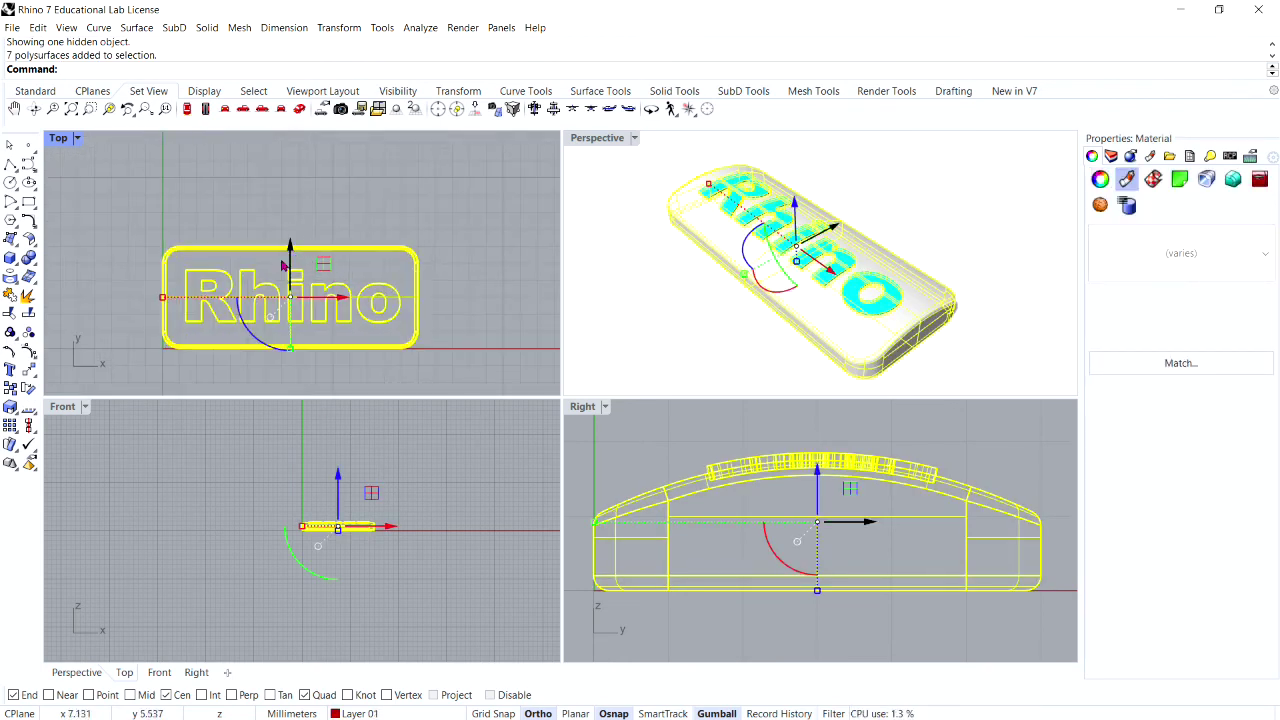
drag(293, 260, 297, 203)
scroll(293, 260, down, 3)
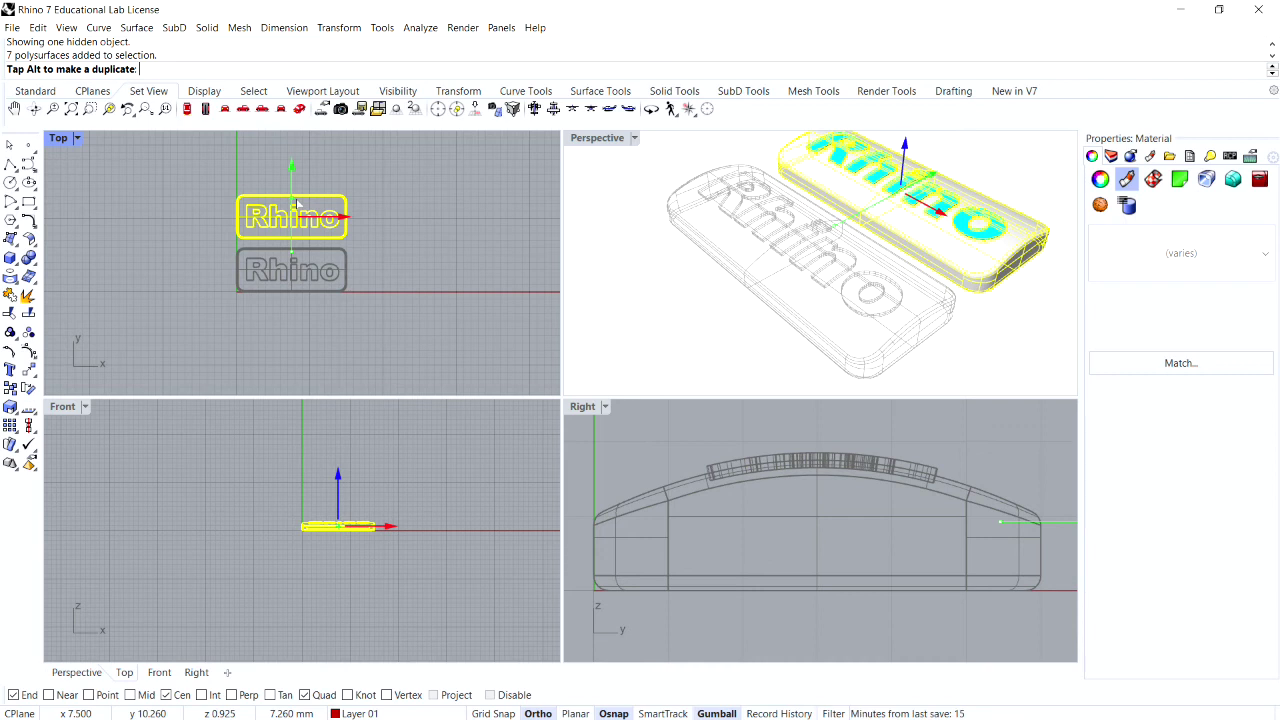
drag(297, 203, 297, 203)
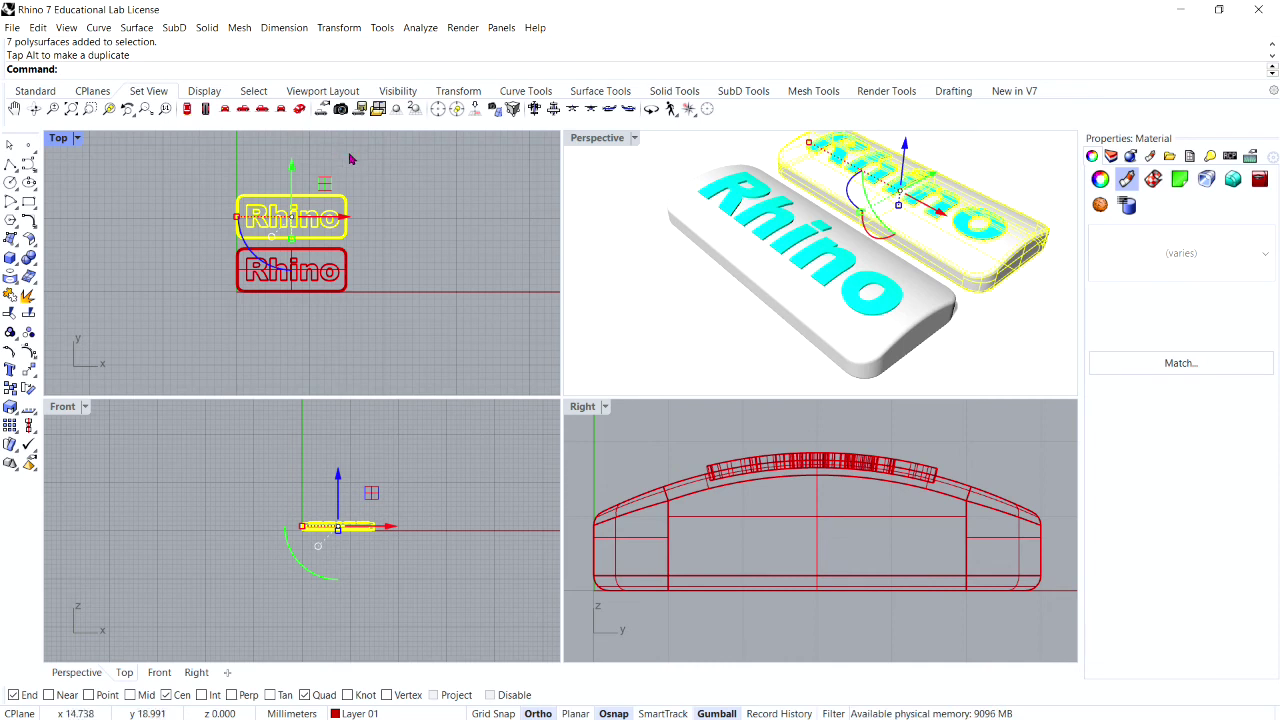
click(386, 171)
scroll(330, 222, up, 3)
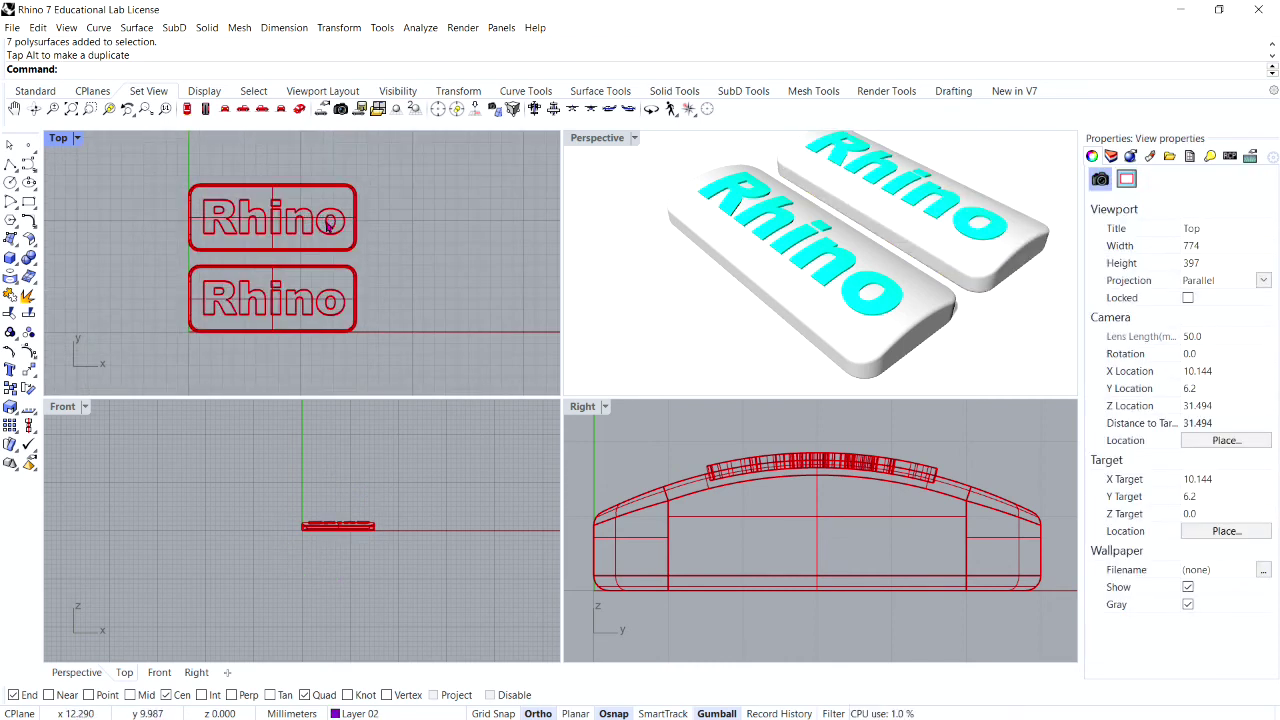
Step: Maximize the Perspective viewport and examine the two rendered Rhino plates from near and far
double_click(605, 142)
scroll(640, 335, down, 3)
scroll(640, 335, up, 2)
scroll(636, 315, up, 3)
scroll(651, 337, down, 2)
scroll(651, 330, up, 4)
scroll(651, 330, down, 5)
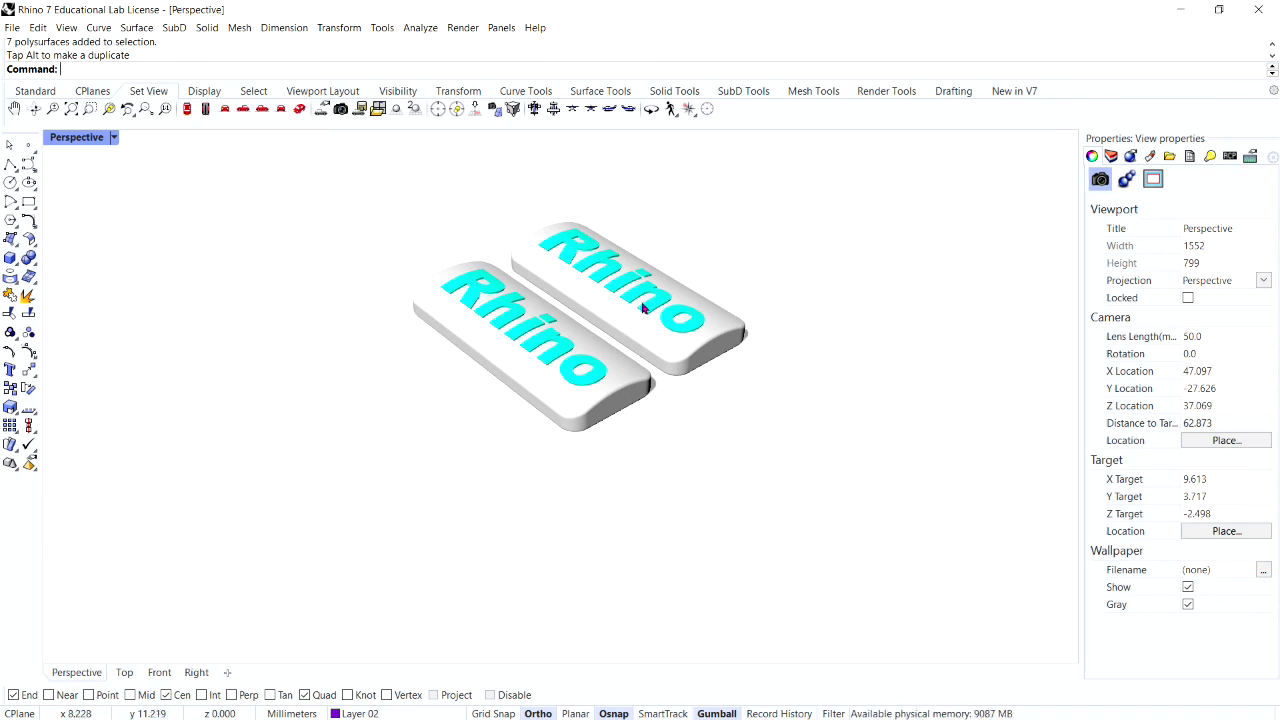
scroll(623, 335, up, 4)
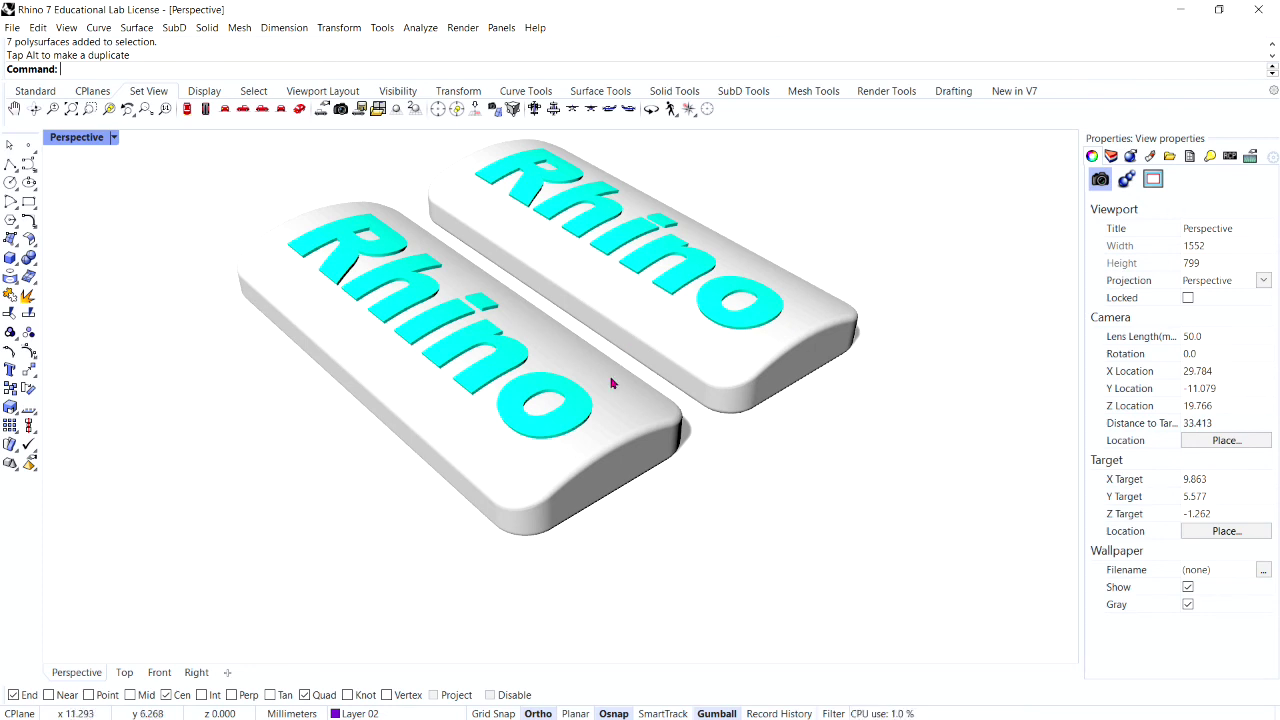
Step: Boolean union the nearer arched plate with its solid Rhino letters into one raised-lettering solid
click(612, 383)
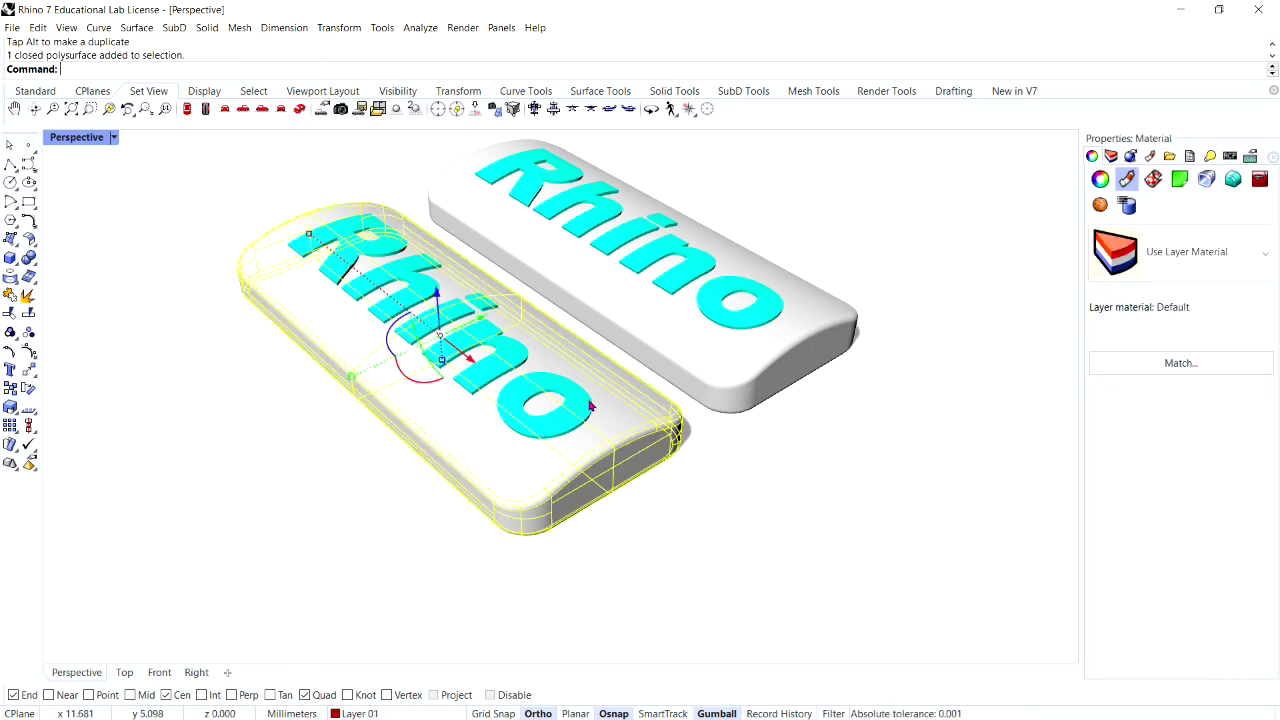
shift+click(589, 406)
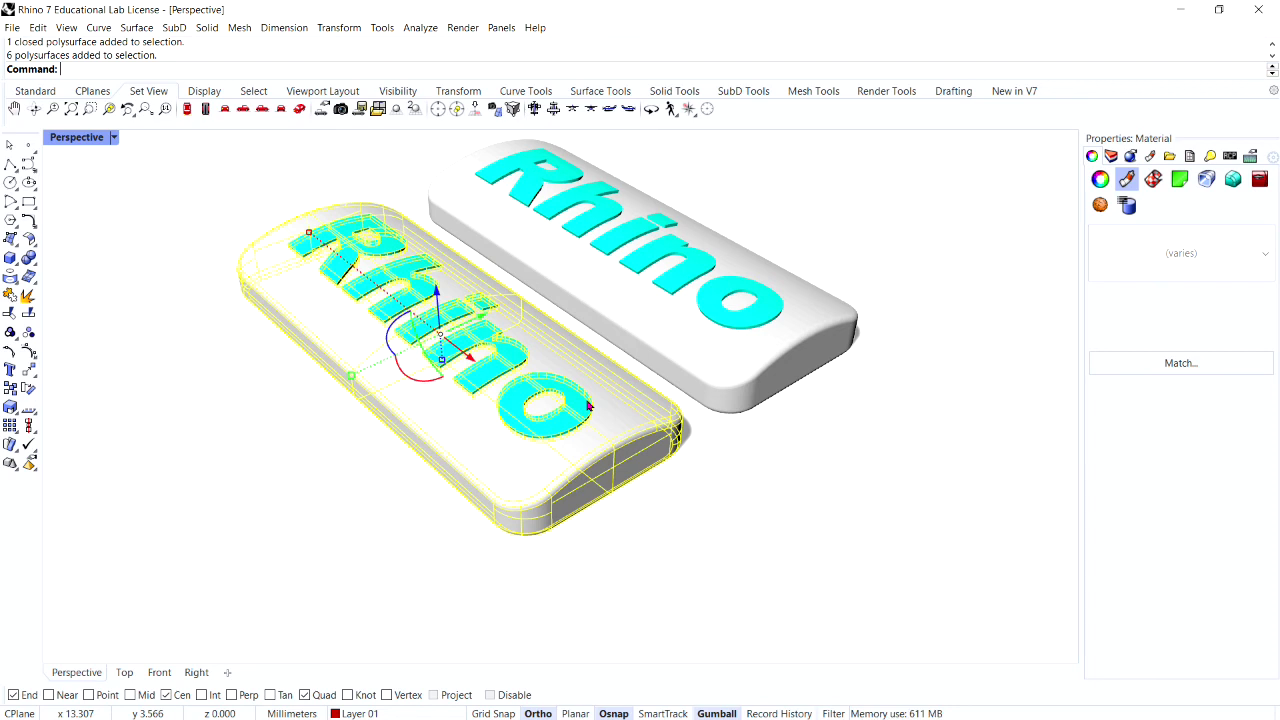
click(33, 263)
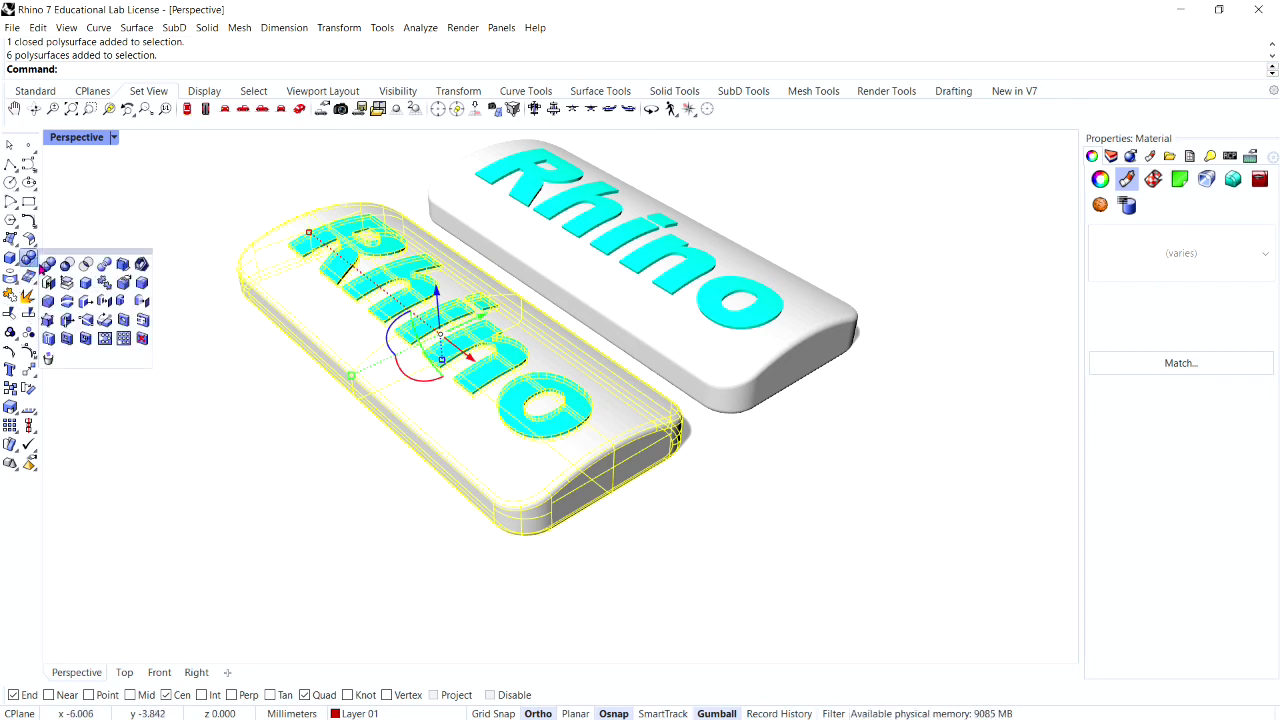
click(48, 265)
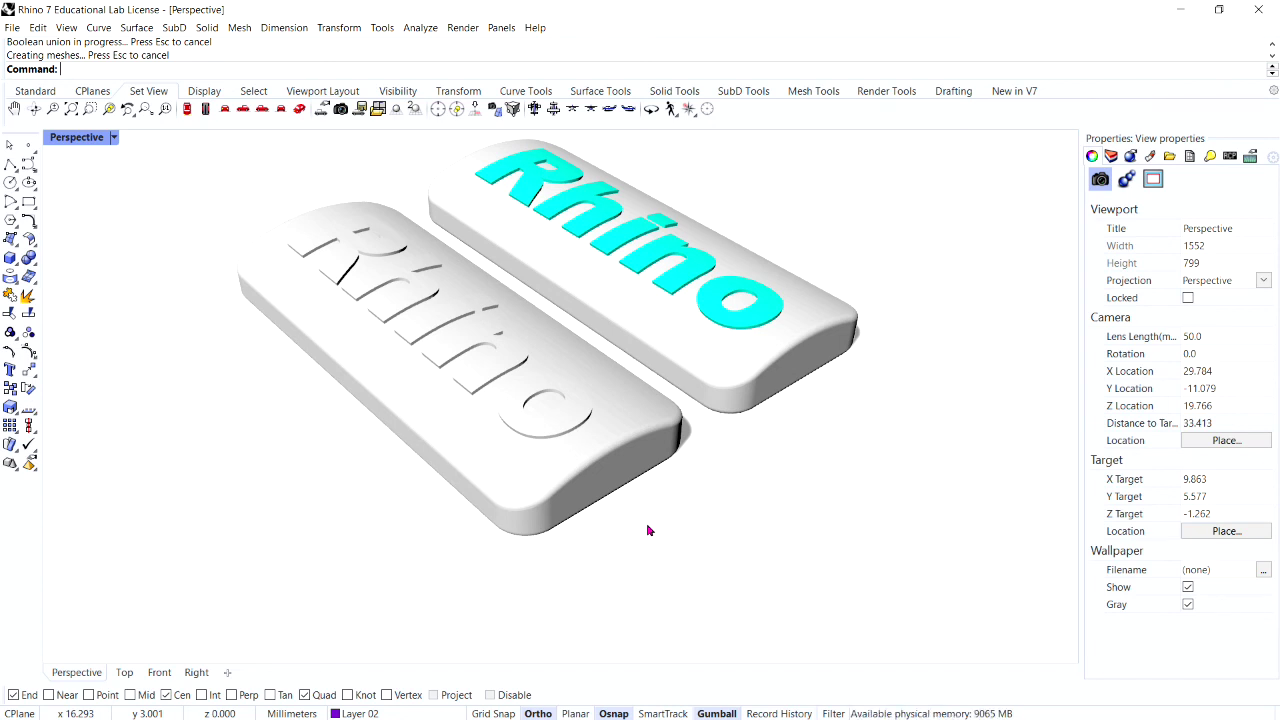
Step: Boolean difference the Rhino letters from the farther arched plate, deleting the cutting letters, and deselect the result
click(731, 377)
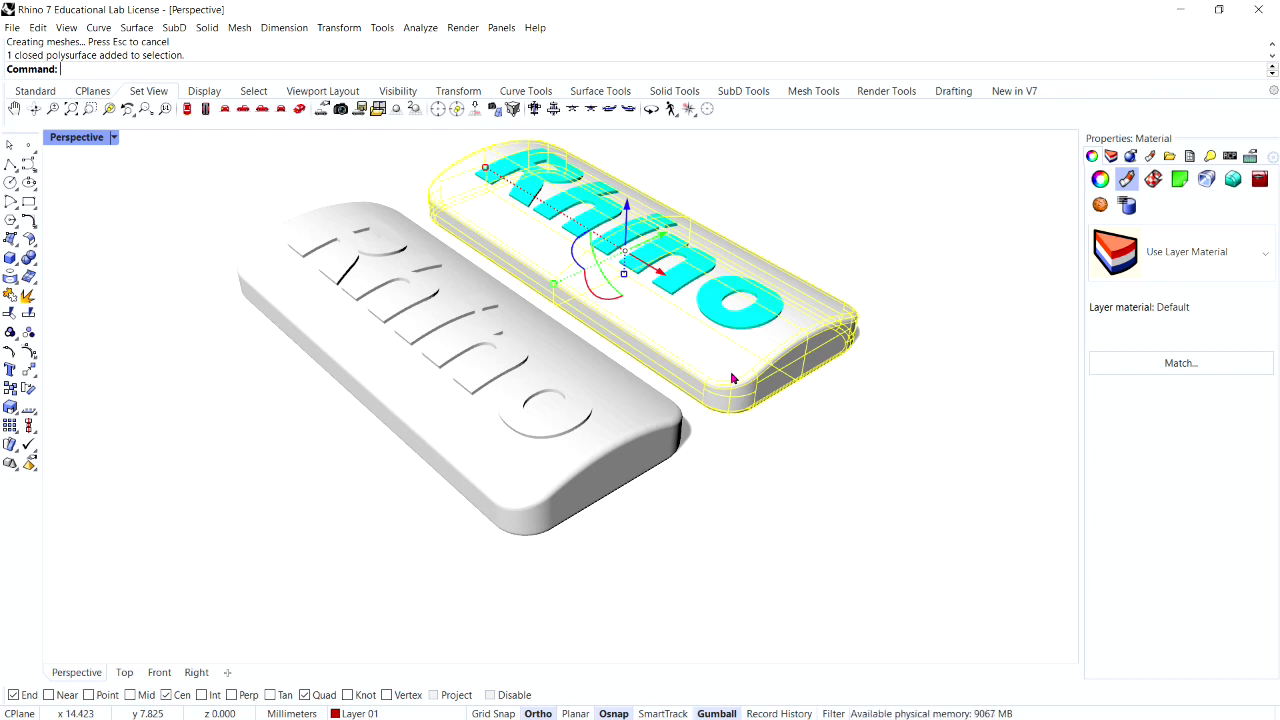
click(34, 264)
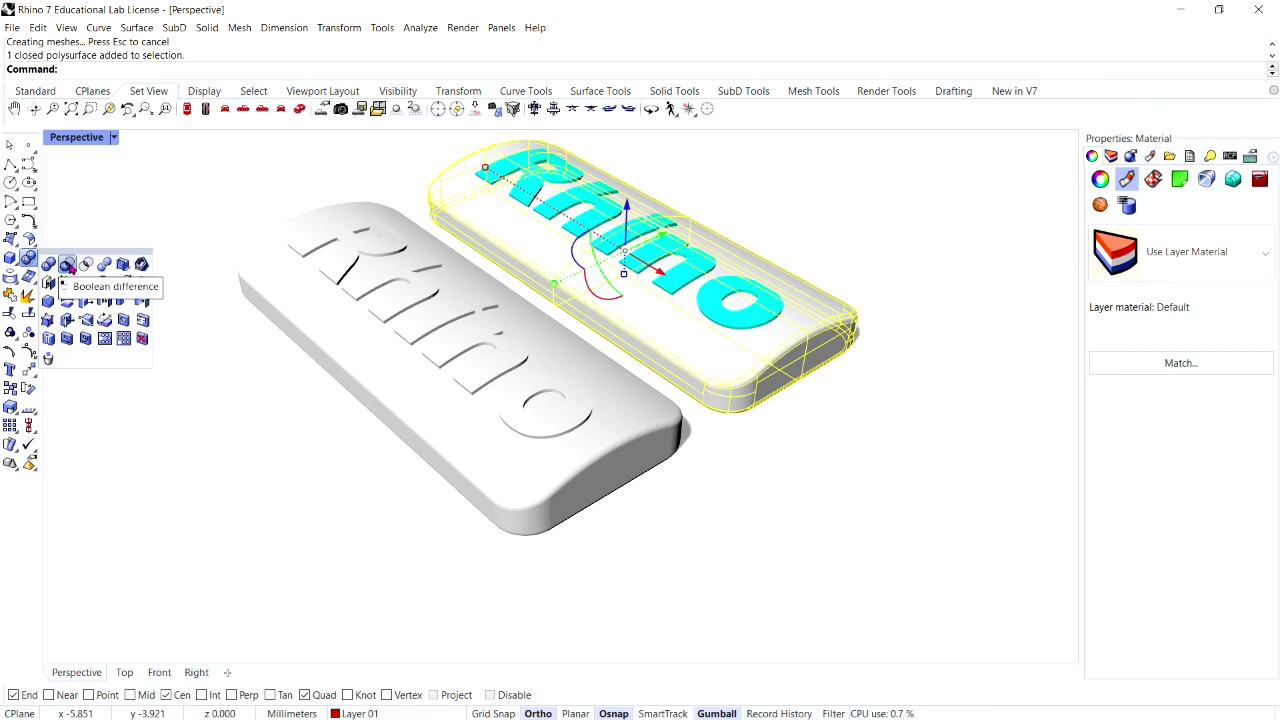
click(67, 264)
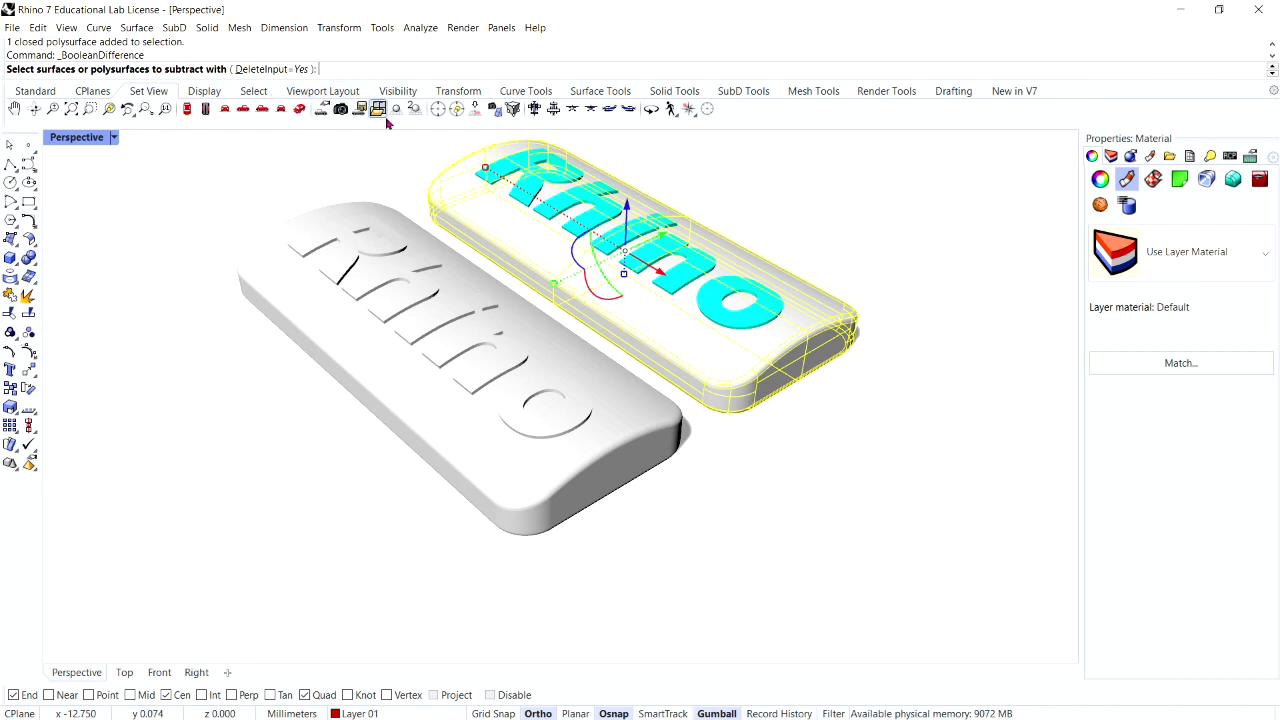
click(717, 312)
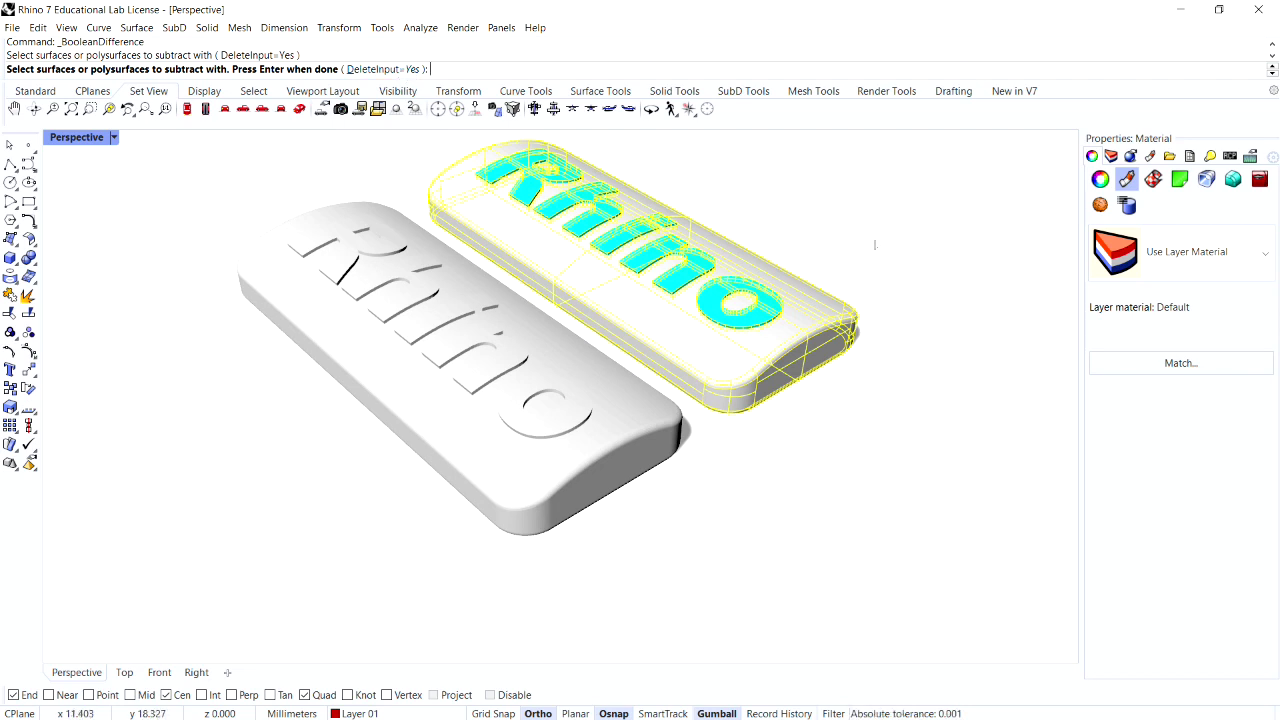
key(Return)
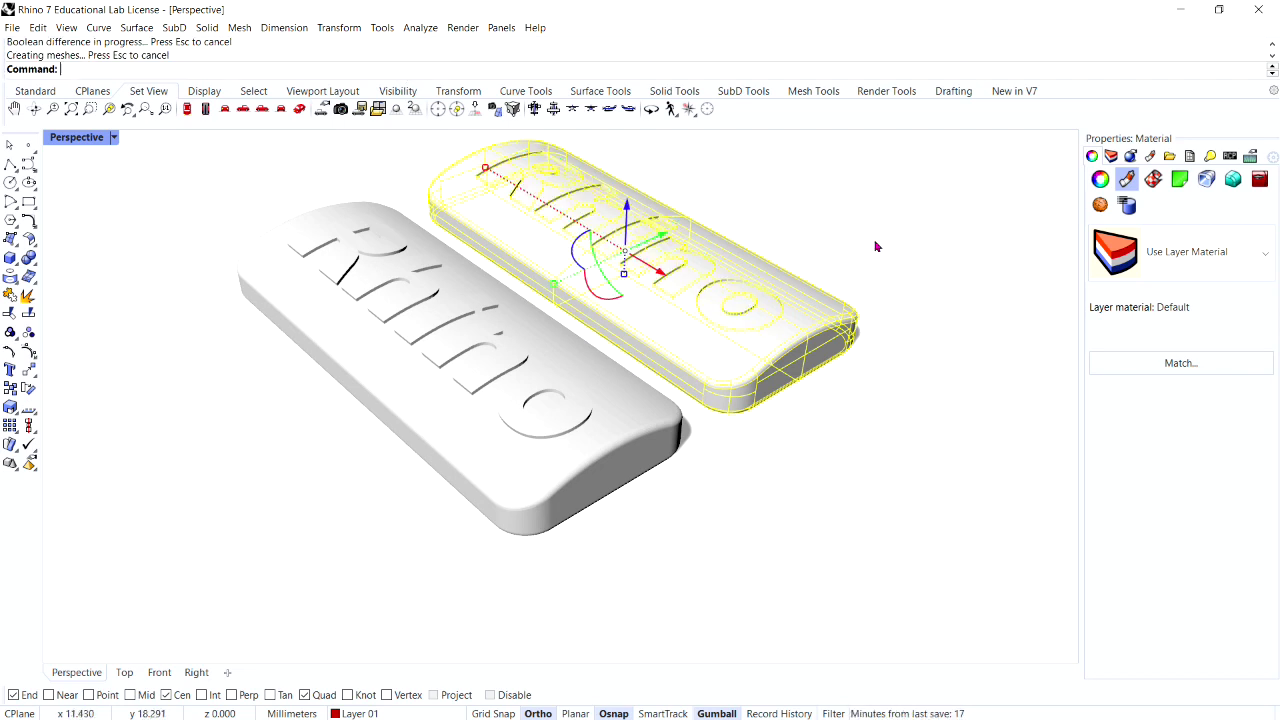
key(Escape)
Step: Examine the raised and engraved Rhino lettering on the two plates up close and from several angles
scroll(689, 302, up, 5)
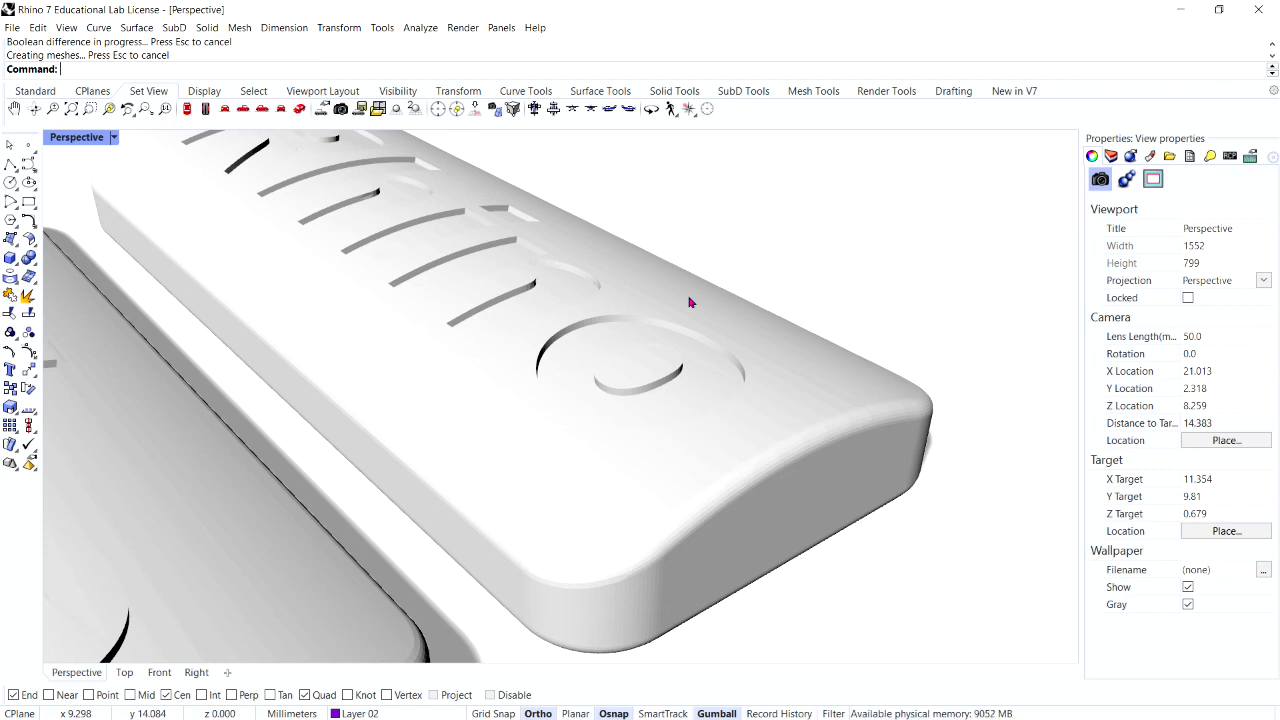
scroll(586, 309, down, 10)
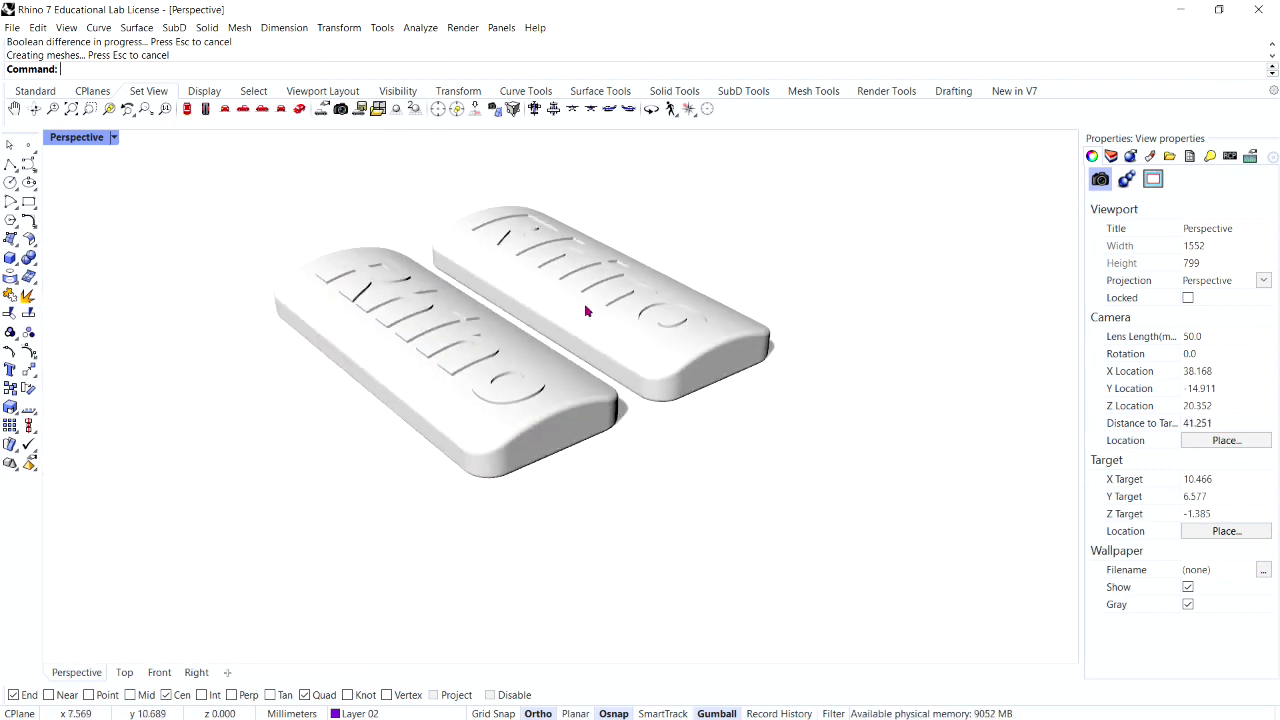
key(Left)
key(Right)
scroll(539, 290, up, 2)
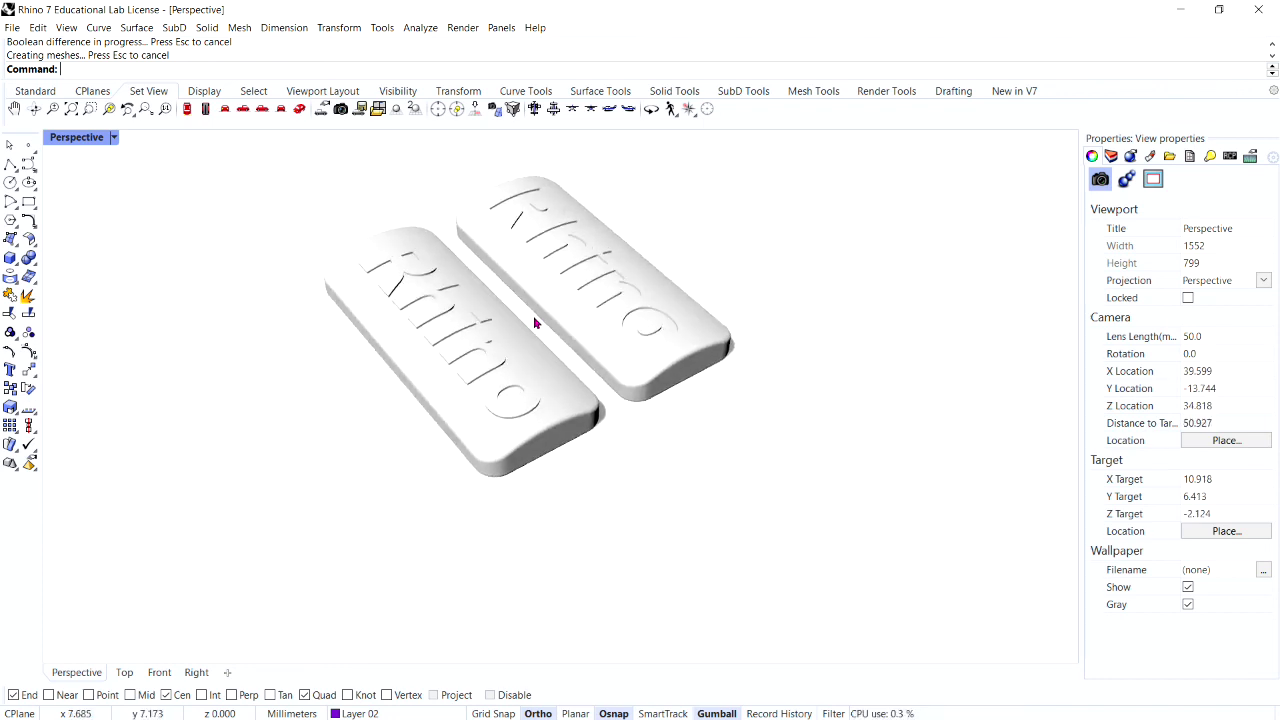
key(Up)
key(Up)
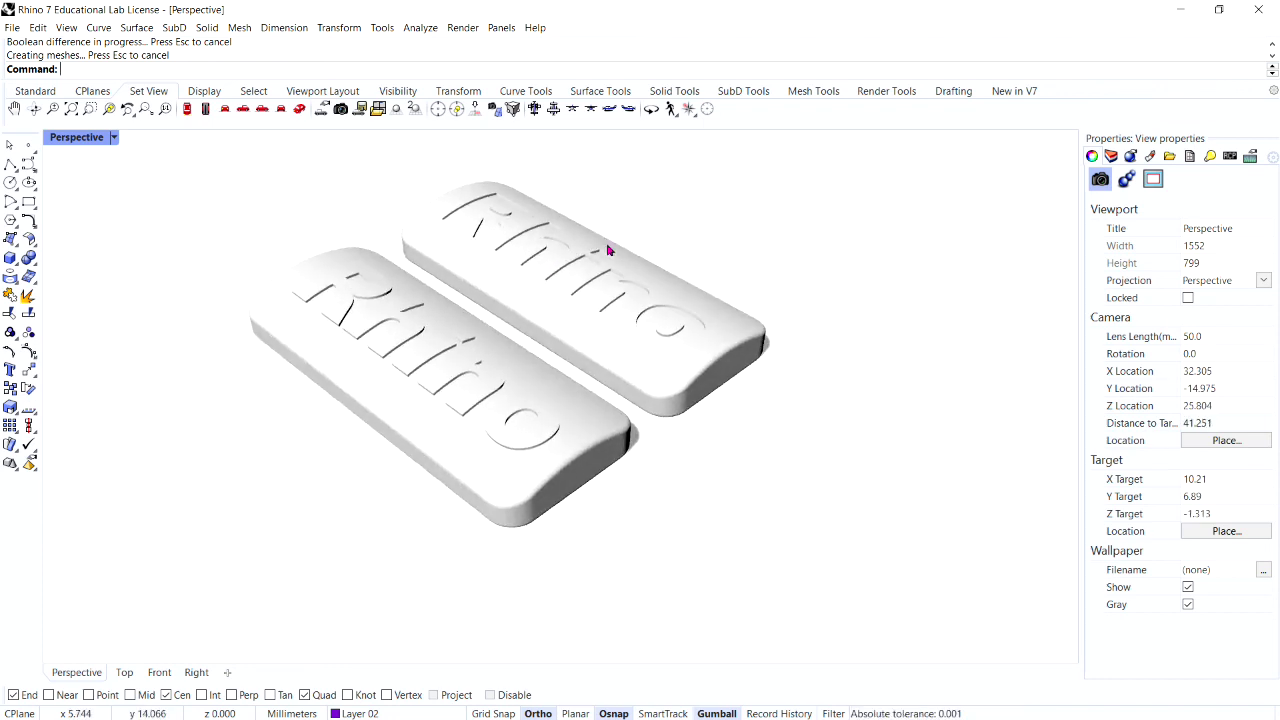
Step: Show the layer list and move both Rhino plates together about 17.9 mm along positive X from a corner endpoint of the raised plate
click(1111, 156)
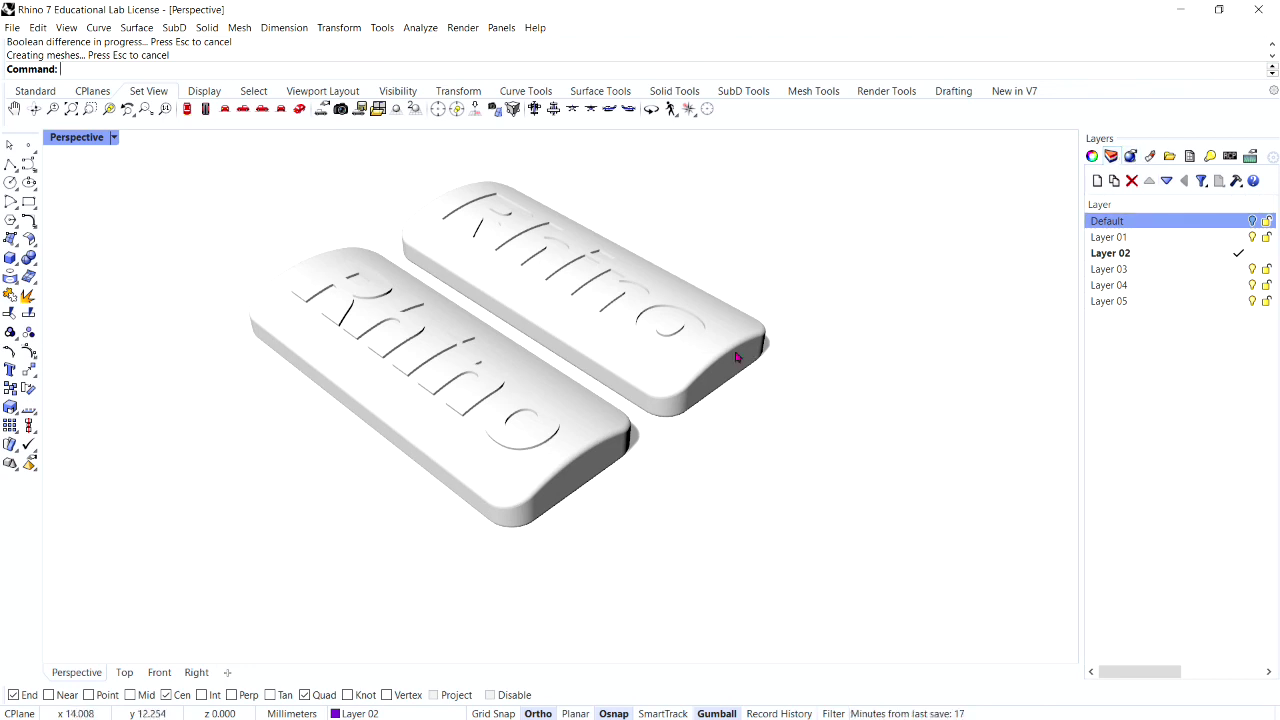
click(689, 369)
click(574, 457)
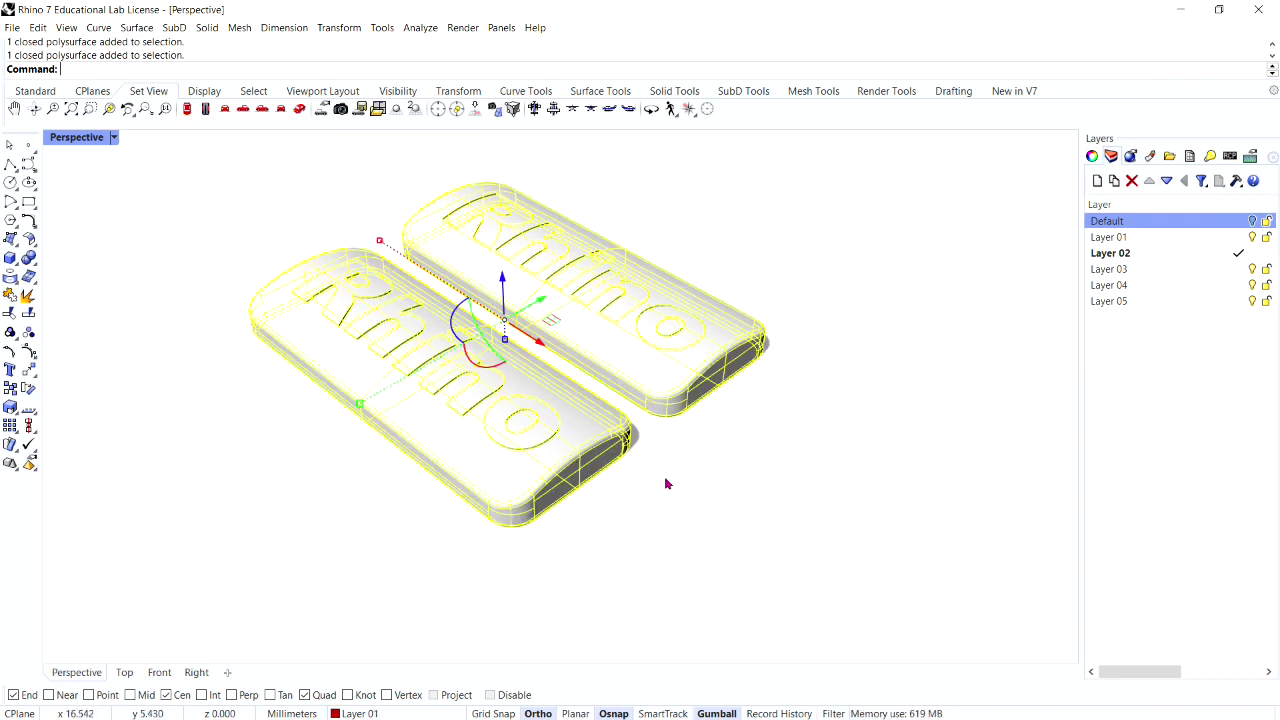
text(Move)
key(Return)
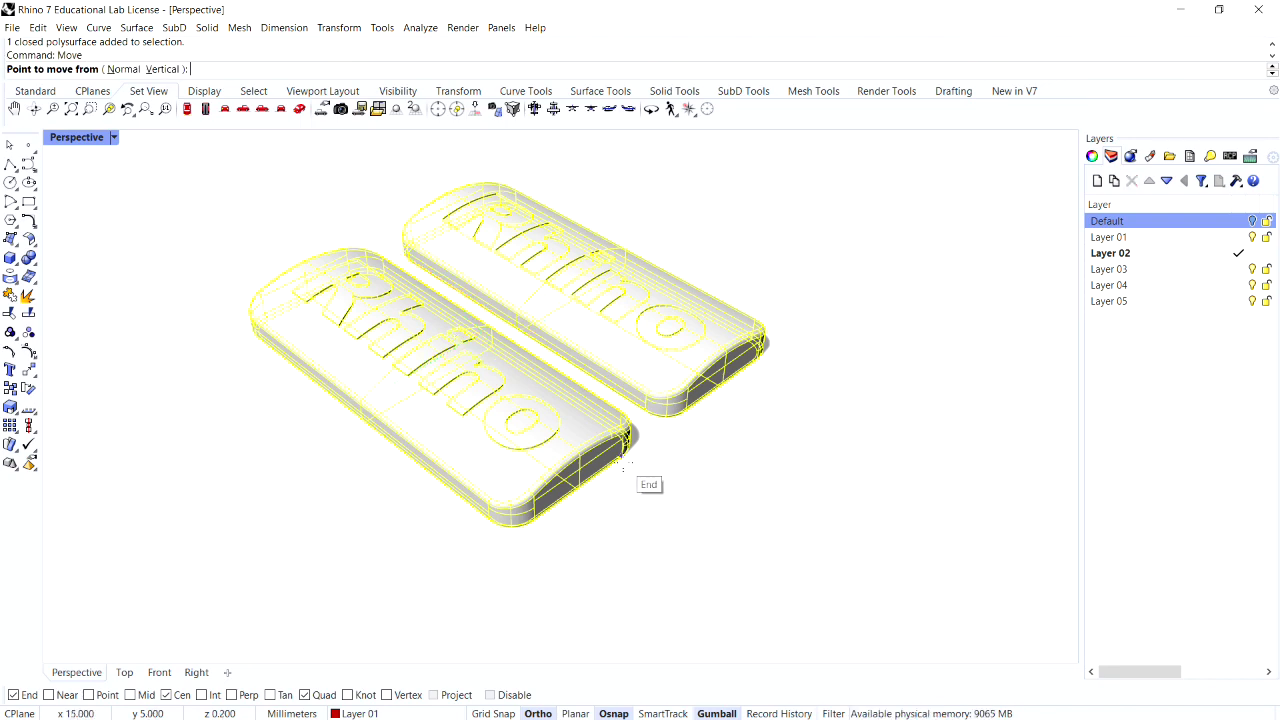
click(622, 460)
scroll(622, 460, down, 3)
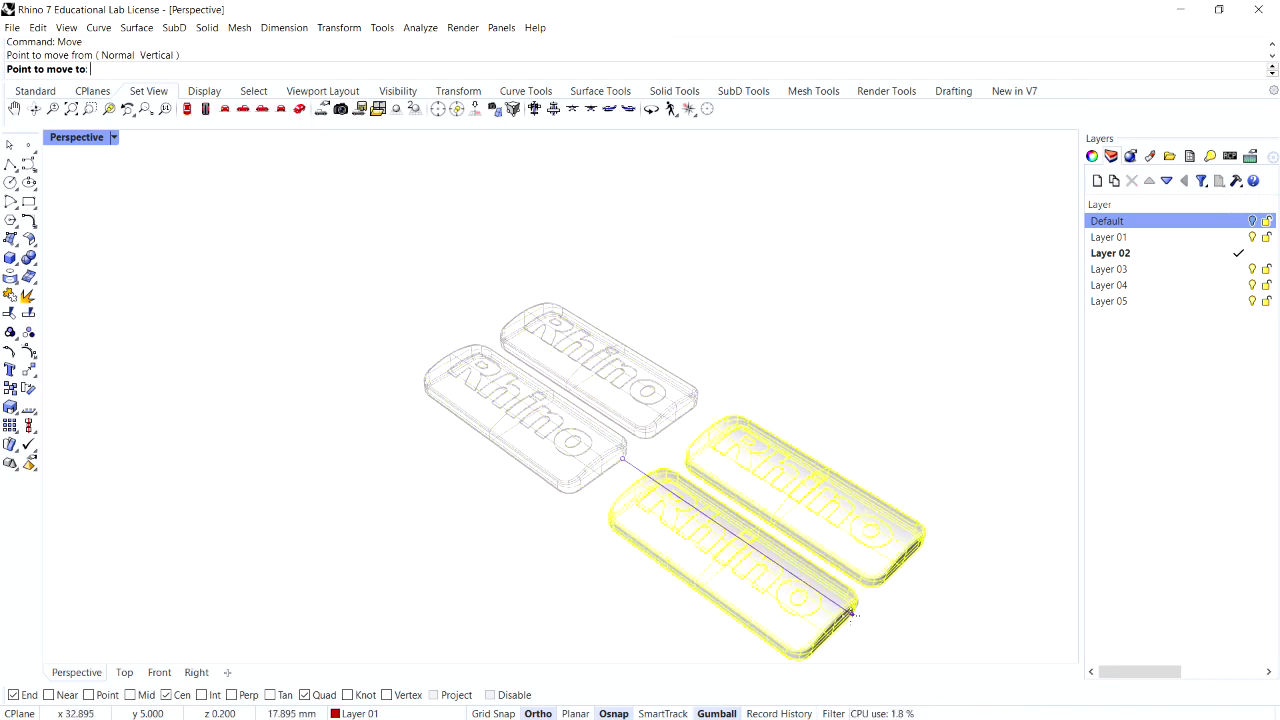
click(845, 614)
Step: Turn on the Default layer to show the solid with letter cutouts, restore the four-viewport layout and deselect the plates
click(1253, 221)
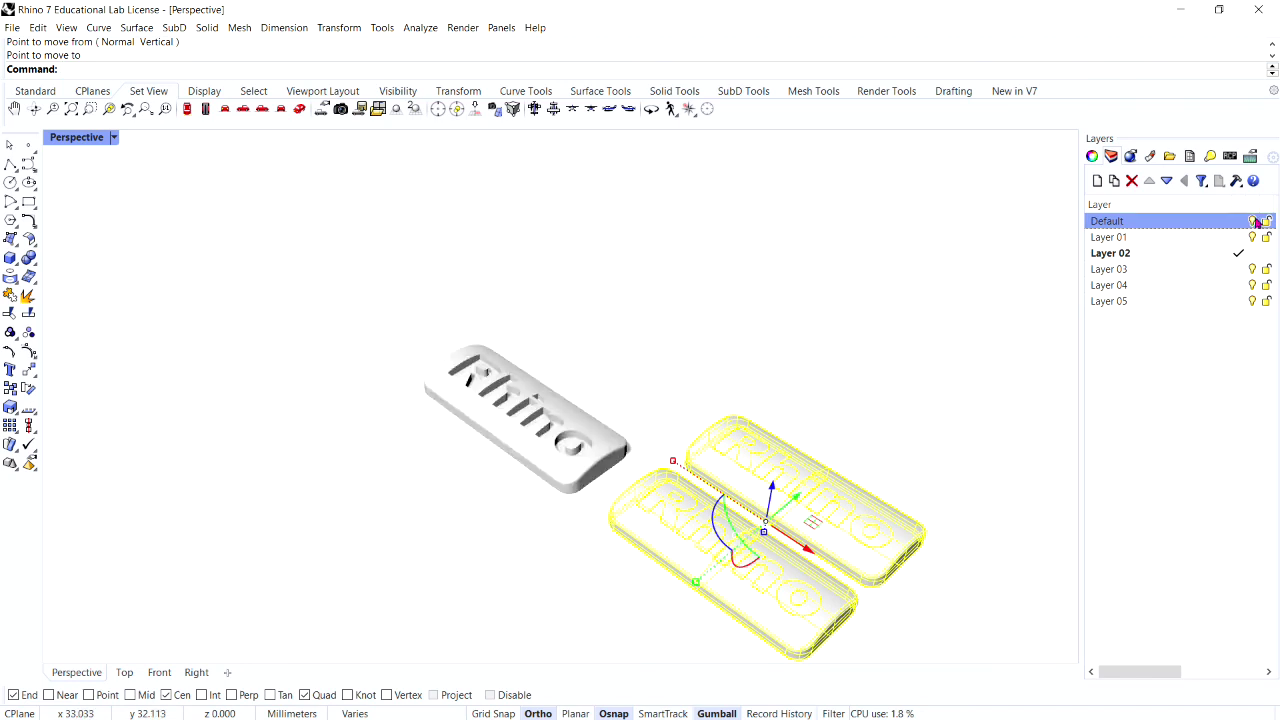
key(ctrl+m)
click(346, 473)
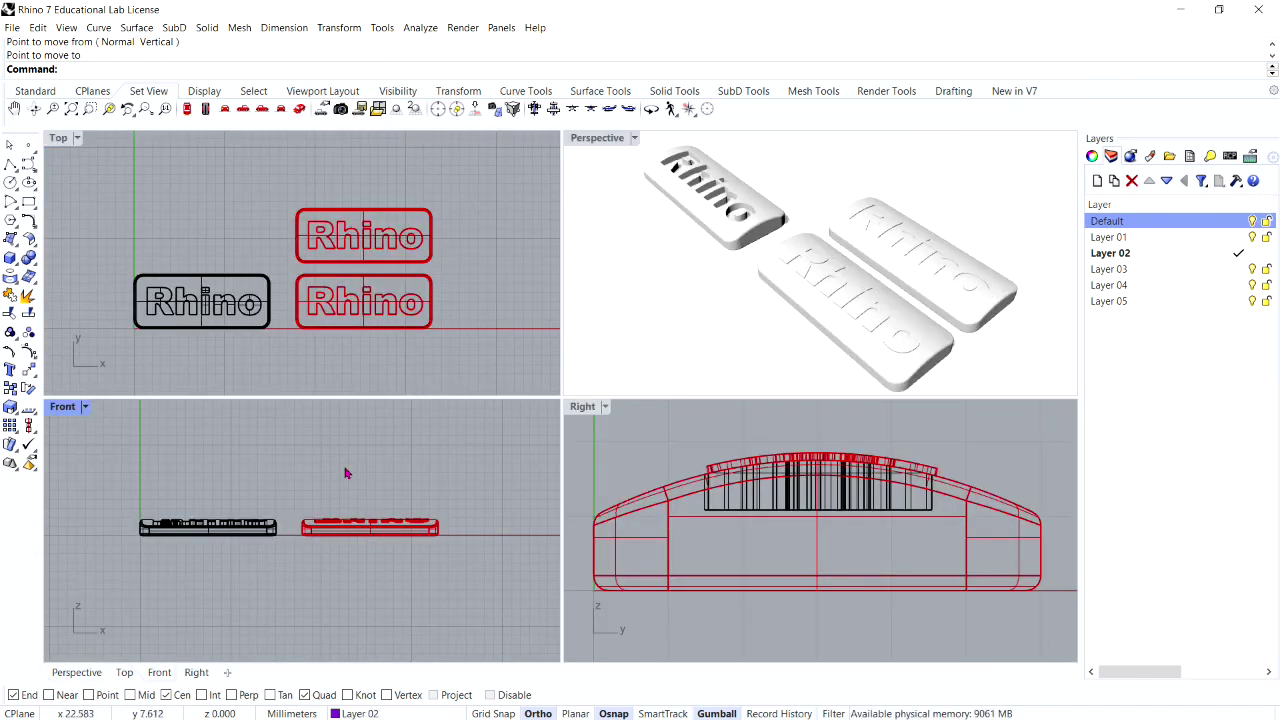